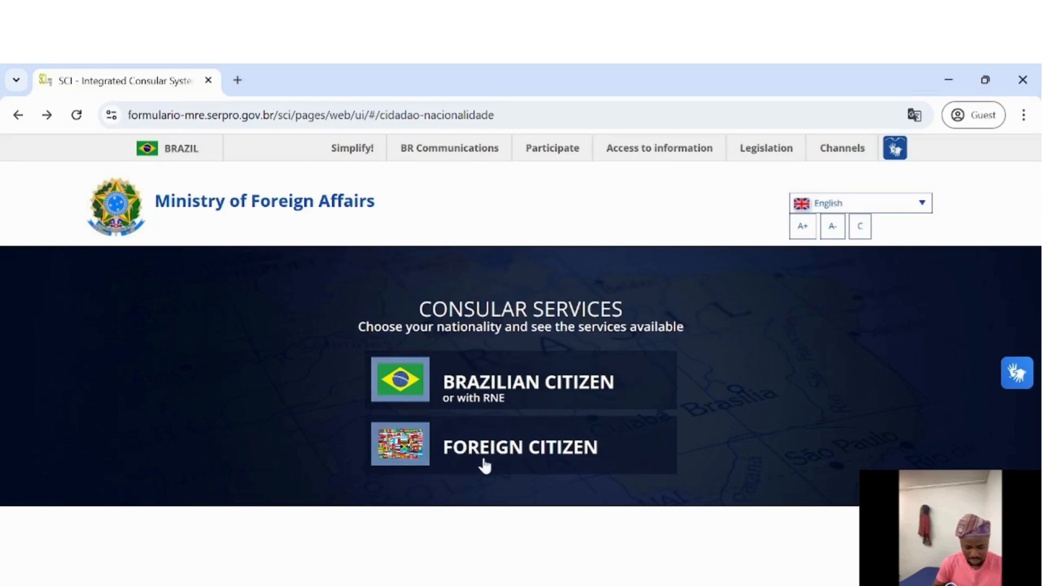
Choose the Foreign Citizen services and open the VISA application instructions
{"action": "left_click", "coordinate": [513, 457]}
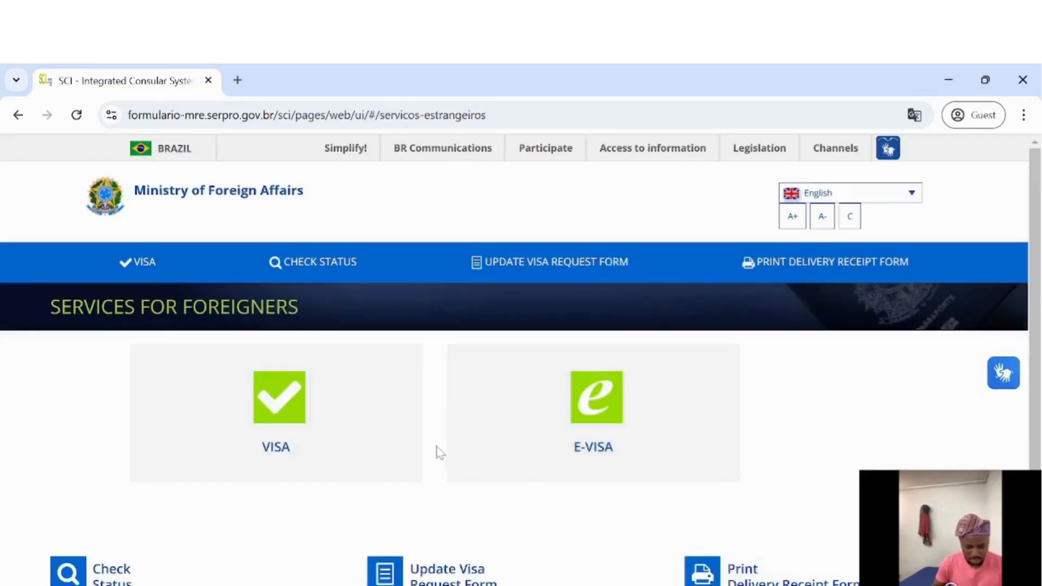
{"action": "scroll", "coordinate": [437, 444], "scroll_direction": "down", "scroll_amount": 1}
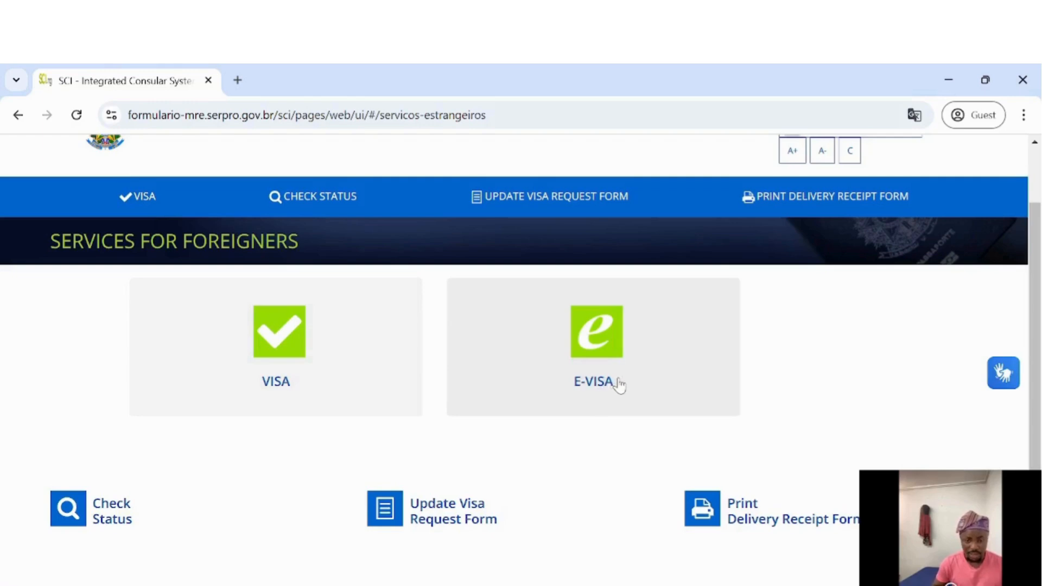
{"action": "left_click", "coordinate": [353, 348]}
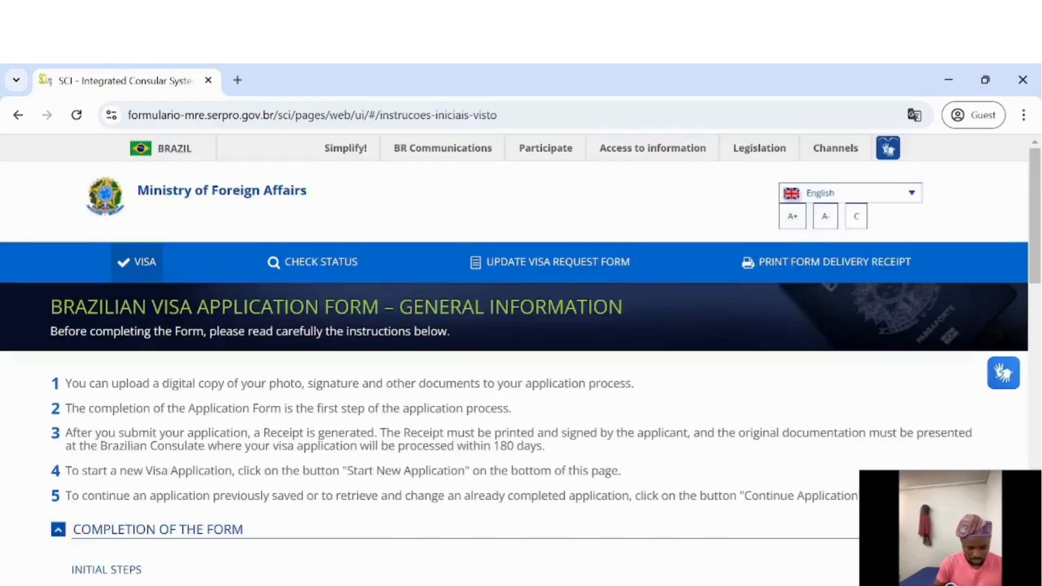
Tick 'I am human' and select the top-right and bottom-right sunflower images on the first challenge page
{"action": "scroll", "coordinate": [354, 381], "scroll_direction": "down", "scroll_amount": 10}
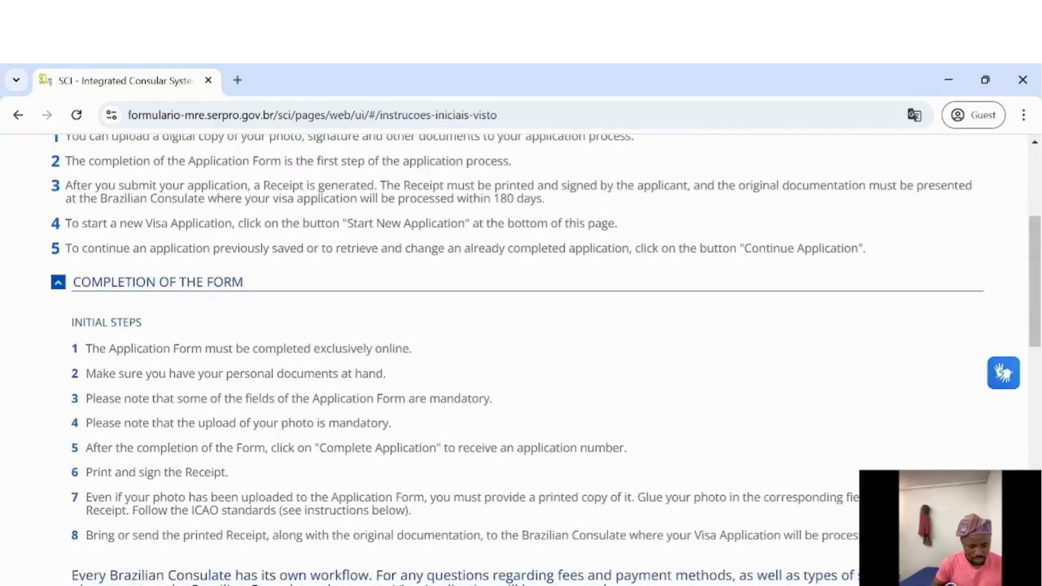
{"action": "scroll", "coordinate": [354, 381], "scroll_direction": "down", "scroll_amount": 10}
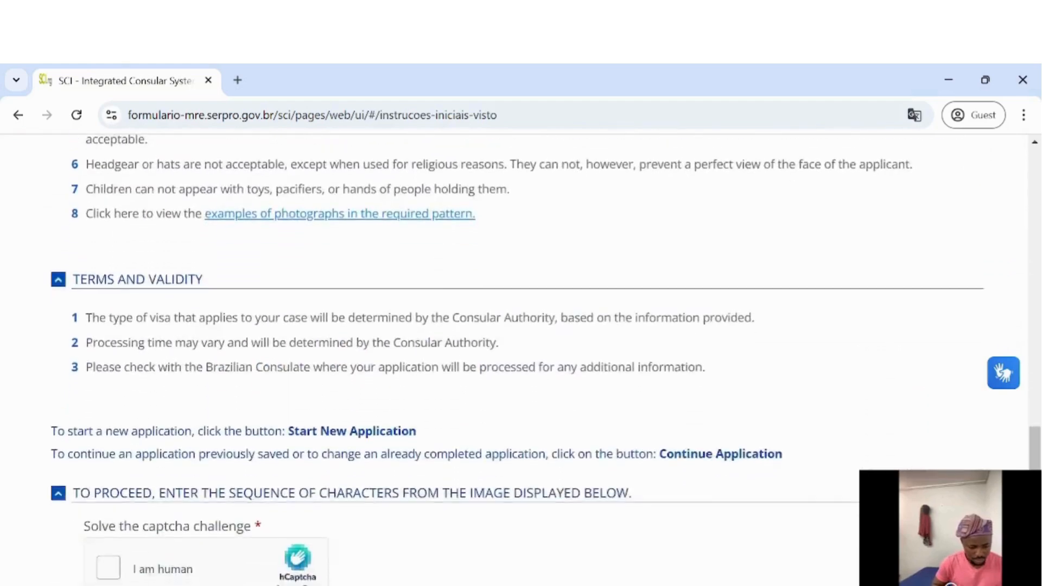
{"action": "scroll", "coordinate": [354, 381], "scroll_direction": "up", "scroll_amount": 10}
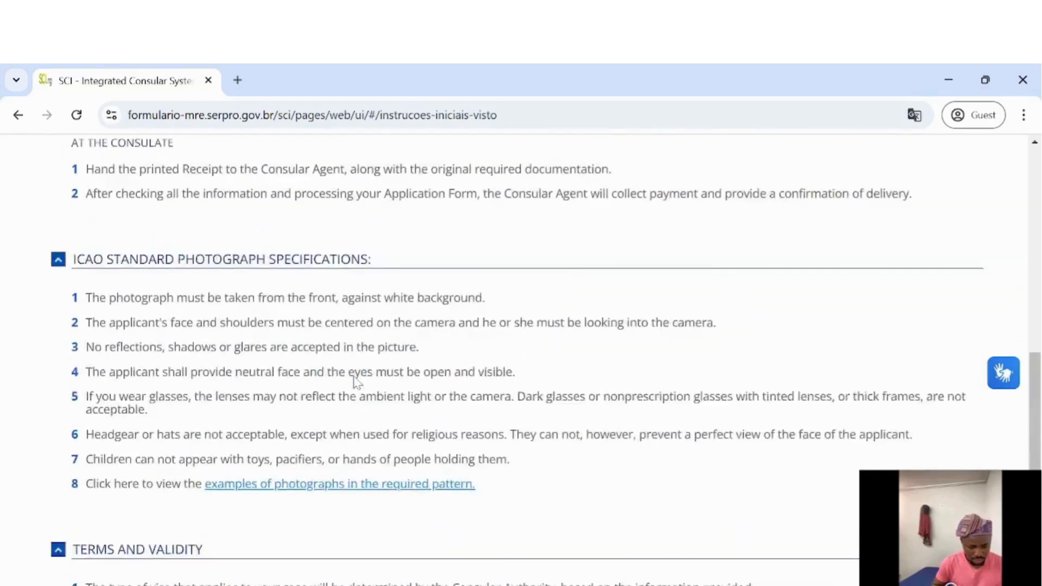
{"action": "scroll", "coordinate": [354, 381], "scroll_direction": "down", "scroll_amount": 5}
{"action": "scroll", "coordinate": [356, 382], "scroll_direction": "down", "scroll_amount": 5}
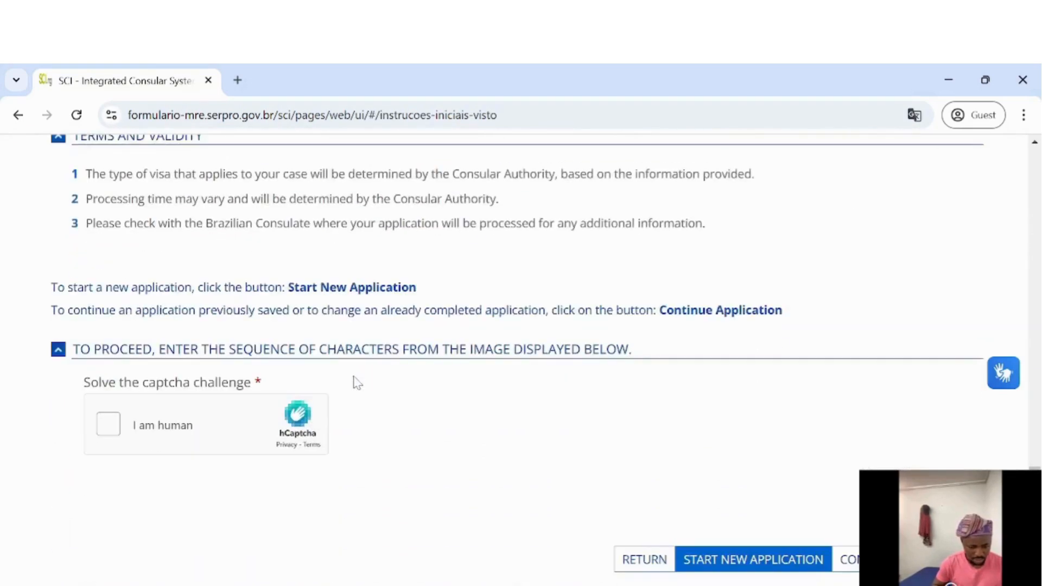
{"action": "scroll", "coordinate": [356, 382], "scroll_direction": "up", "scroll_amount": 8}
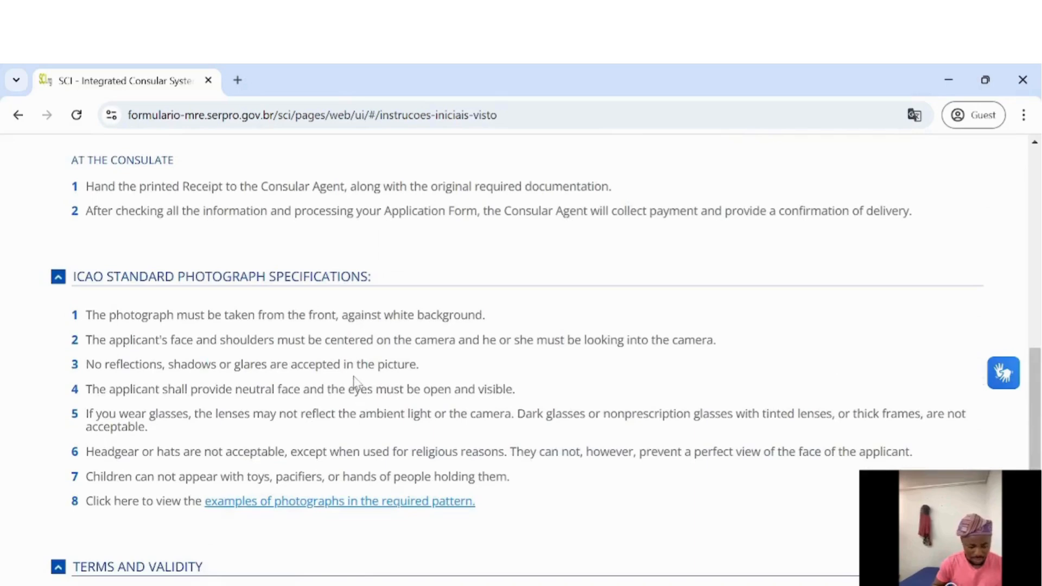
{"action": "scroll", "coordinate": [354, 382], "scroll_direction": "down", "scroll_amount": 6}
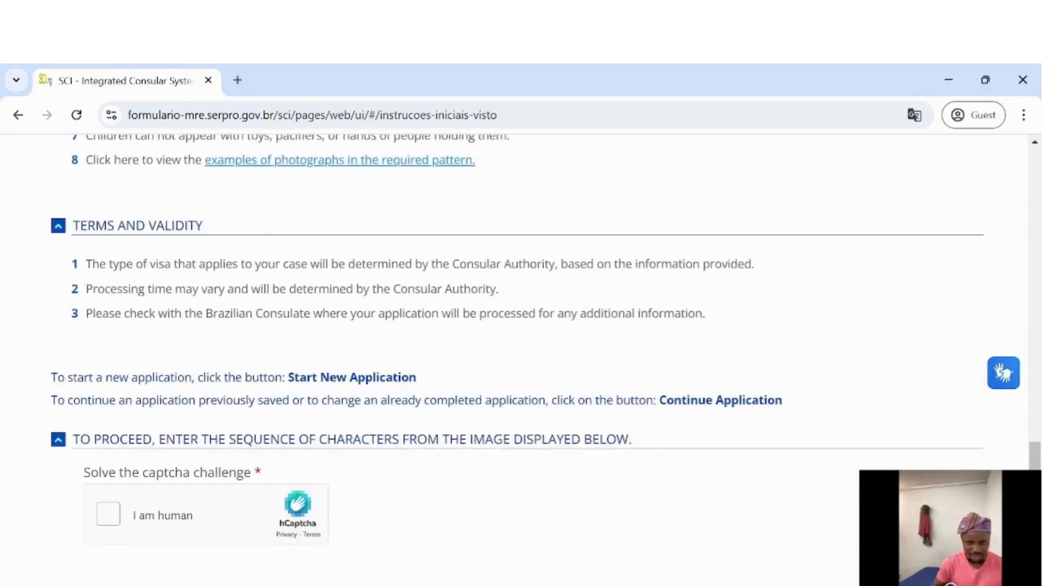
{"action": "scroll", "coordinate": [356, 380], "scroll_direction": "down", "scroll_amount": 2}
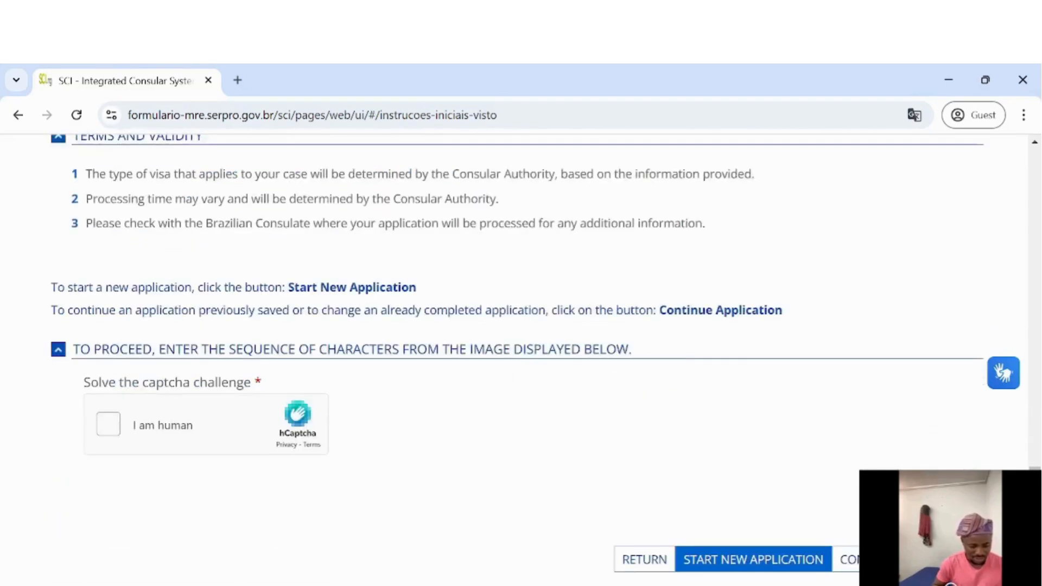
{"action": "left_click", "coordinate": [109, 426]}
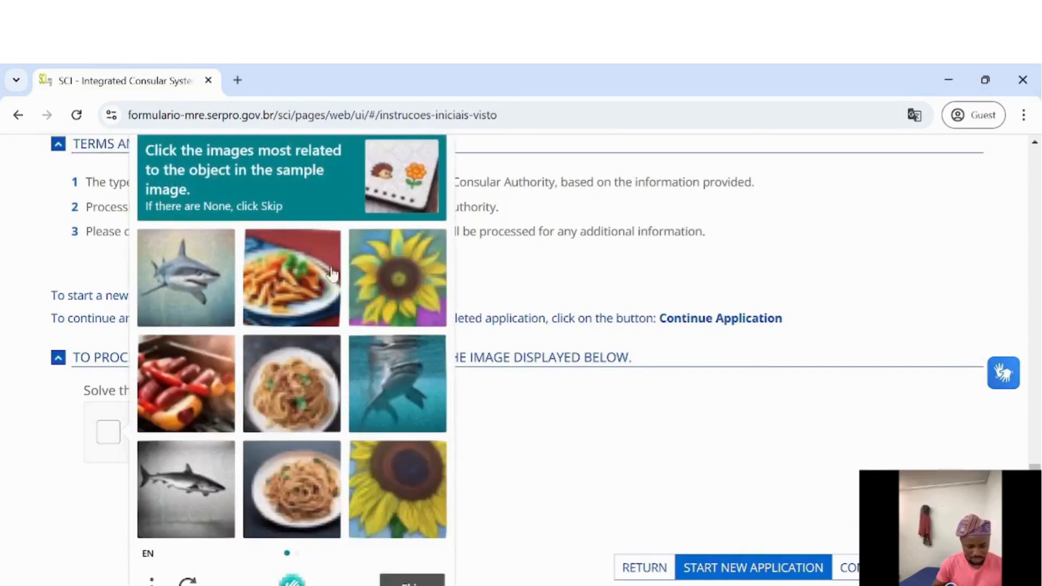
{"action": "left_click", "coordinate": [372, 275]}
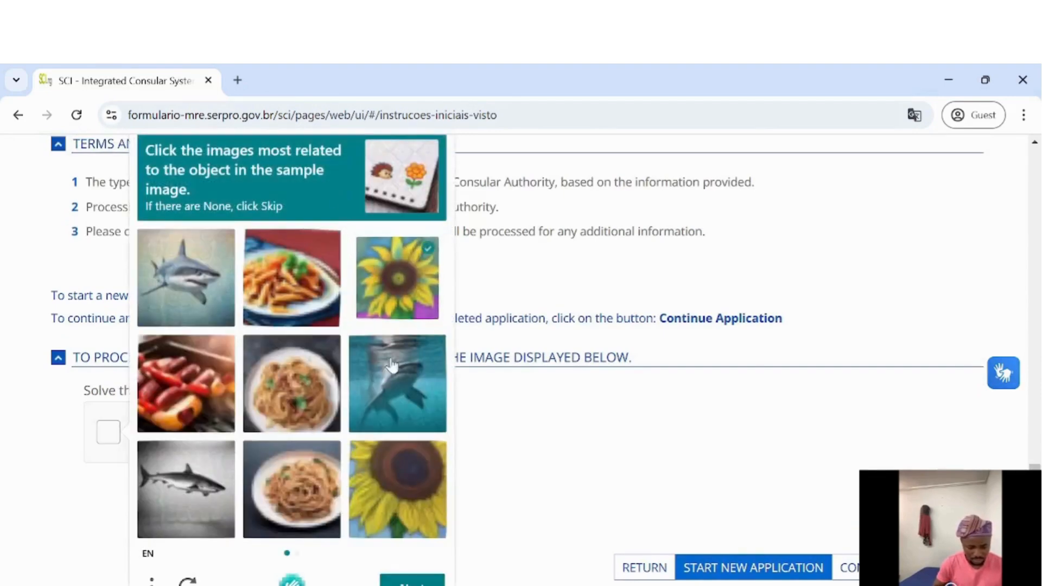
{"action": "left_click", "coordinate": [384, 476]}
{"action": "left_click", "coordinate": [412, 580]}
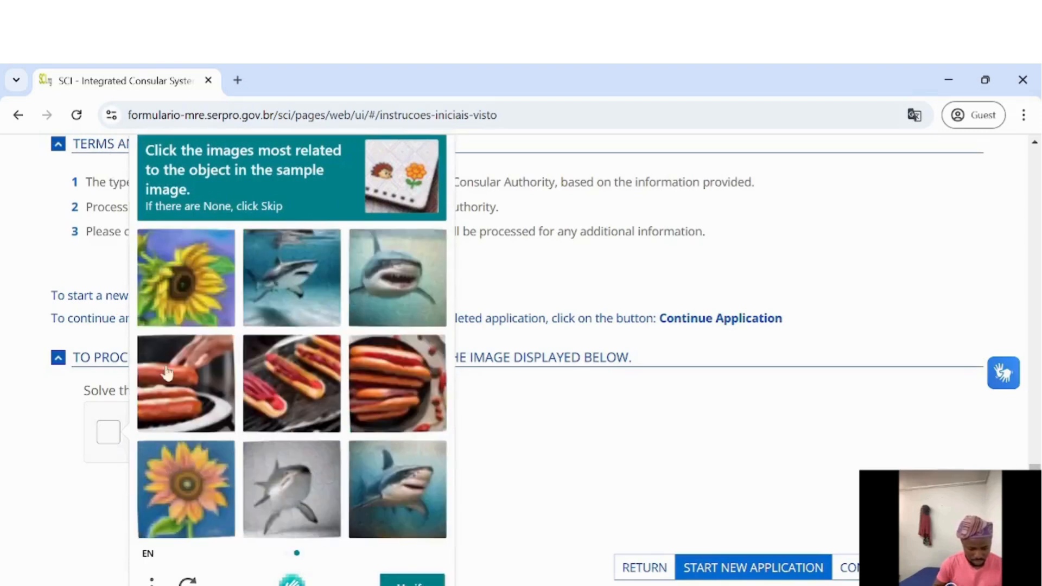
Select the top-left and bottom-left sunflower images on the second page and verify
{"action": "left_click", "coordinate": [175, 322]}
{"action": "left_click", "coordinate": [194, 479]}
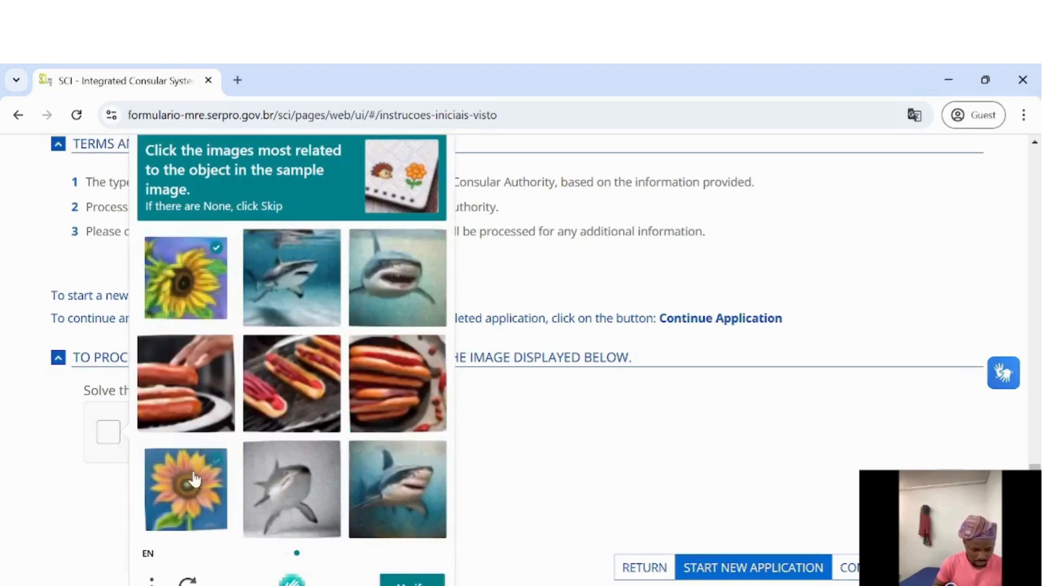
{"action": "left_click", "coordinate": [412, 580]}
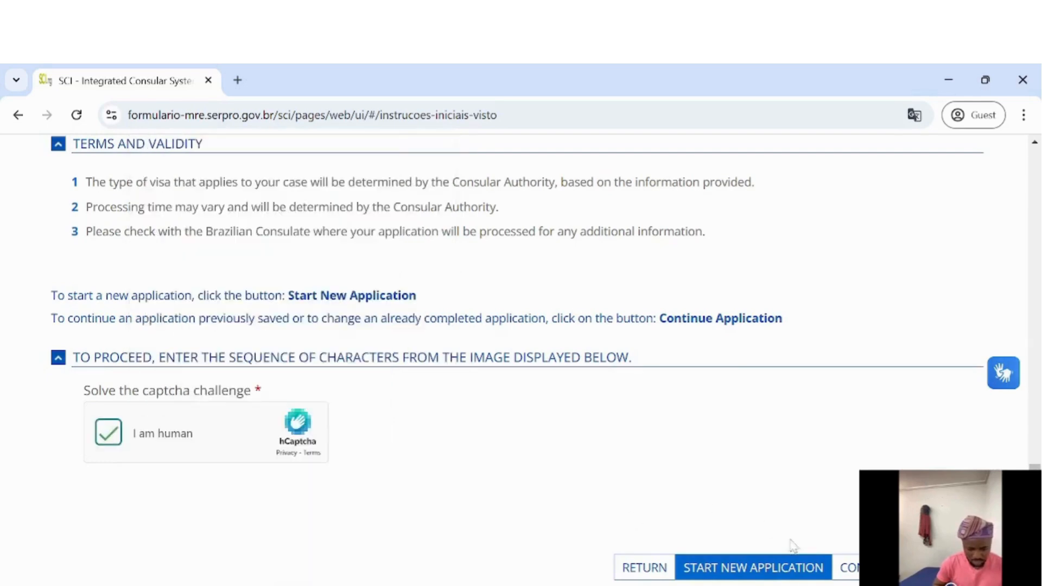
Start a new visa application and enter the applicant's given names and family names
{"action": "left_click", "coordinate": [754, 566]}
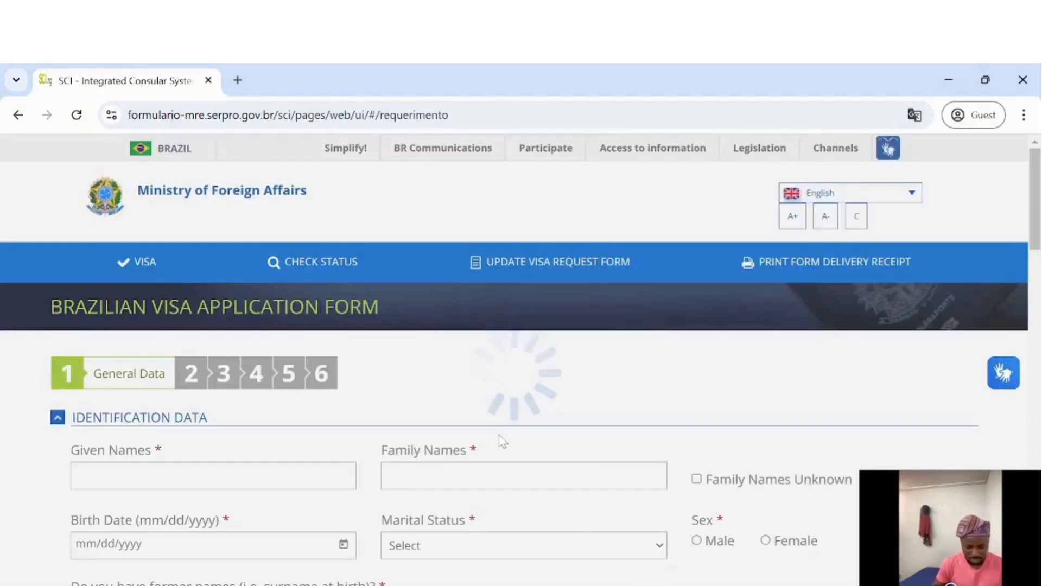
{"action": "scroll", "coordinate": [383, 407], "scroll_direction": "down", "scroll_amount": 1}
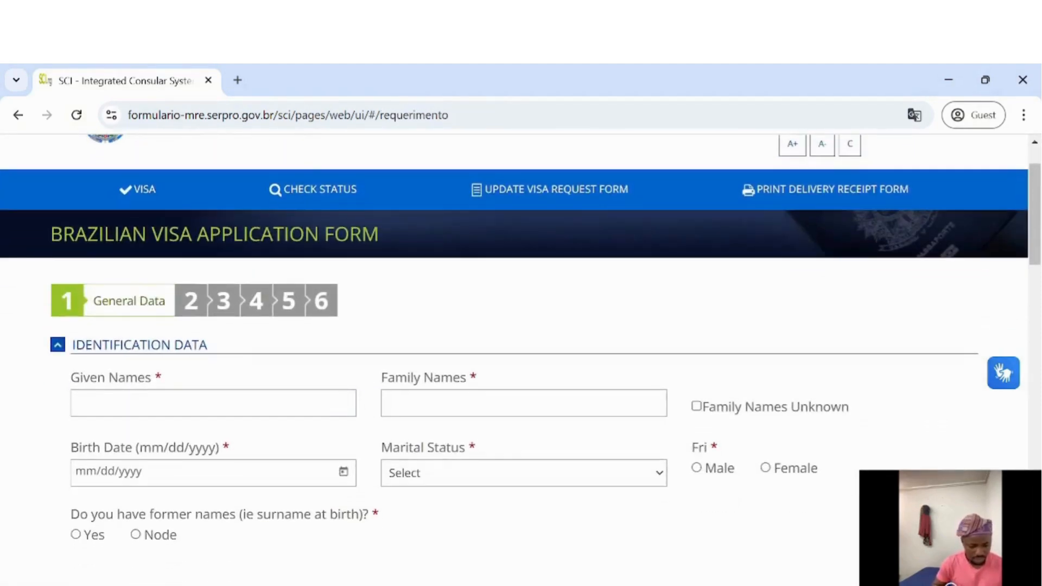
{"action": "left_click", "coordinate": [214, 404]}
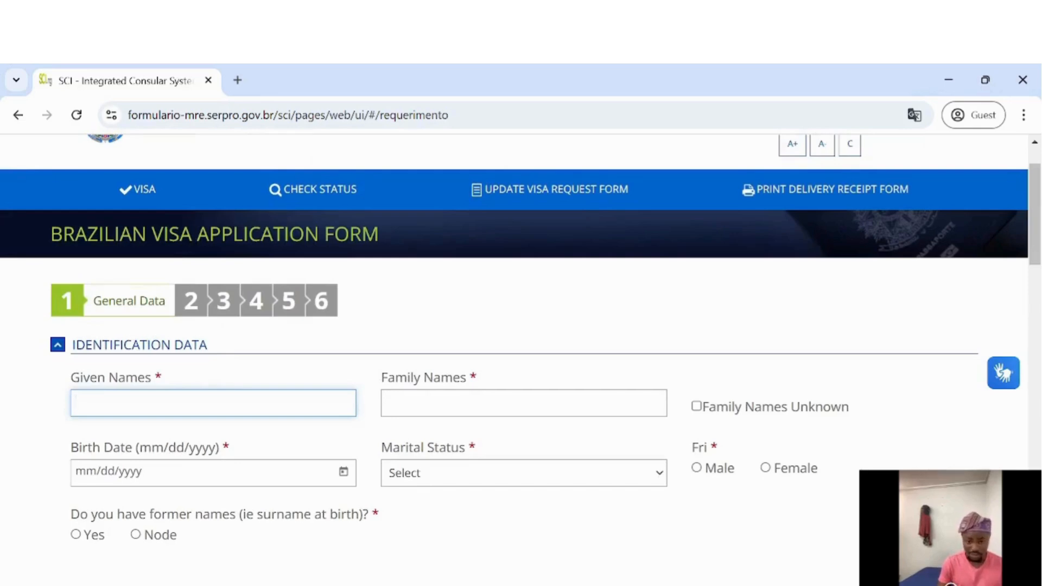
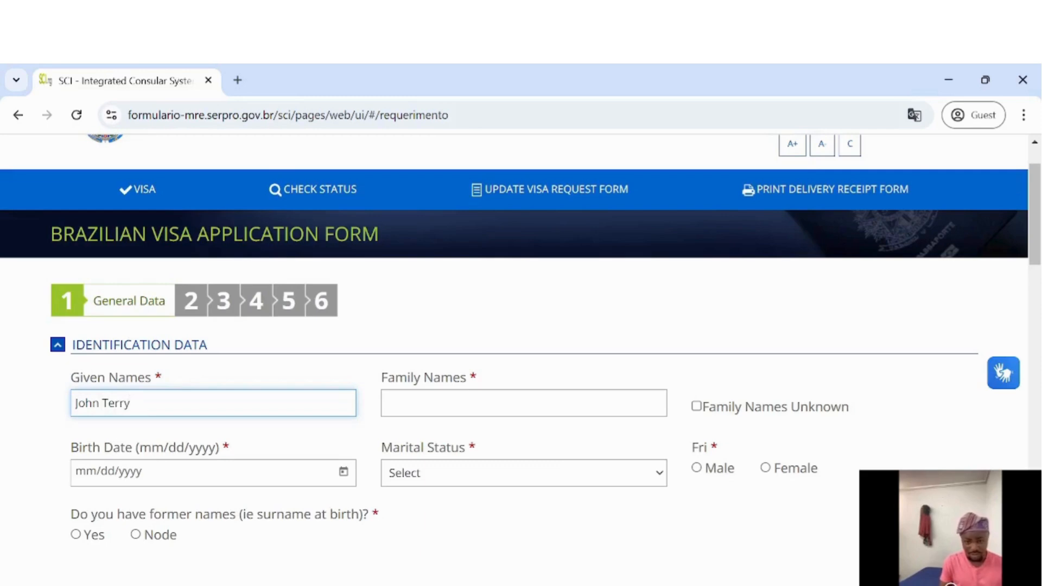
{"action": "key", "text": "Tab"}
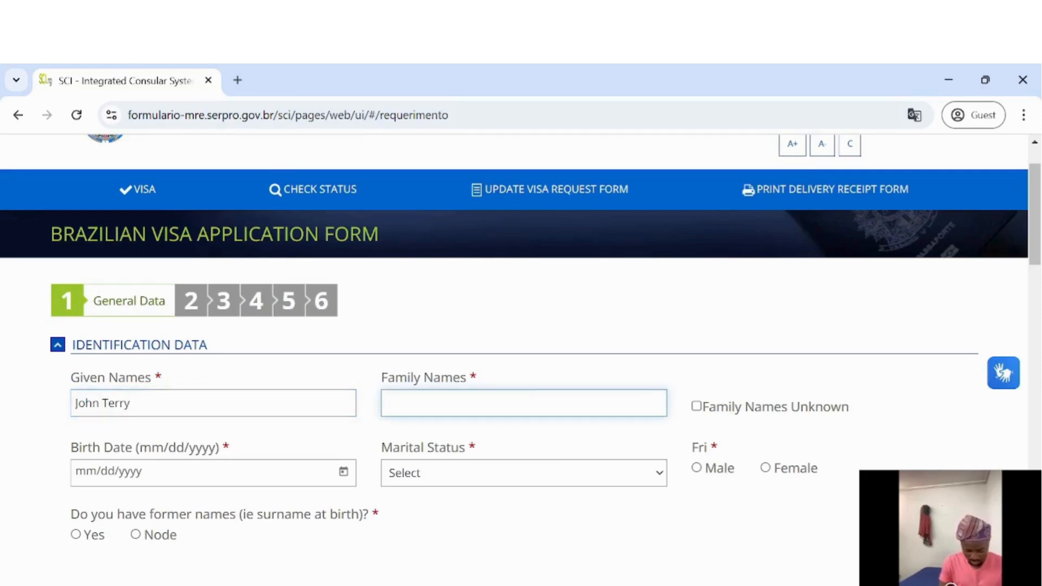
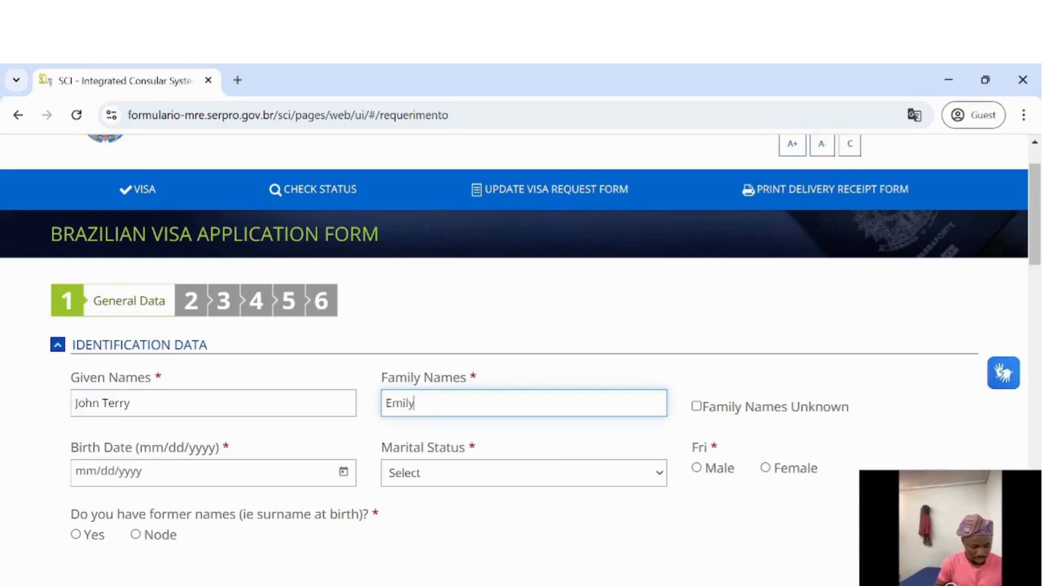
Set the applicant's birth date to 06/12/1997
{"action": "left_click", "coordinate": [343, 472]}
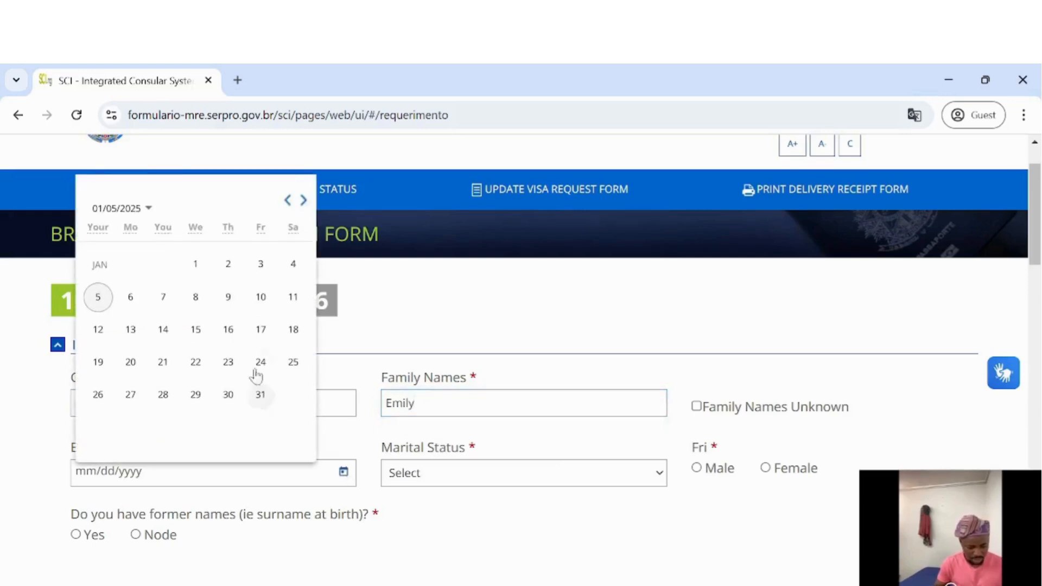
{"action": "left_click", "coordinate": [147, 210]}
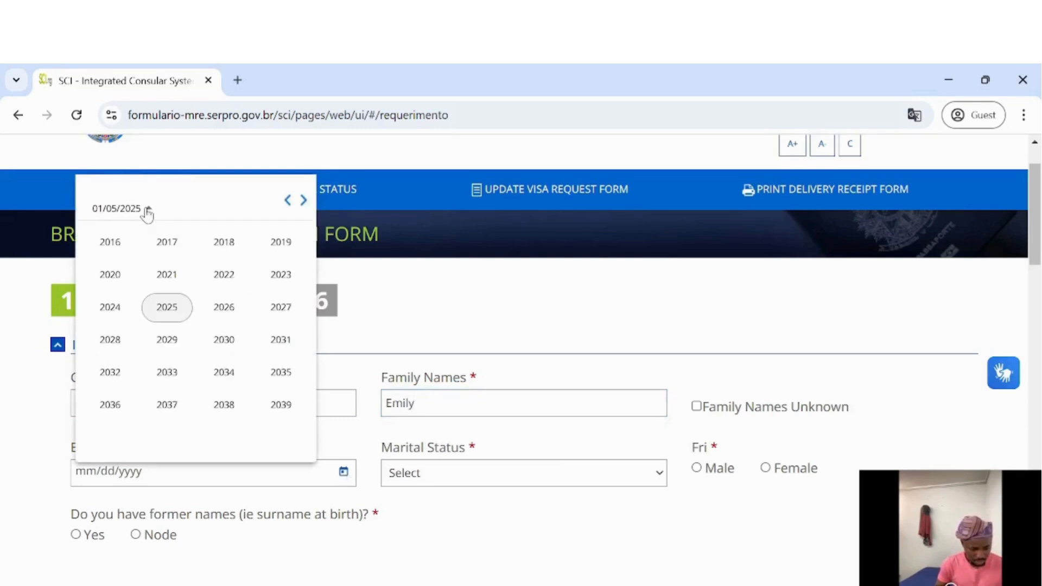
{"action": "left_click", "coordinate": [289, 201]}
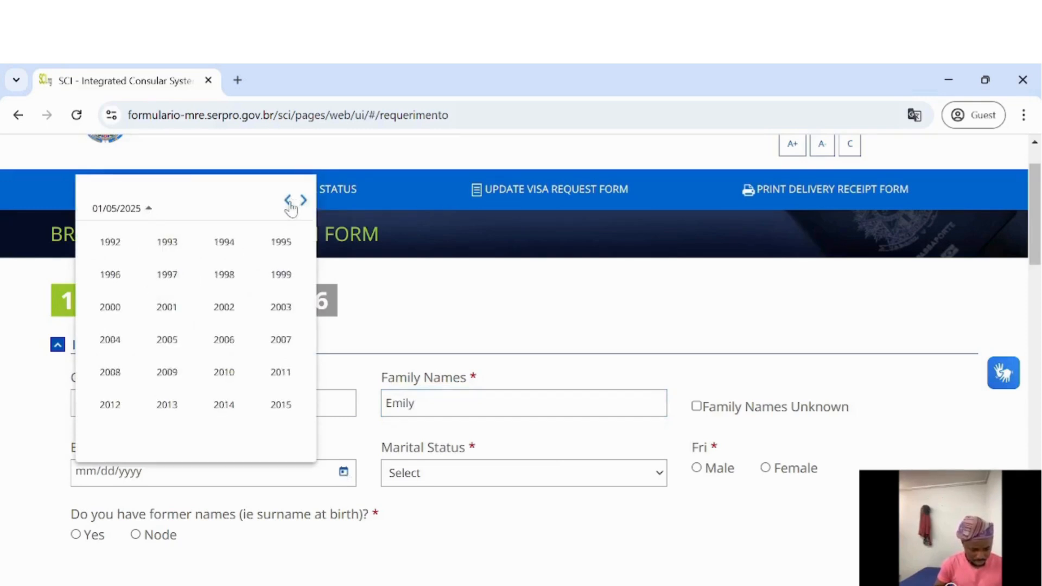
{"action": "left_click", "coordinate": [173, 280]}
{"action": "left_click", "coordinate": [162, 316]}
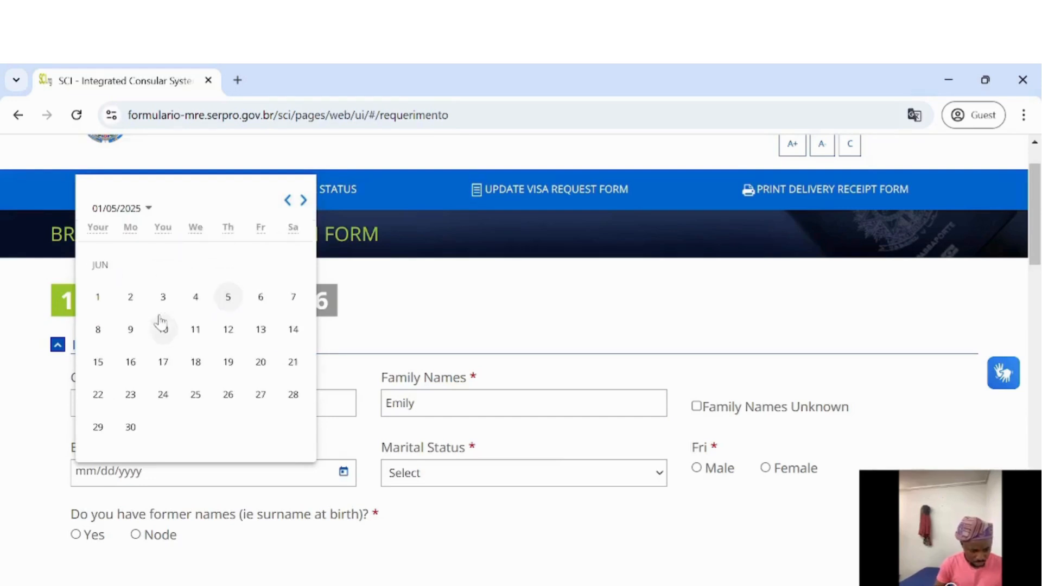
{"action": "left_click", "coordinate": [225, 335]}
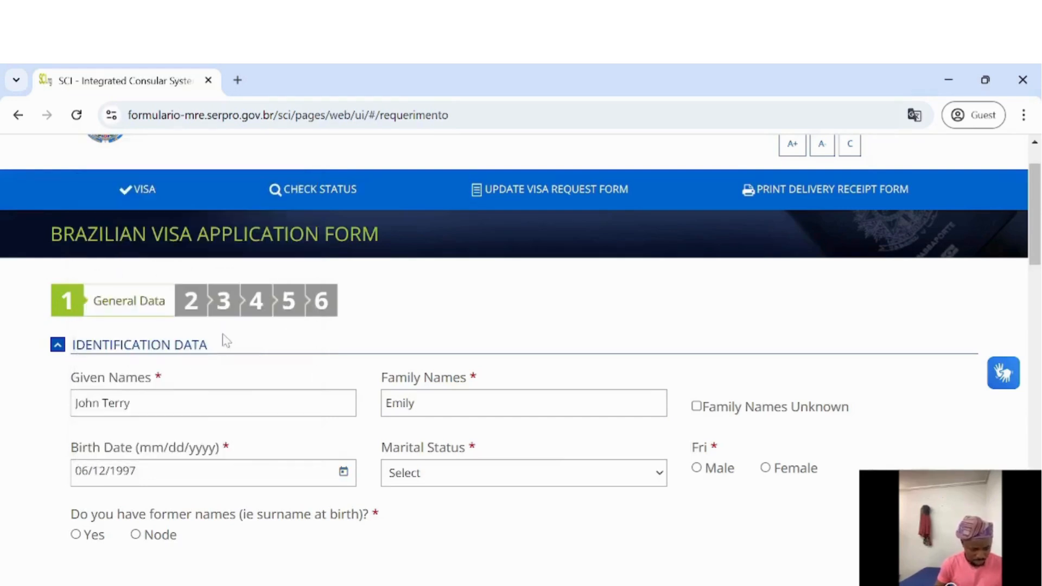
Set marital status to Single and sex to Male
{"action": "left_click", "coordinate": [512, 480]}
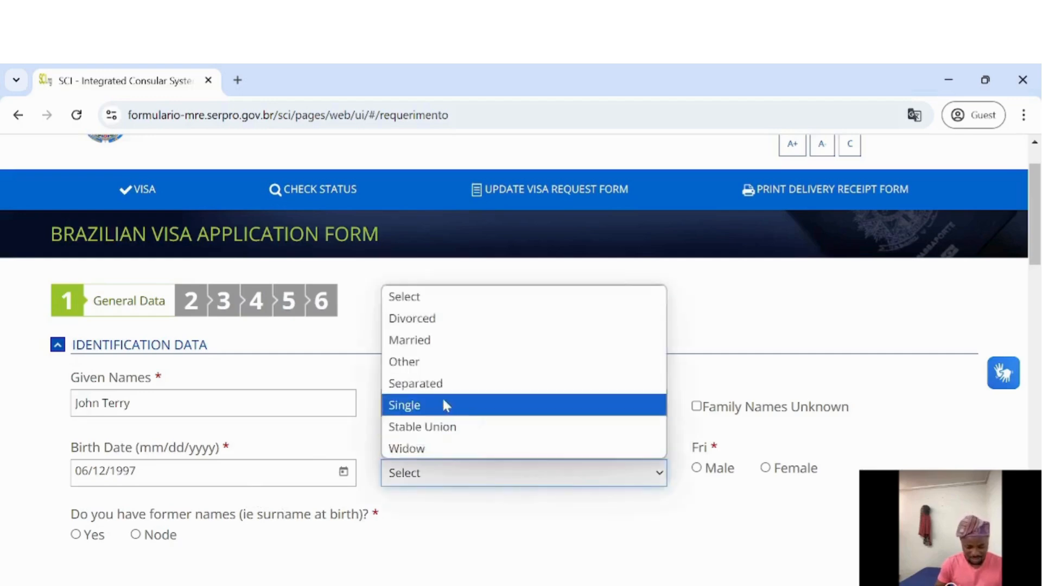
{"action": "left_click", "coordinate": [466, 406]}
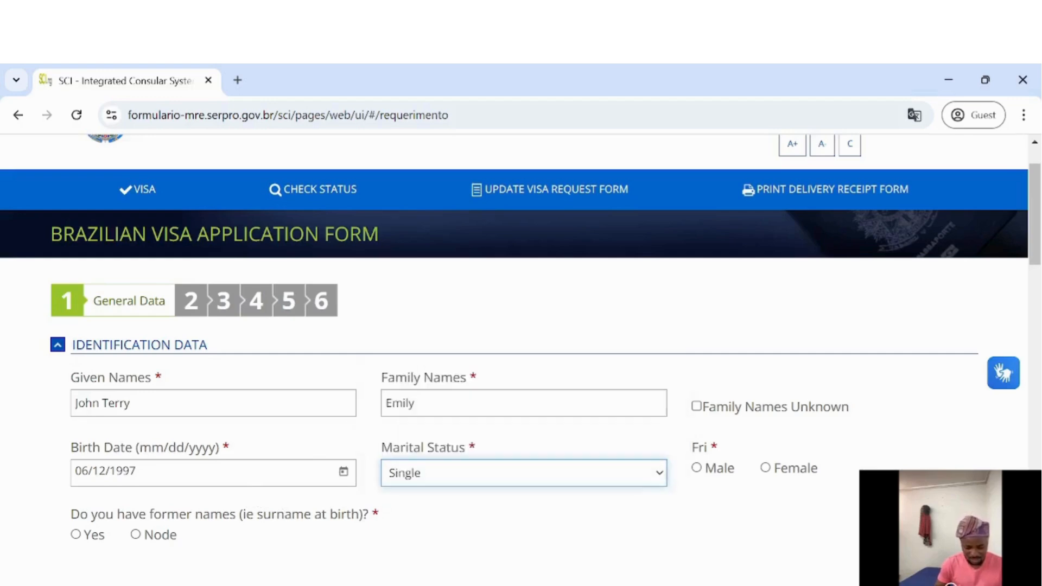
{"action": "left_click", "coordinate": [699, 471]}
Answer no to former names and select Nigeria as the place of birth
{"action": "scroll", "coordinate": [562, 440], "scroll_direction": "down", "scroll_amount": 4}
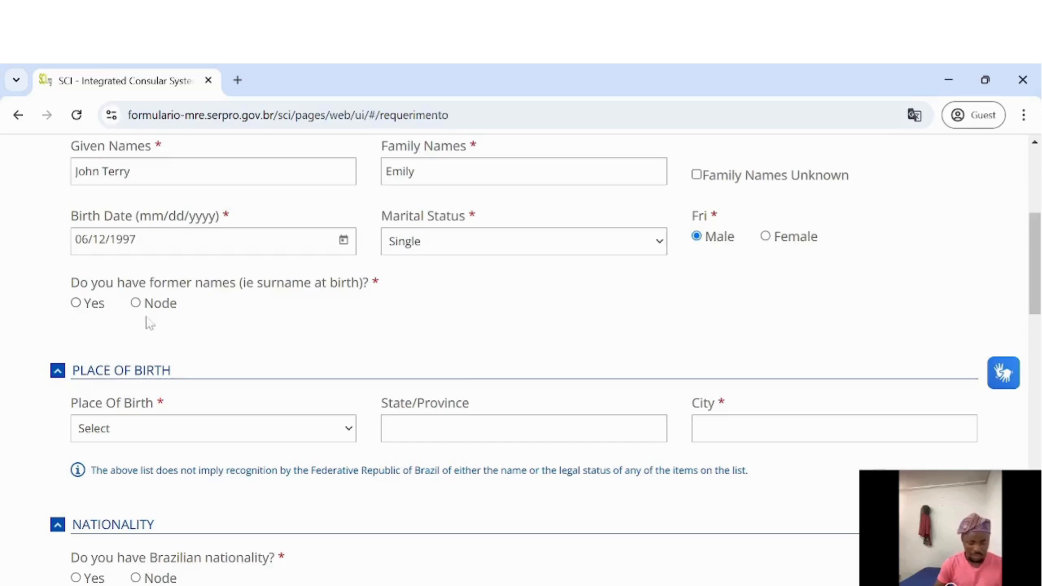
{"action": "left_click", "coordinate": [136, 304]}
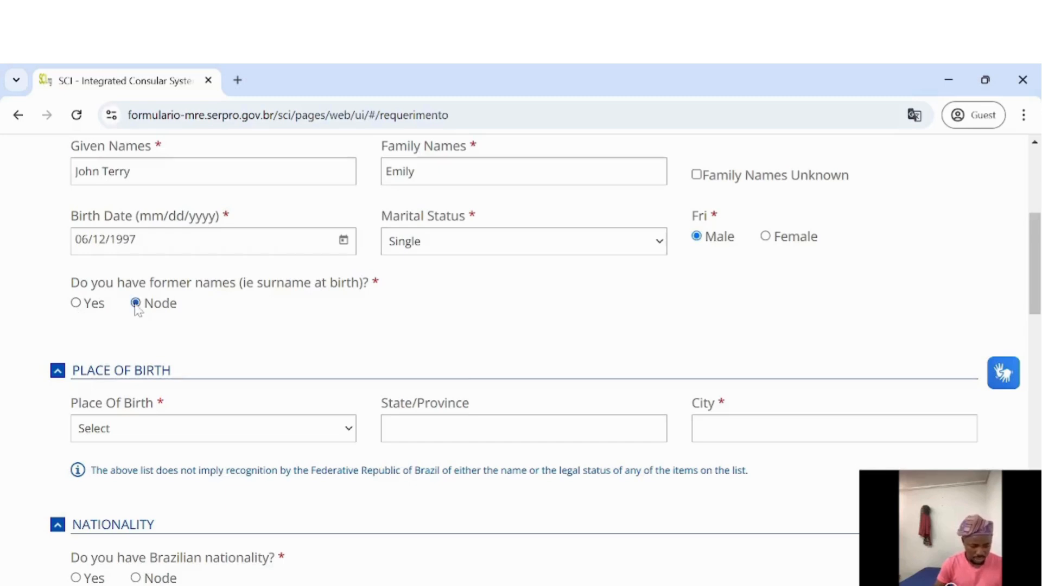
{"action": "scroll", "coordinate": [255, 361], "scroll_direction": "down", "scroll_amount": 1}
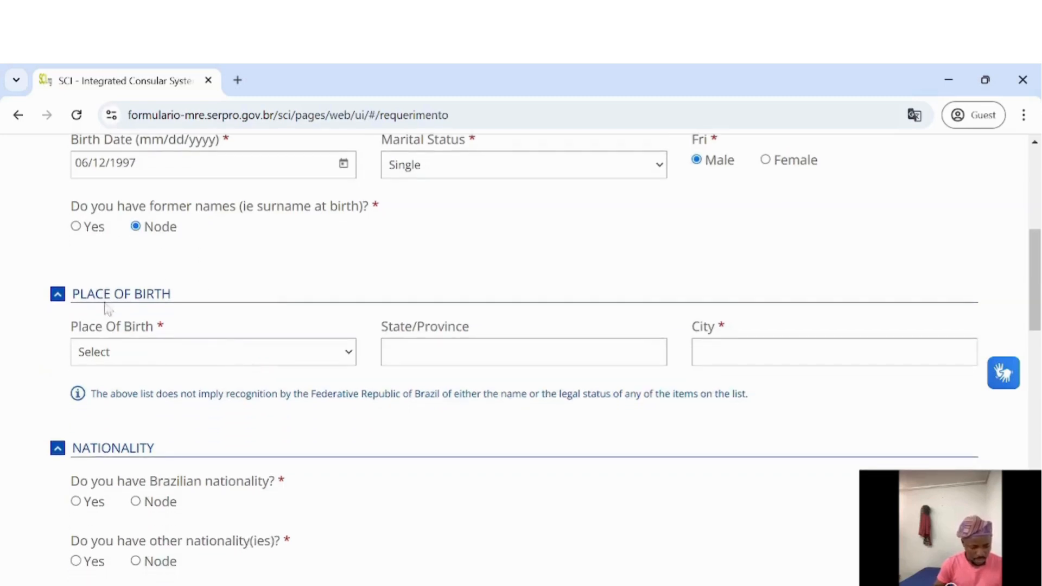
{"action": "left_click", "coordinate": [209, 352]}
{"action": "key", "text": "n"}
{"action": "key", "text": "Down"}
{"action": "key", "text": "Down"}
{"action": "key", "text": "Down"}
{"action": "key", "text": "Down"}
{"action": "key", "text": "Down"}
{"action": "key", "text": "Down"}
{"action": "key", "text": "Down"}
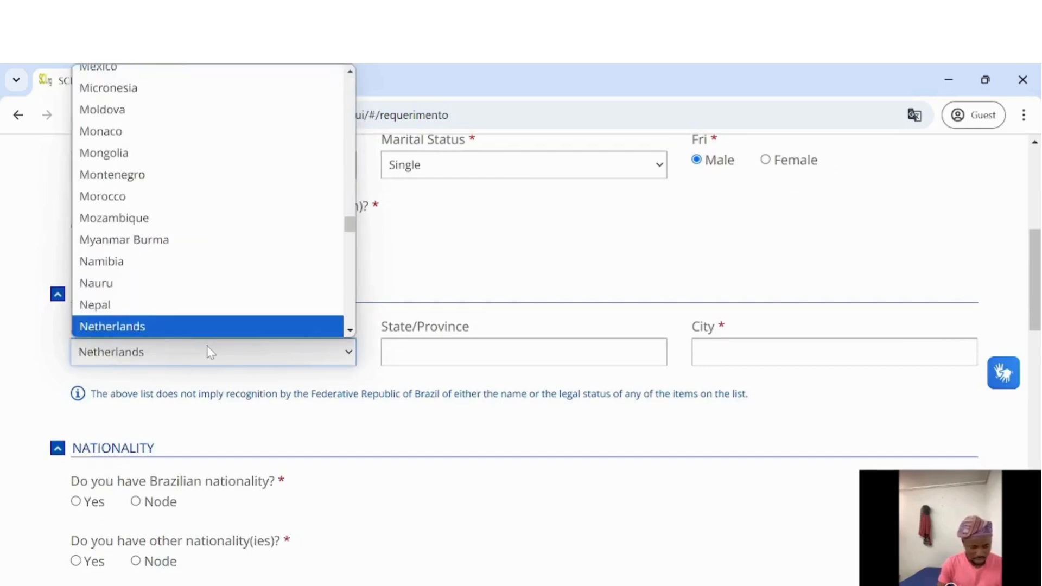
{"action": "key", "text": "Return"}
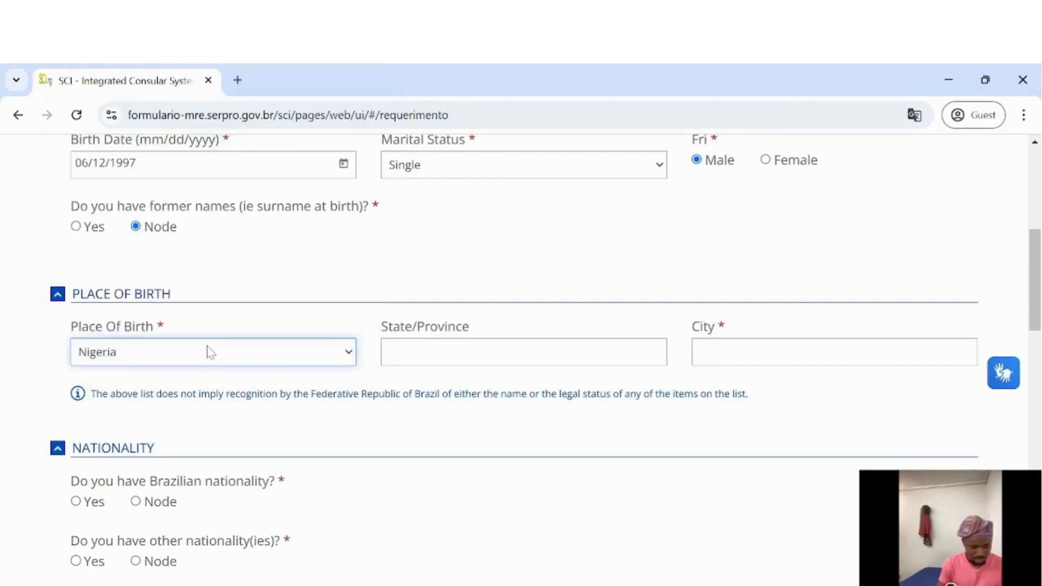
Enter Lagos as the state/province and Ikeja as the city of birth
{"action": "key", "text": "Tab"}
{"action": "type", "text": "La"}
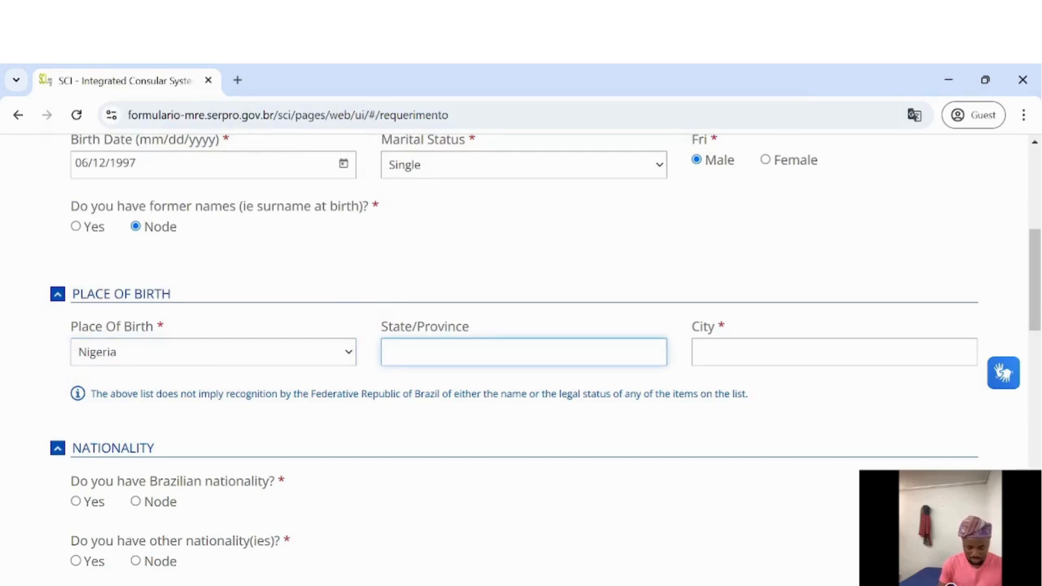
{"action": "type", "text": "g"}
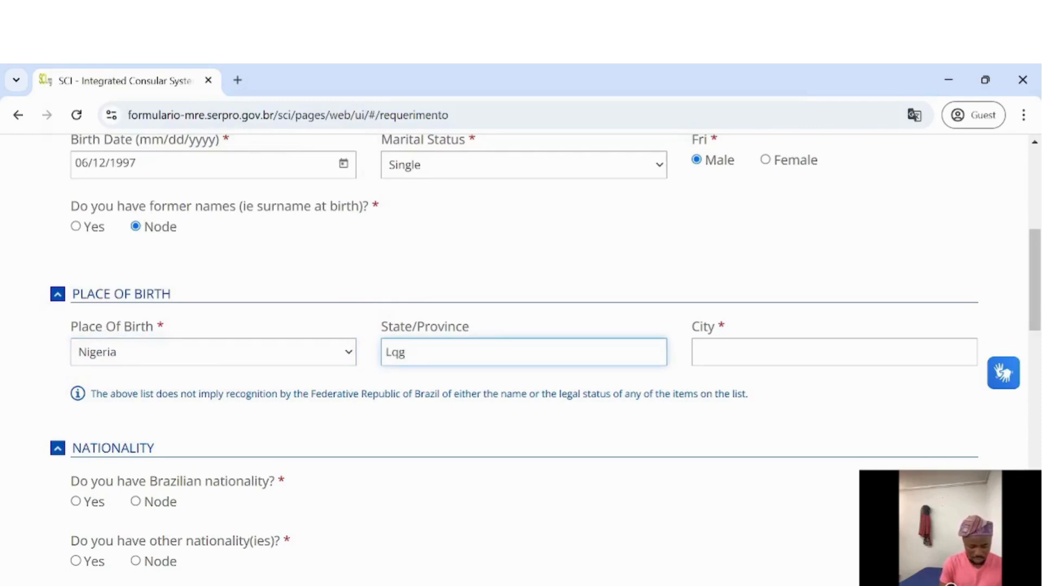
{"action": "key", "text": "BackSpace"}
{"action": "key", "text": "BackSpace"}
{"action": "type", "text": "a"}
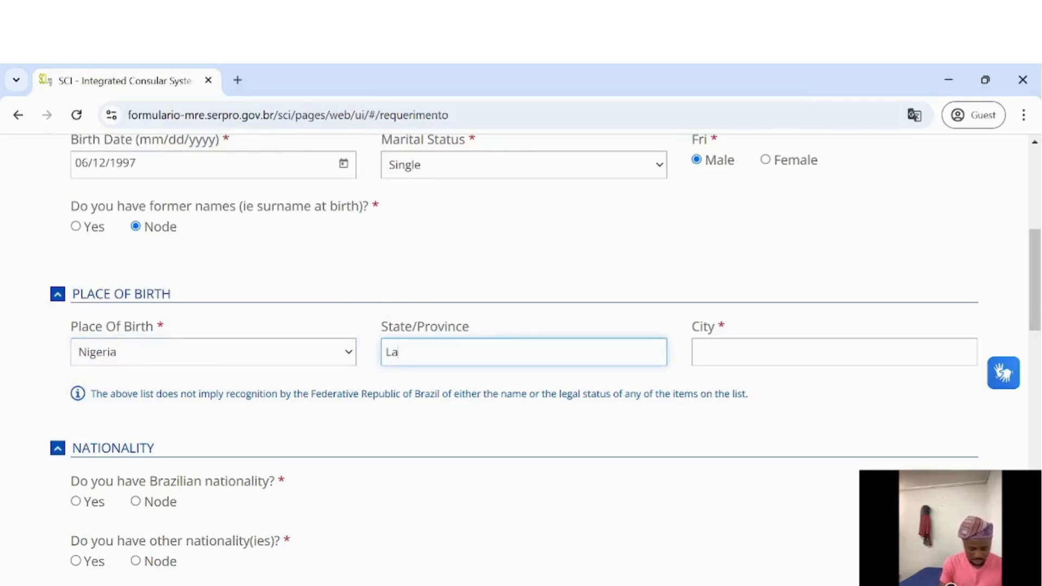
{"action": "type", "text": "gos"}
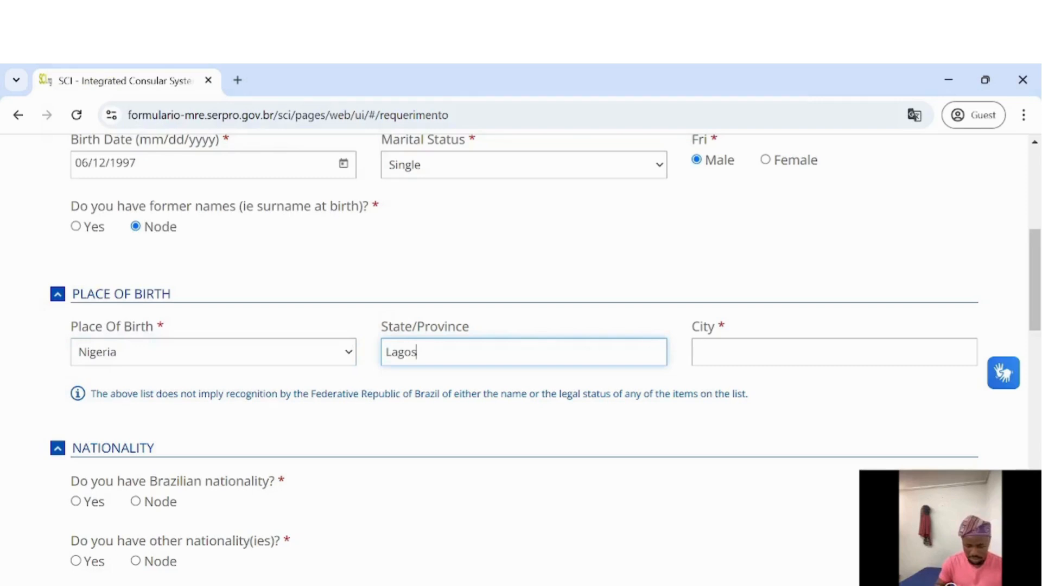
{"action": "key", "text": "Tab"}
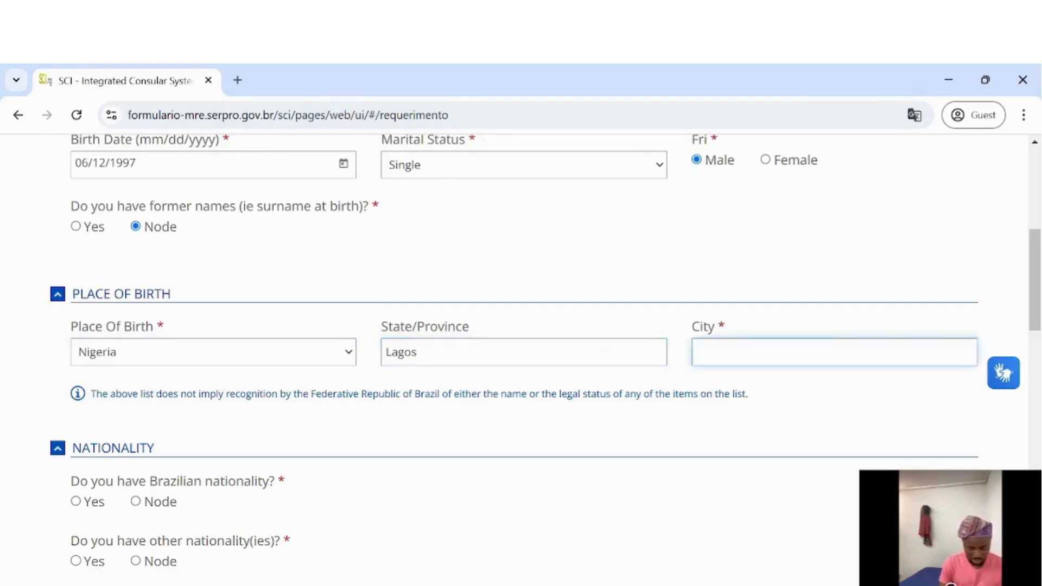
{"action": "type", "text": "Ikeja"}
{"action": "scroll", "coordinate": [235, 291], "scroll_direction": "down", "scroll_amount": 4}
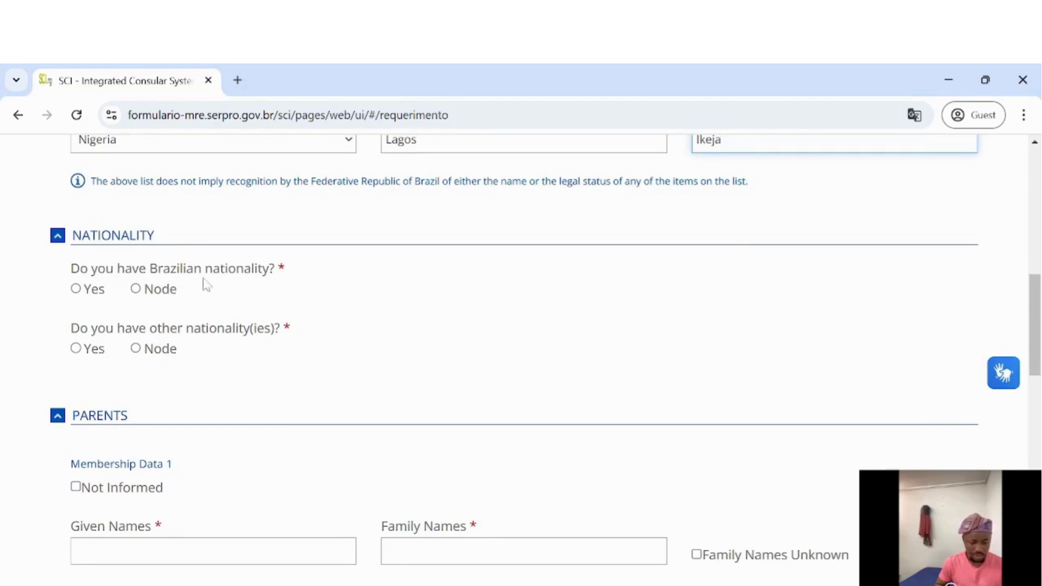
Answer no to Brazilian nationality, pick Nigeria as passport issuing authority, and no other nationalities
{"action": "left_click", "coordinate": [136, 289]}
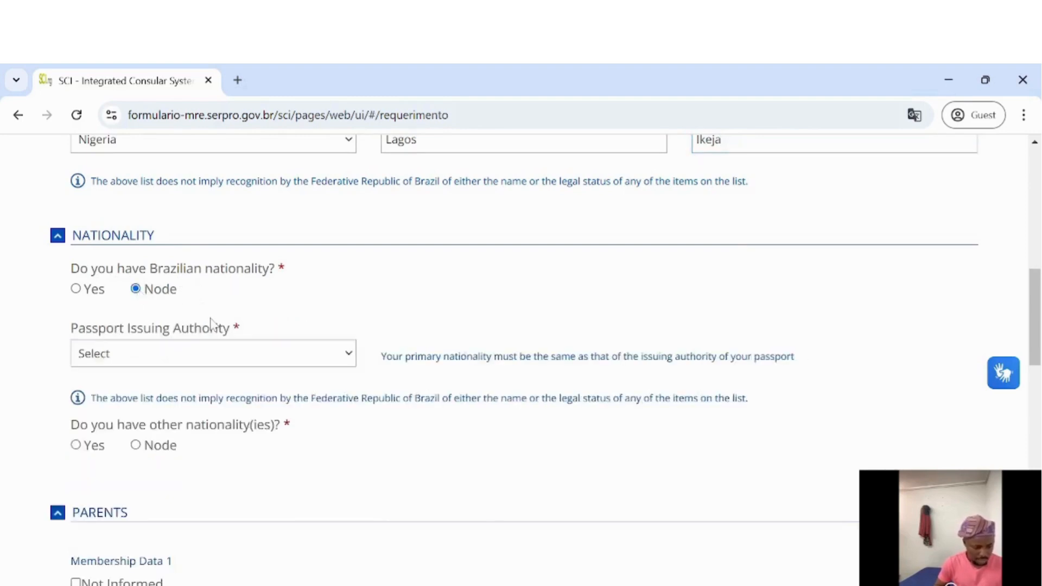
{"action": "left_click", "coordinate": [204, 354]}
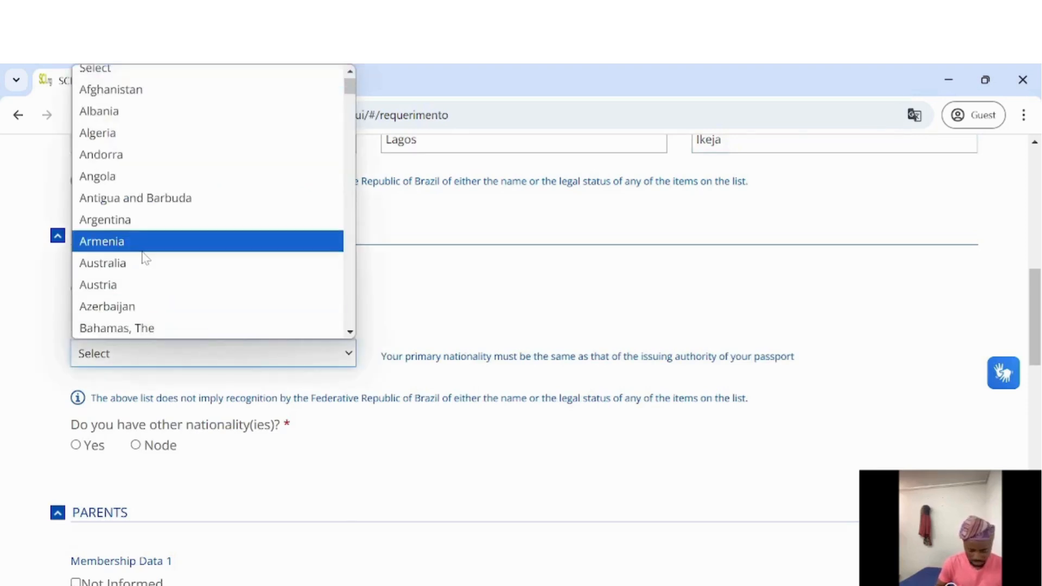
{"action": "type", "text": "nigeria"}
{"action": "key", "text": "Return"}
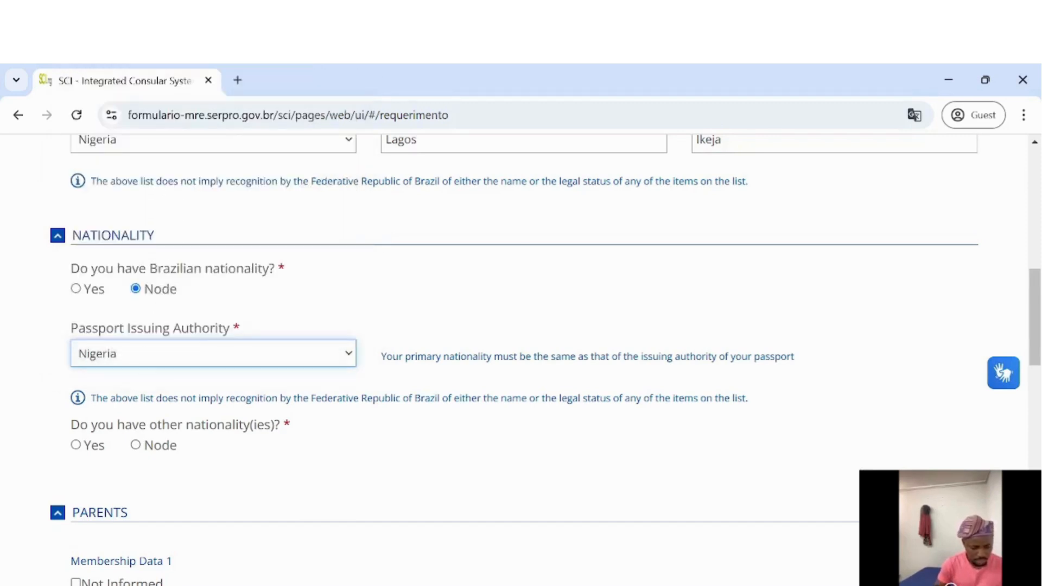
{"action": "left_click", "coordinate": [141, 447]}
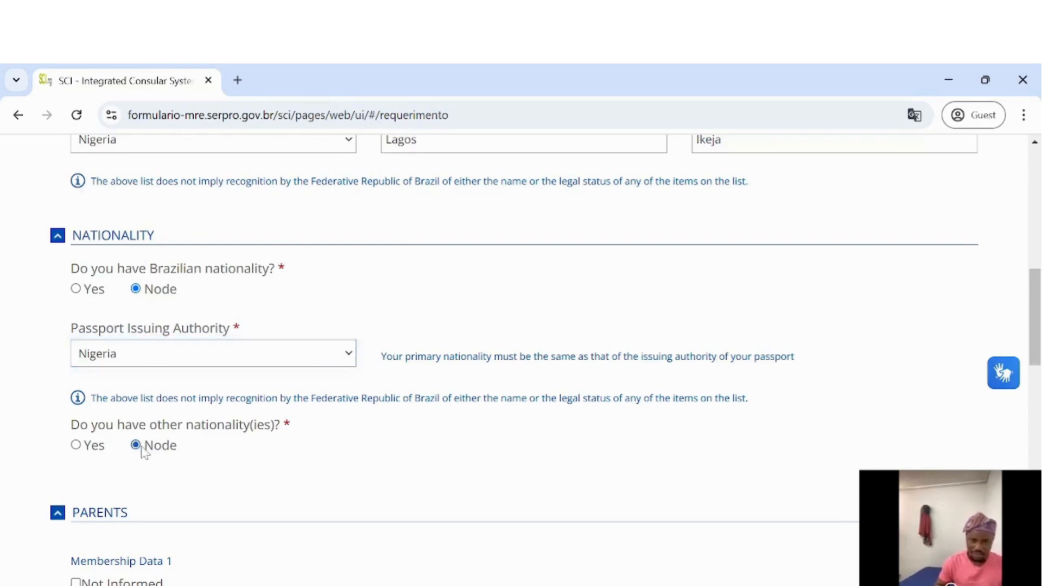
{"action": "scroll", "coordinate": [293, 496], "scroll_direction": "down", "scroll_amount": 4}
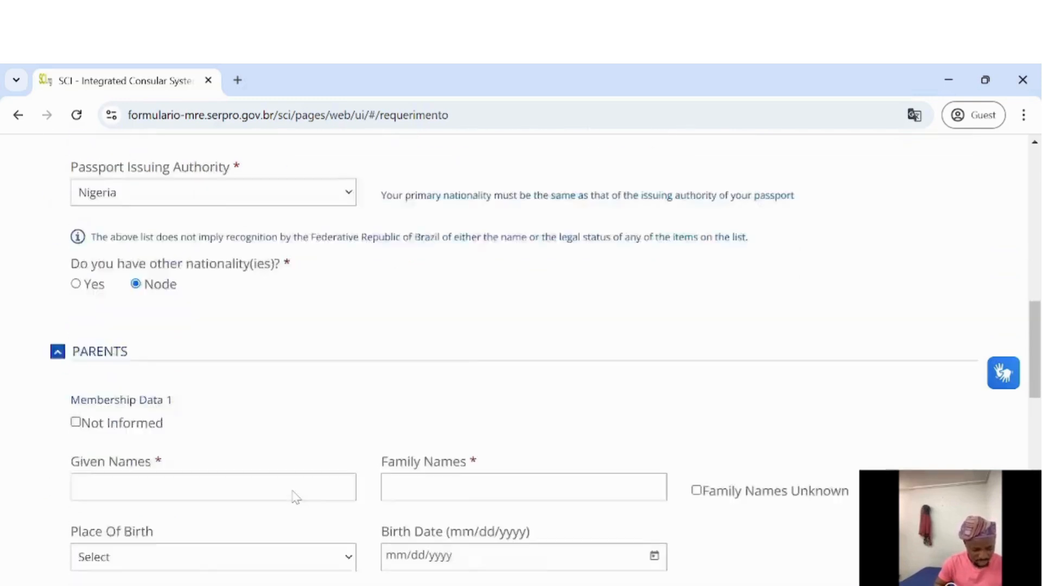
Enter the first parent's given names and family names
{"action": "scroll", "coordinate": [317, 366], "scroll_direction": "down", "scroll_amount": 1}
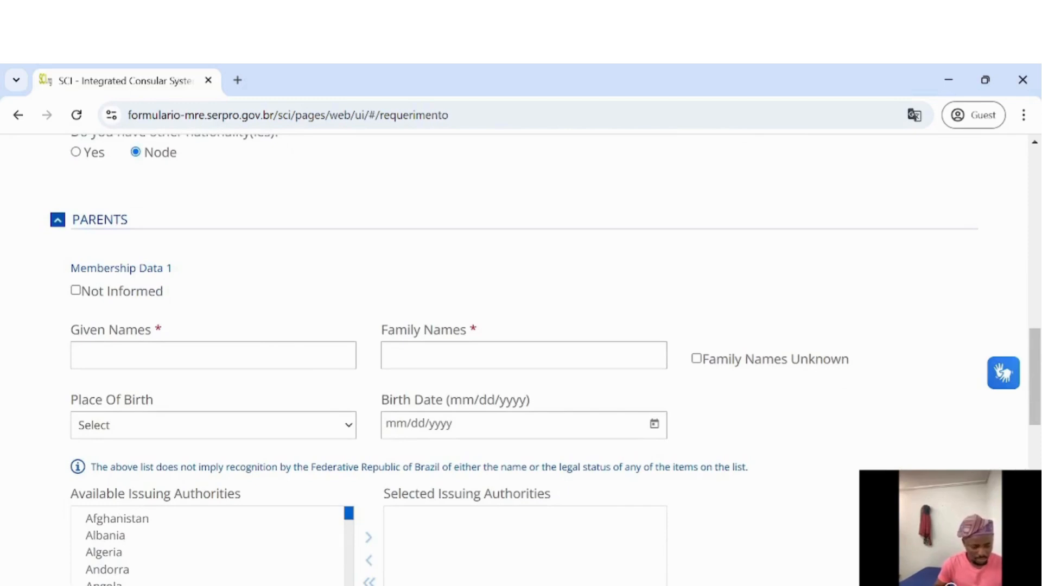
{"action": "left_click", "coordinate": [214, 356]}
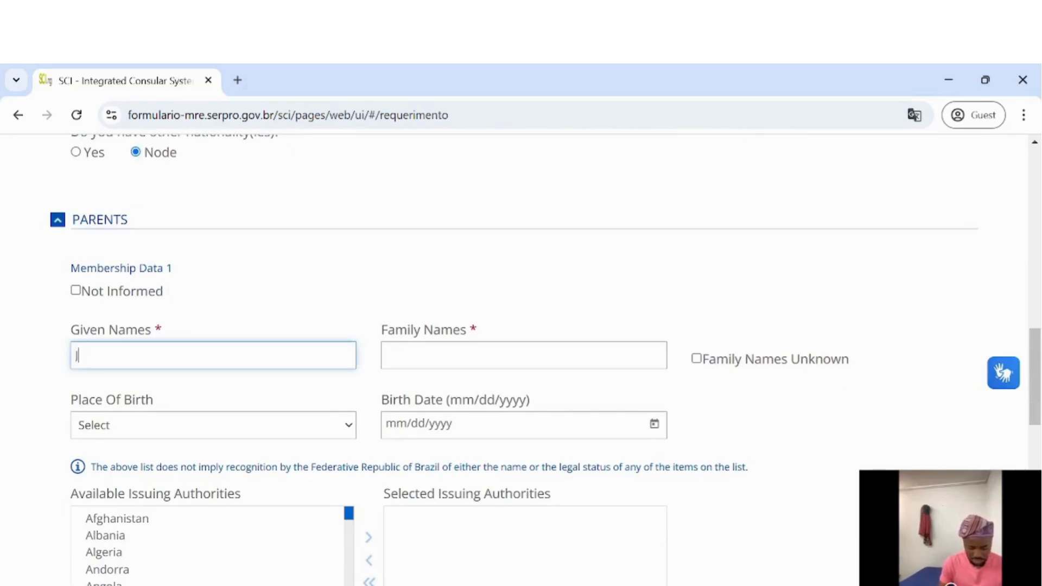
{"action": "key", "text": "Tab"}
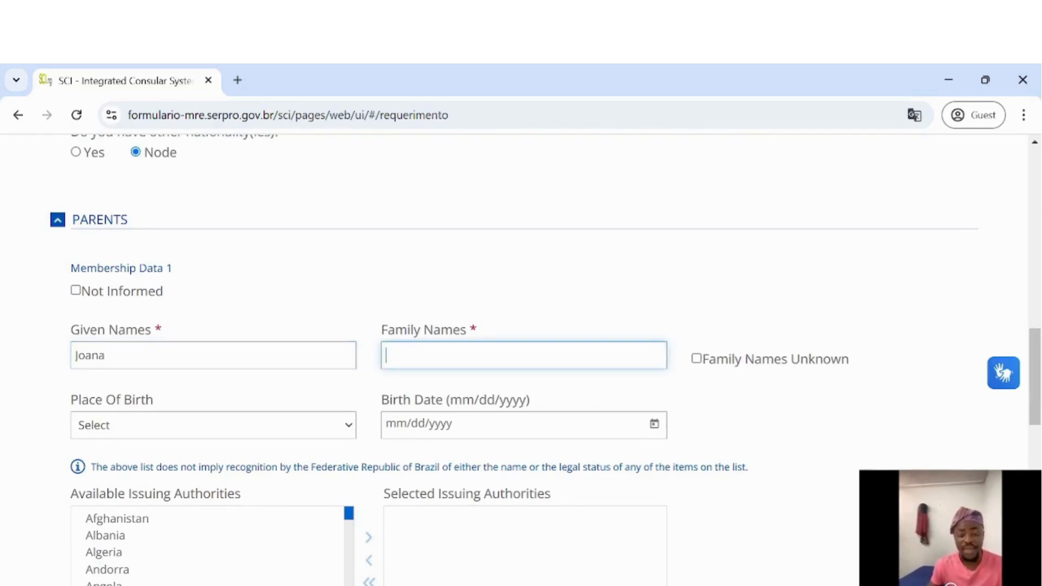
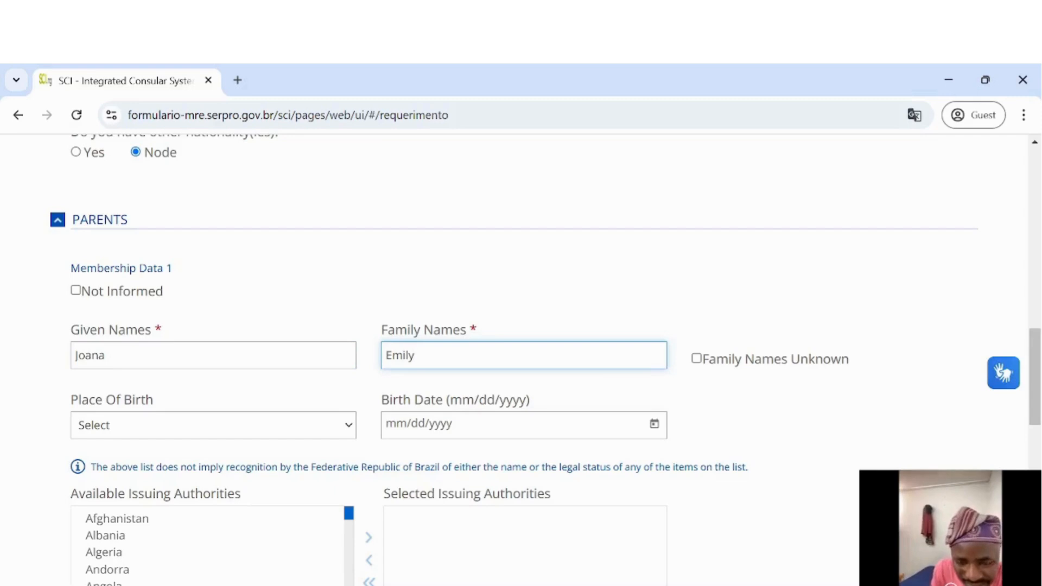
Set the first parent's place of birth to Nigeria
{"action": "left_click", "coordinate": [188, 426]}
{"action": "type", "text": "new"}
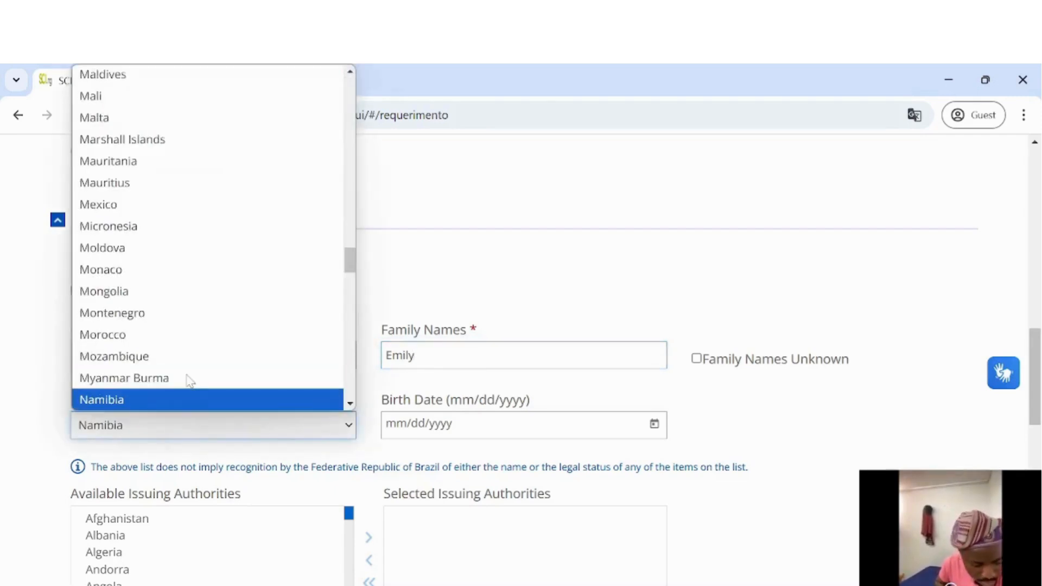
{"action": "key", "text": "Down"}
{"action": "key", "text": "Down"}
{"action": "key", "text": "Down"}
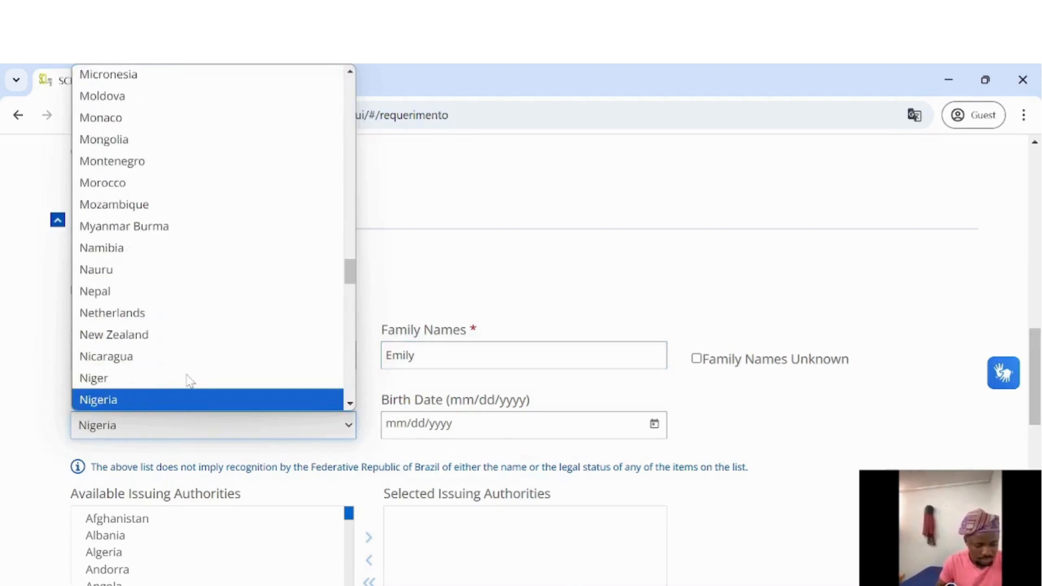
{"action": "key", "text": "Return"}
{"action": "left_click", "coordinate": [386, 424]}
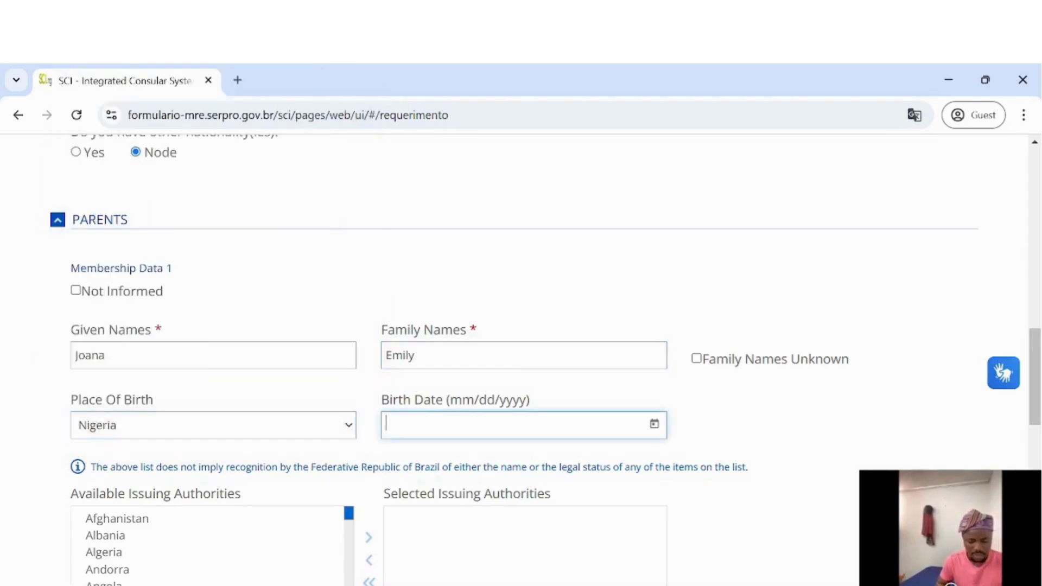
Pick 11 February 1968 as the first parent's birth date, giving 02/11/1968
{"action": "left_click", "coordinate": [654, 425]}
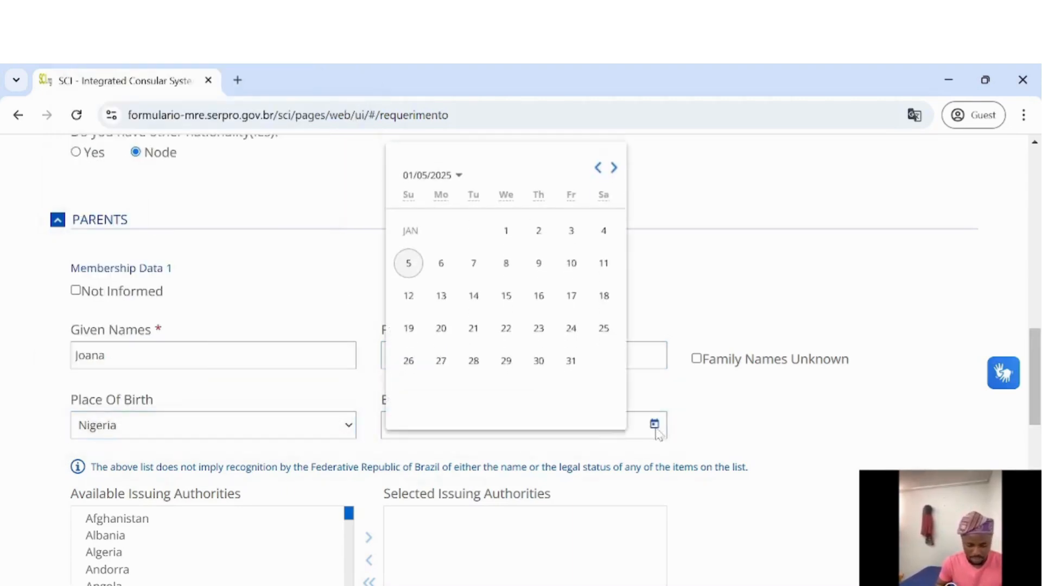
{"action": "left_click", "coordinate": [459, 178]}
{"action": "scroll", "coordinate": [478, 293], "scroll_direction": "up", "scroll_amount": 2}
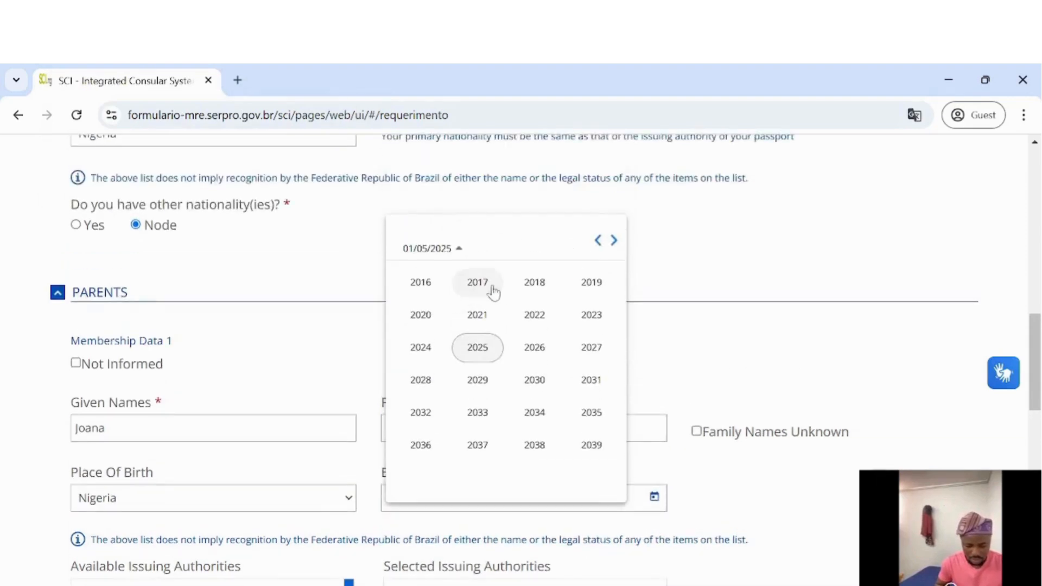
{"action": "left_click", "coordinate": [598, 242]}
{"action": "left_click", "coordinate": [597, 242]}
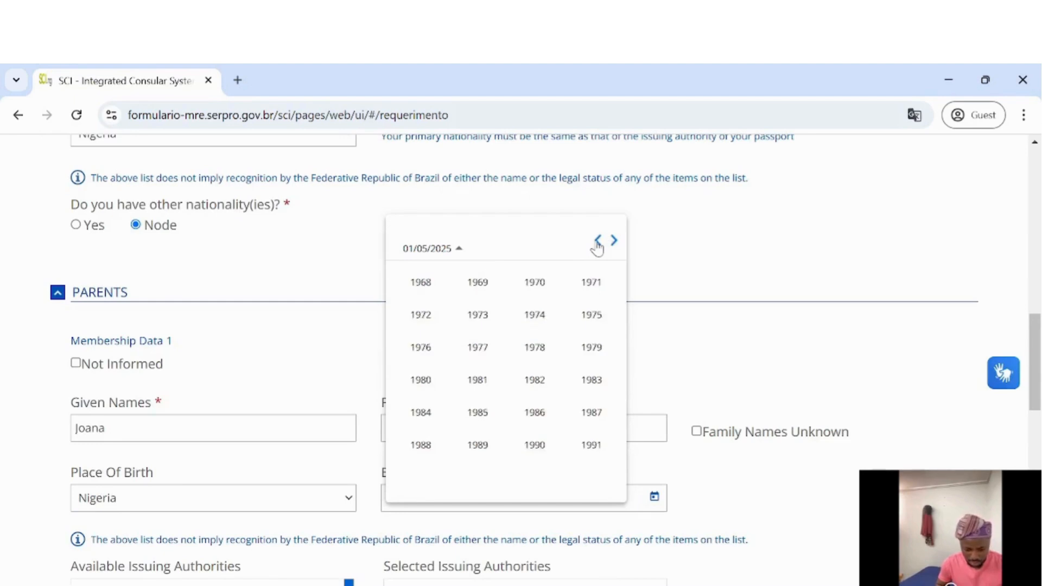
{"action": "left_click", "coordinate": [432, 291]}
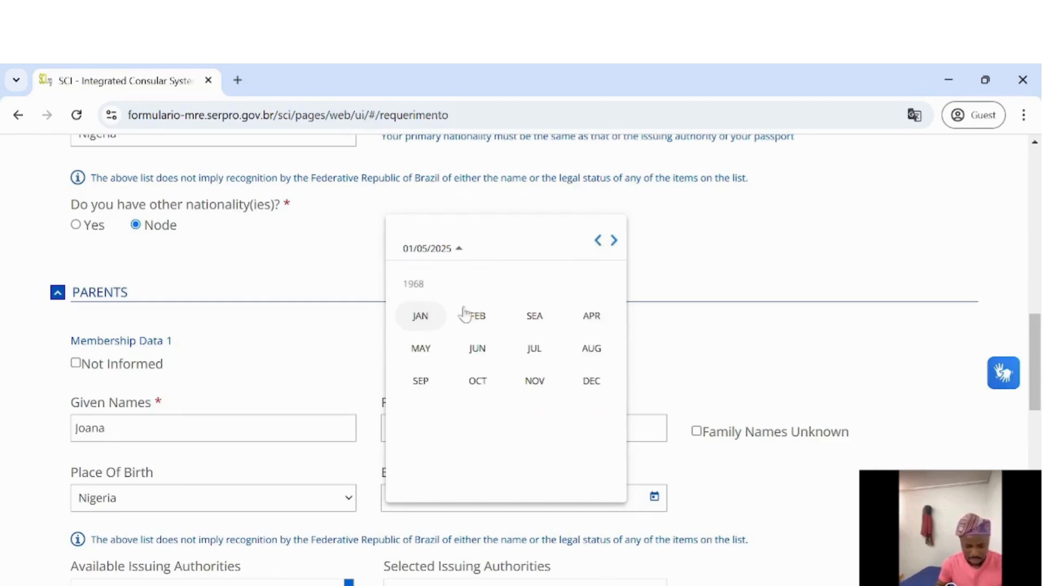
{"action": "left_click", "coordinate": [479, 323]}
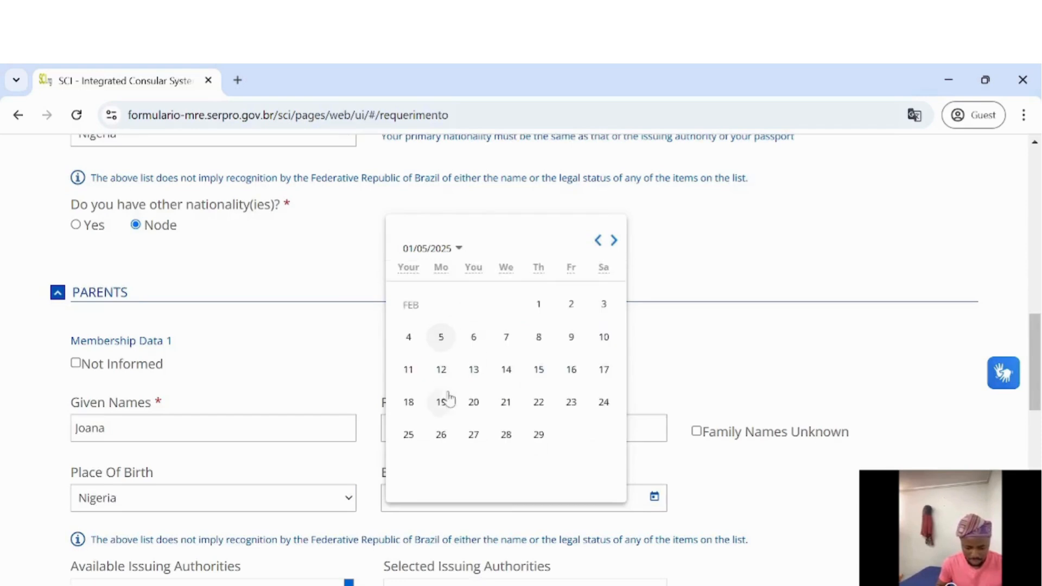
{"action": "left_click", "coordinate": [408, 370]}
{"action": "scroll", "coordinate": [253, 466], "scroll_direction": "down", "scroll_amount": 3}
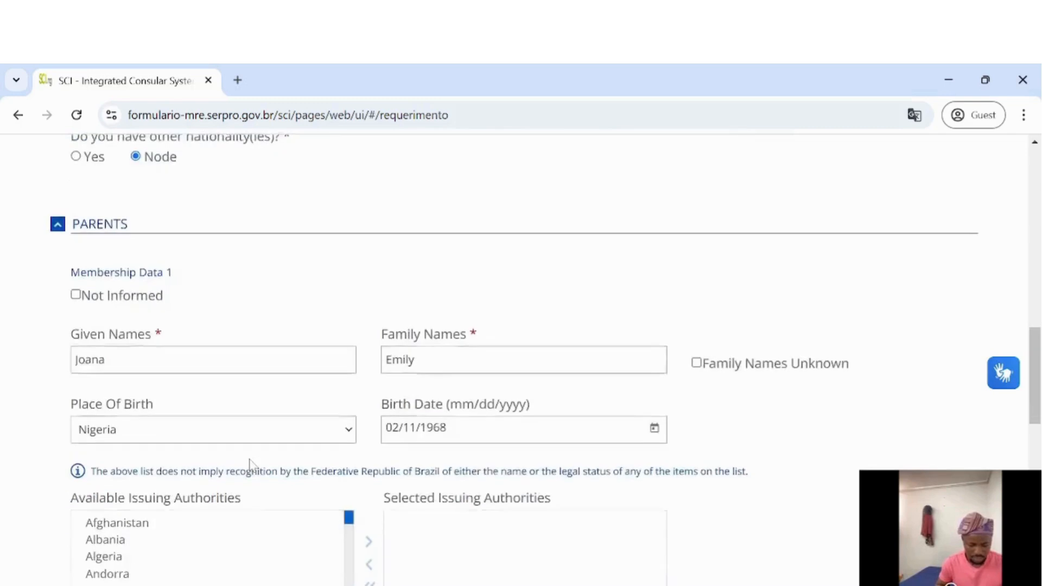
Move Nigeria from Available into Selected Issuing Authorities for the first parent
{"action": "scroll", "coordinate": [250, 467], "scroll_direction": "down", "scroll_amount": 1}
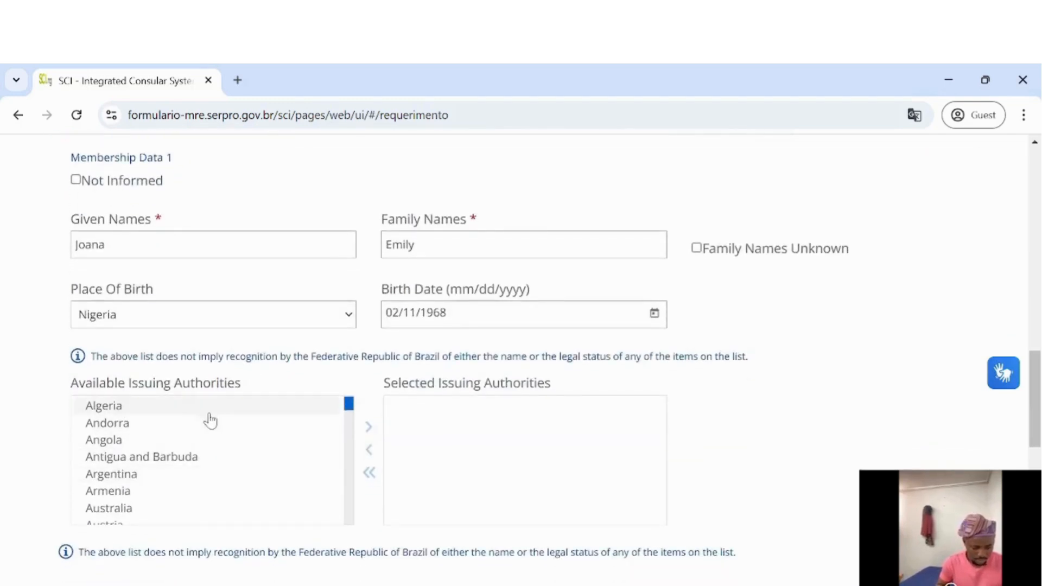
{"action": "scroll", "coordinate": [207, 419], "scroll_direction": "down", "scroll_amount": 4}
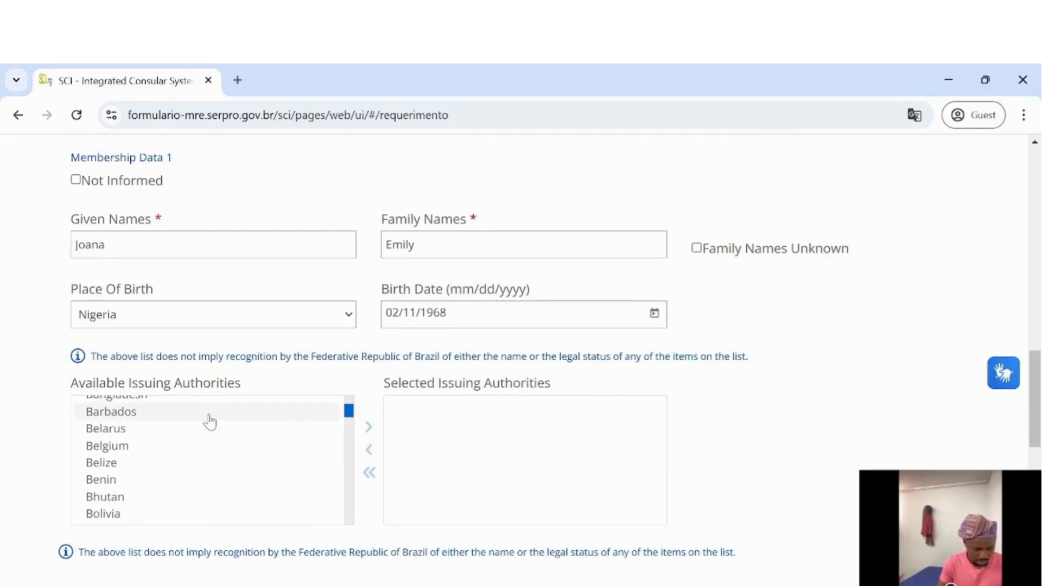
{"action": "scroll", "coordinate": [210, 422], "scroll_direction": "down", "scroll_amount": 20}
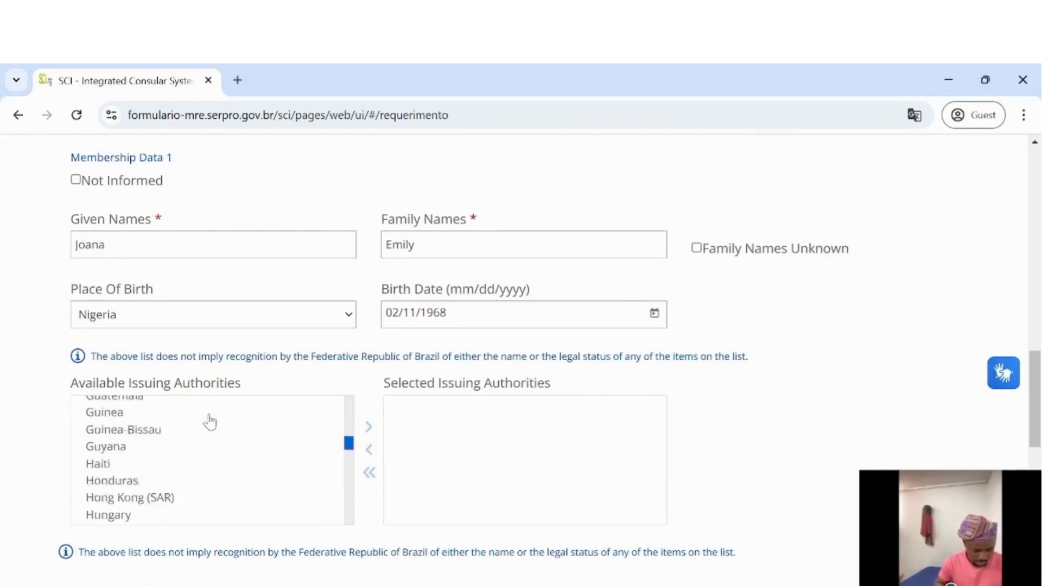
{"action": "scroll", "coordinate": [209, 422], "scroll_direction": "down", "scroll_amount": 10}
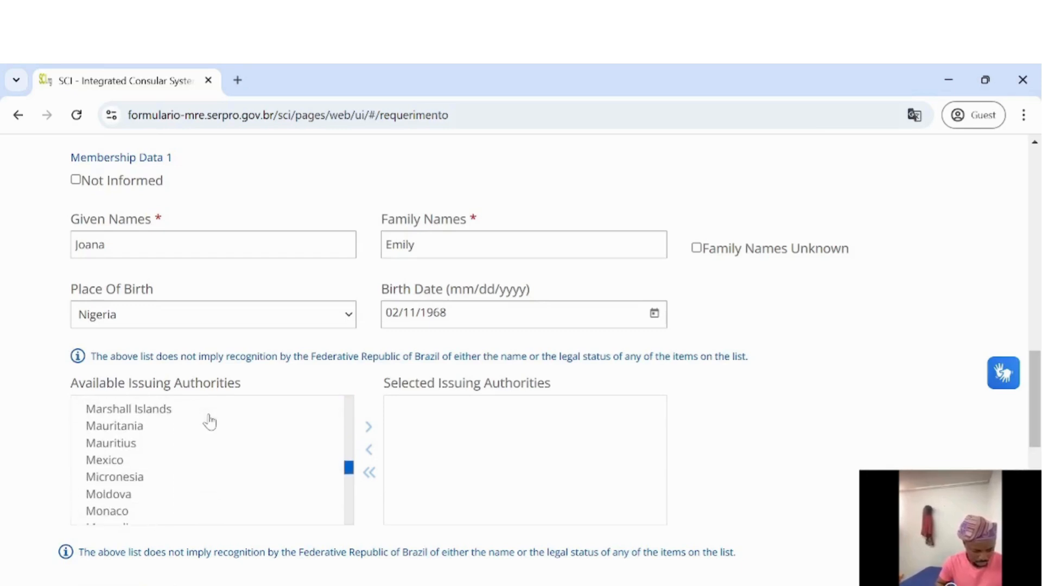
{"action": "scroll", "coordinate": [210, 421], "scroll_direction": "down", "scroll_amount": 3}
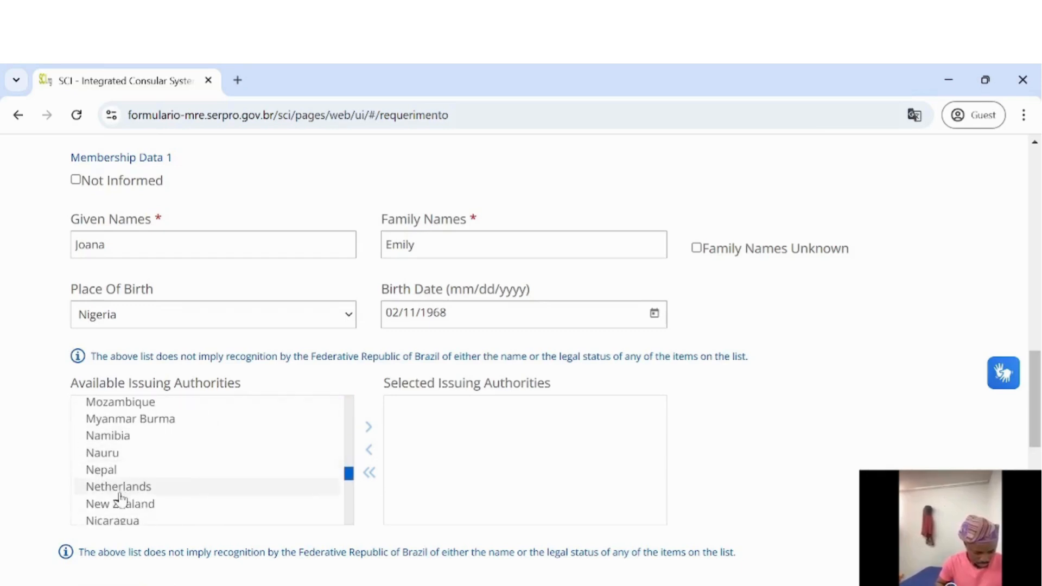
{"action": "scroll", "coordinate": [121, 498], "scroll_direction": "down", "scroll_amount": 2}
{"action": "left_click", "coordinate": [109, 511]}
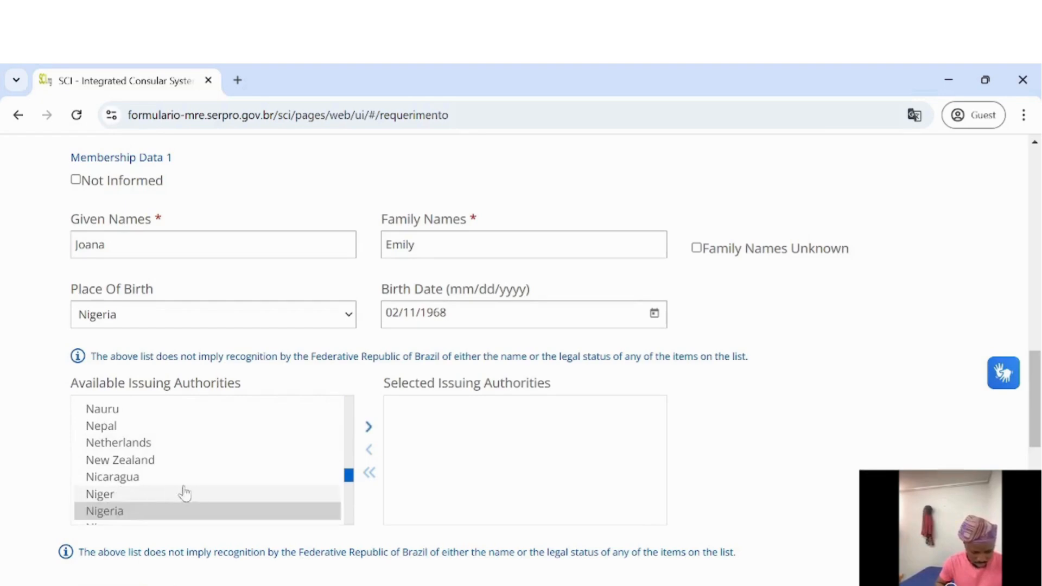
{"action": "left_click", "coordinate": [369, 429]}
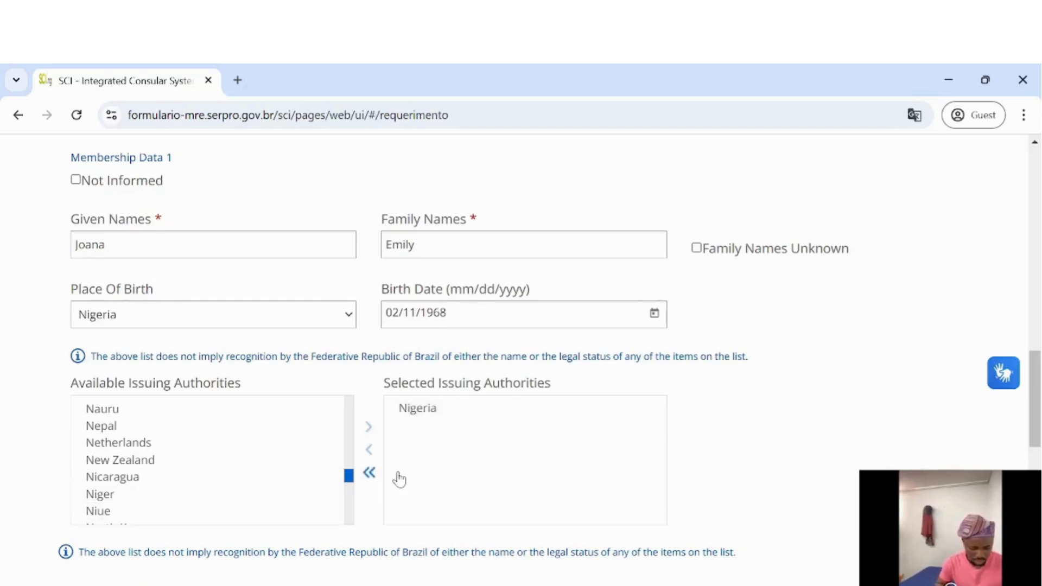
{"action": "scroll", "coordinate": [399, 477], "scroll_direction": "down", "scroll_amount": 5}
Enter the second parent's given and family names and choose Nigeria as their birthplace
{"action": "scroll", "coordinate": [295, 414], "scroll_direction": "down", "scroll_amount": 2}
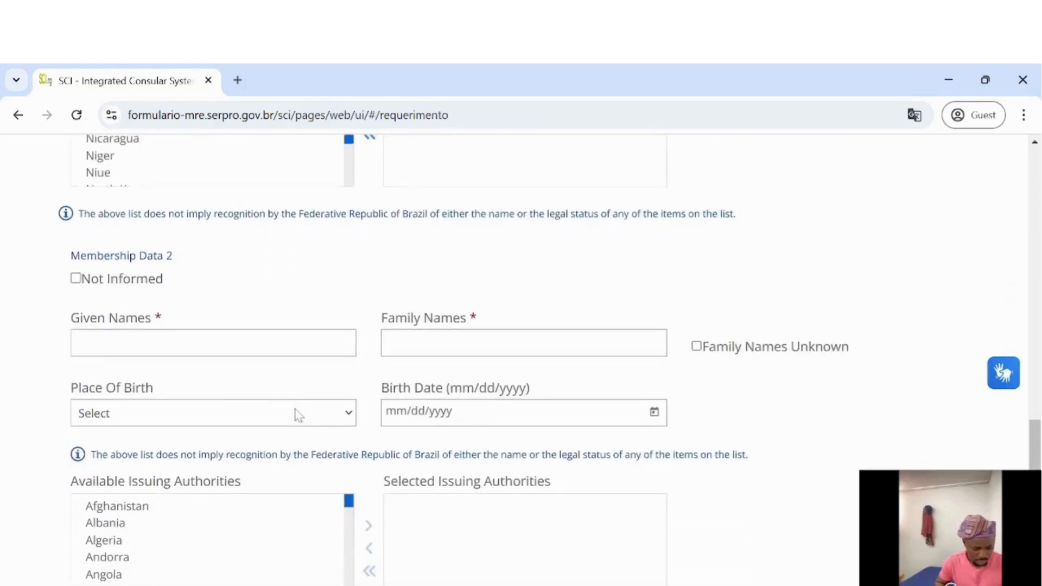
{"action": "left_click", "coordinate": [228, 347]}
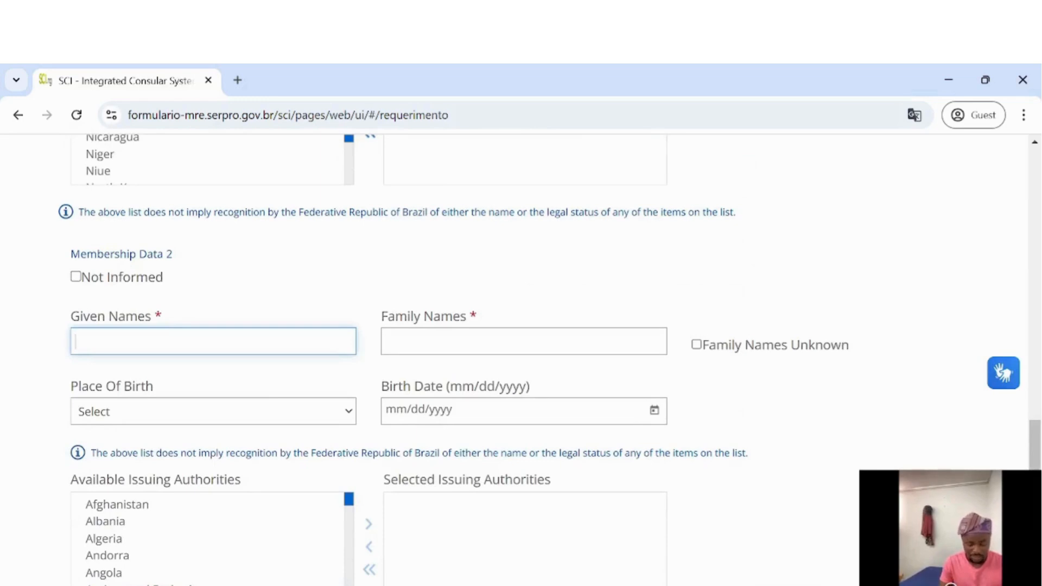
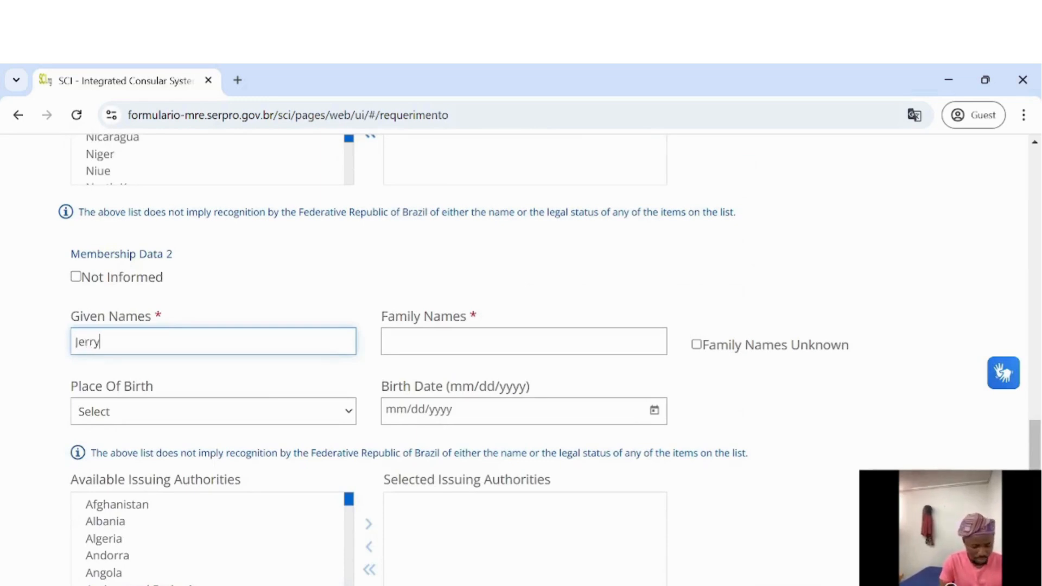
{"action": "key", "text": "Tab"}
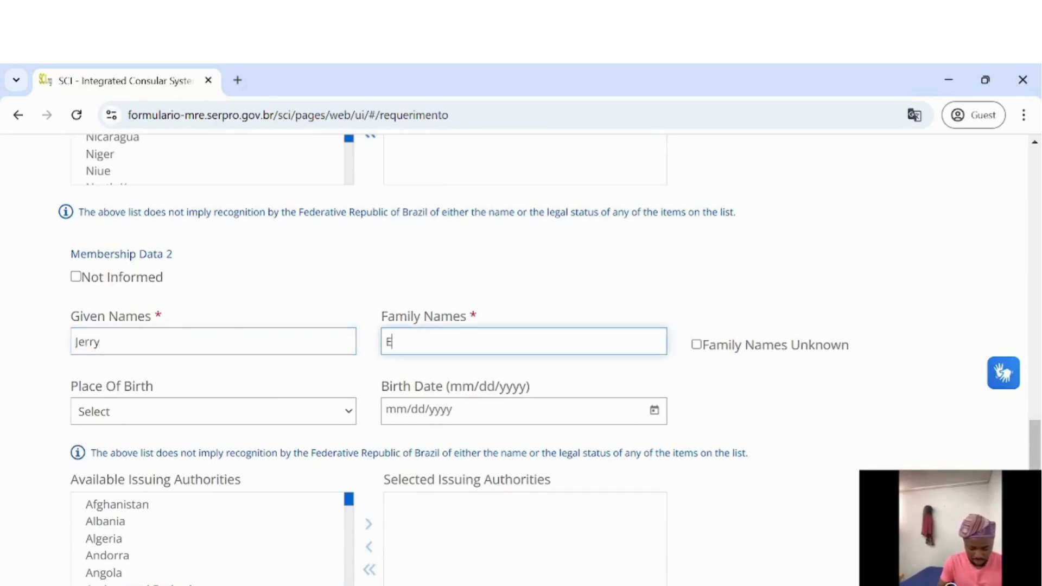
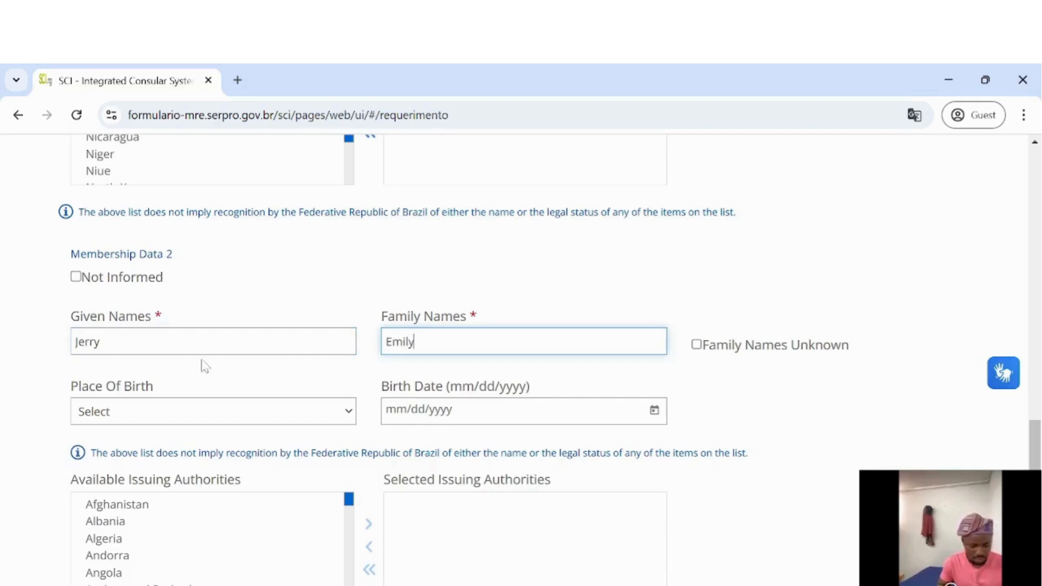
{"action": "left_click", "coordinate": [185, 412]}
{"action": "type", "text": "new"}
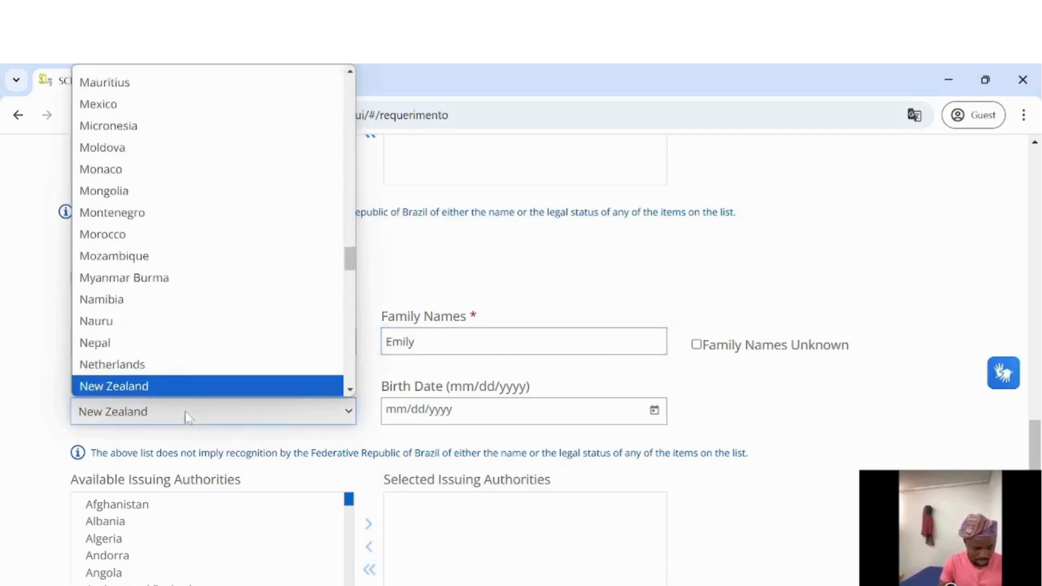
{"action": "key", "text": "Down"}
{"action": "key", "text": "Down"}
{"action": "key", "text": "Down"}
{"action": "key", "text": "Return"}
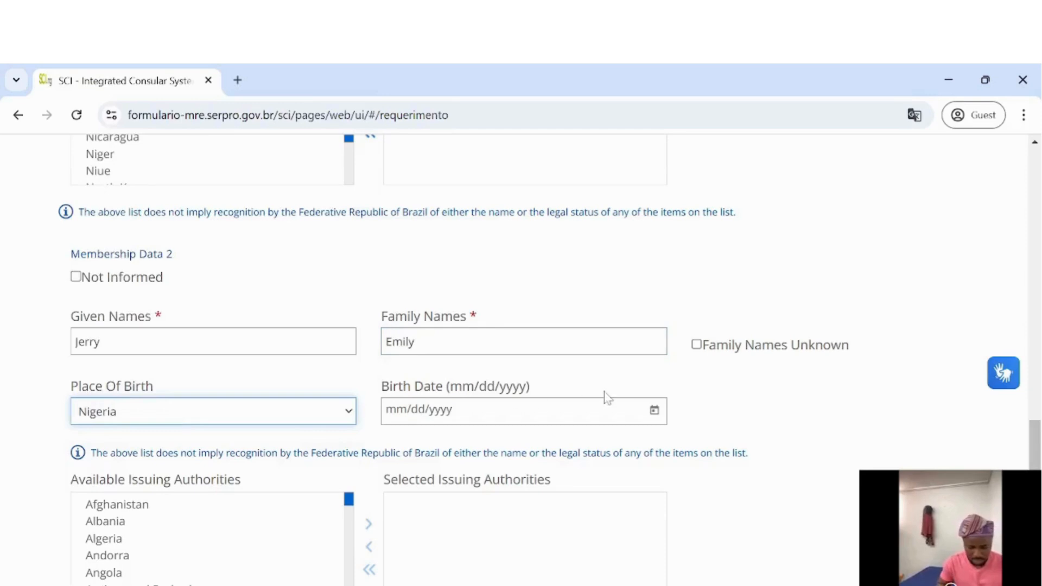
{"action": "left_click", "coordinate": [654, 411]}
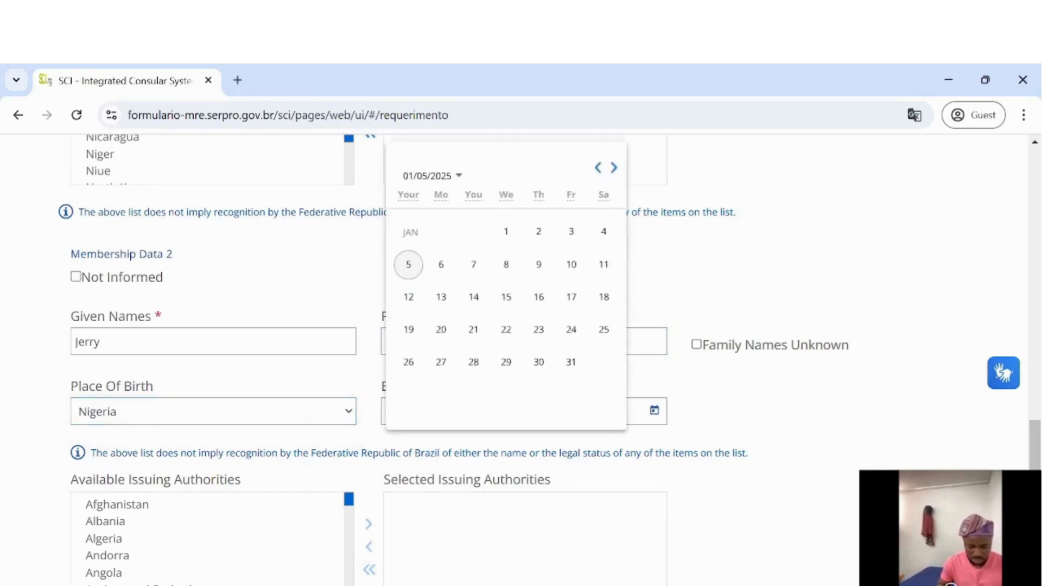
{"action": "left_click", "coordinate": [460, 176]}
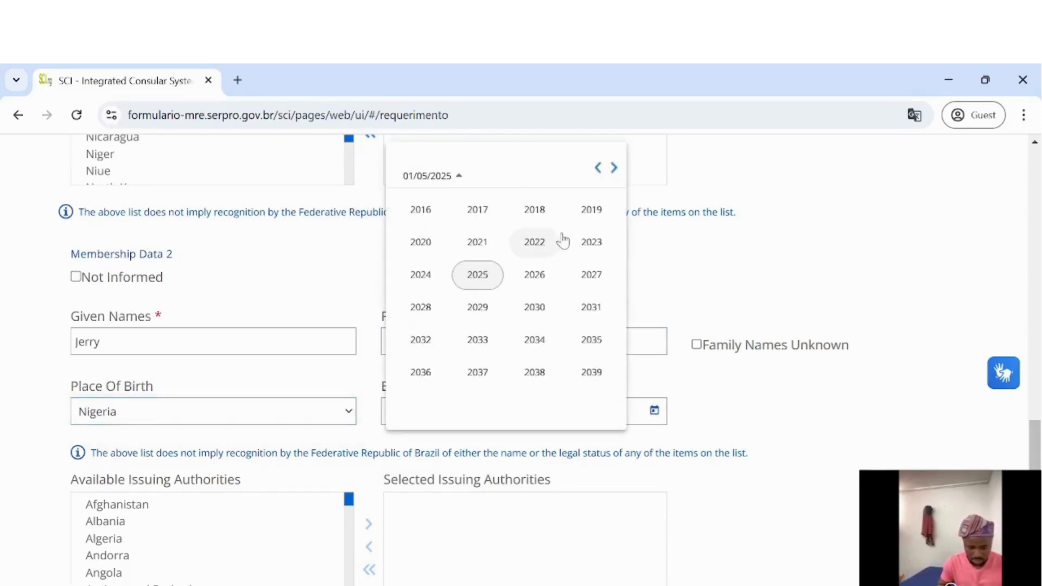
{"action": "left_click", "coordinate": [597, 172]}
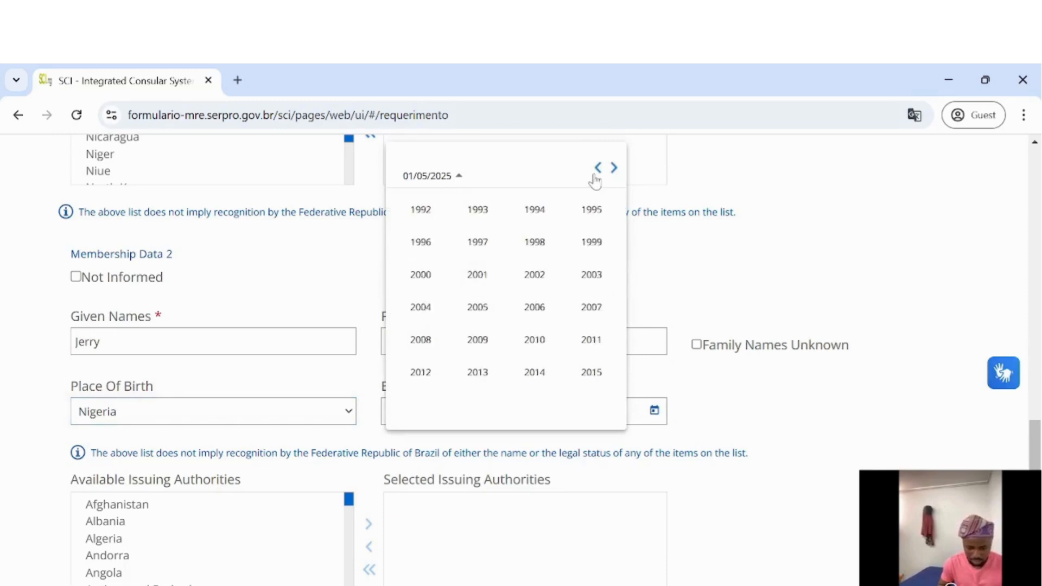
{"action": "left_click", "coordinate": [597, 172]}
{"action": "left_click", "coordinate": [597, 173]}
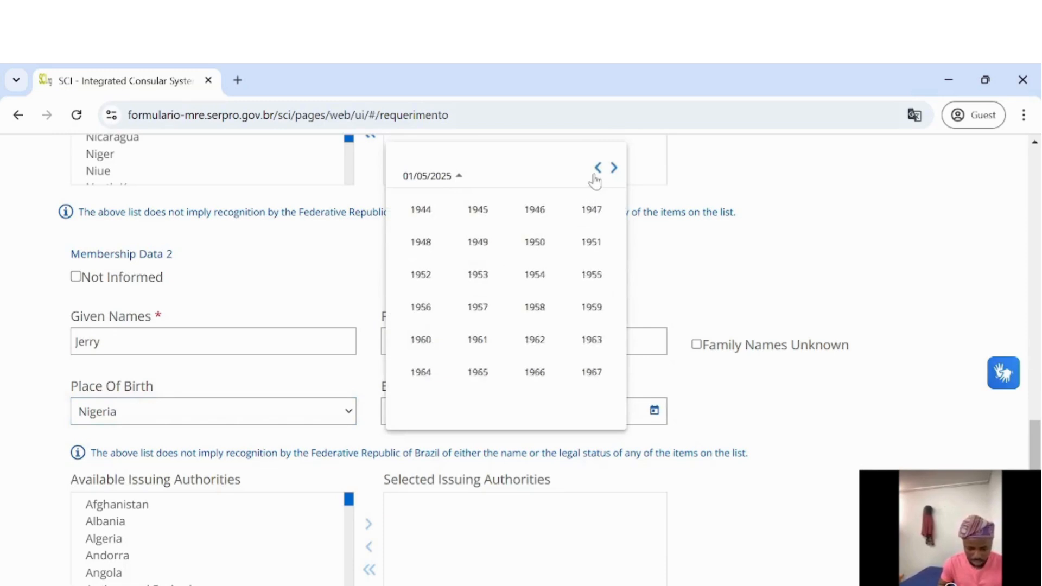
{"action": "left_click", "coordinate": [527, 288]}
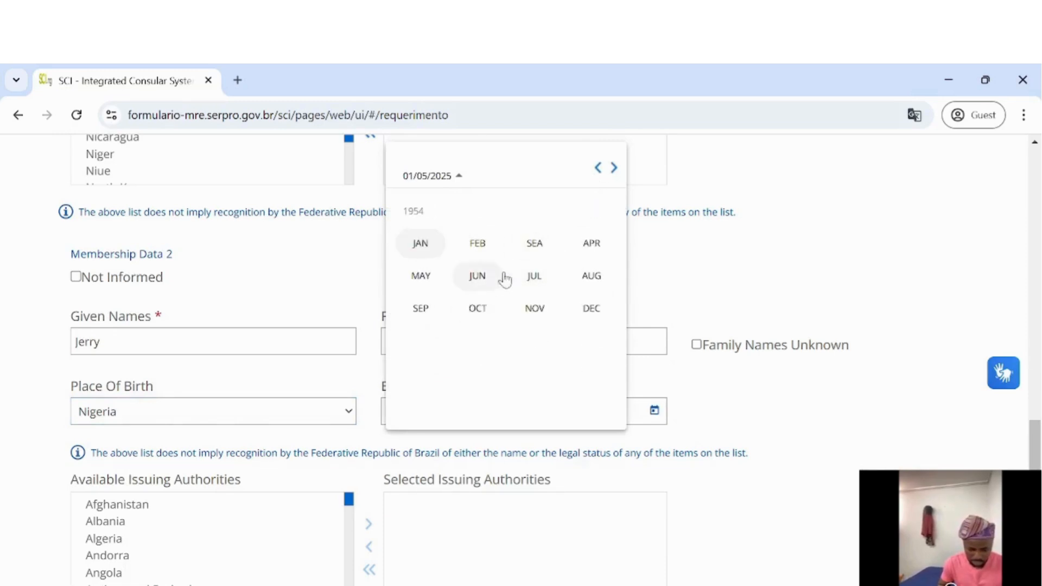
{"action": "left_click", "coordinate": [594, 283]}
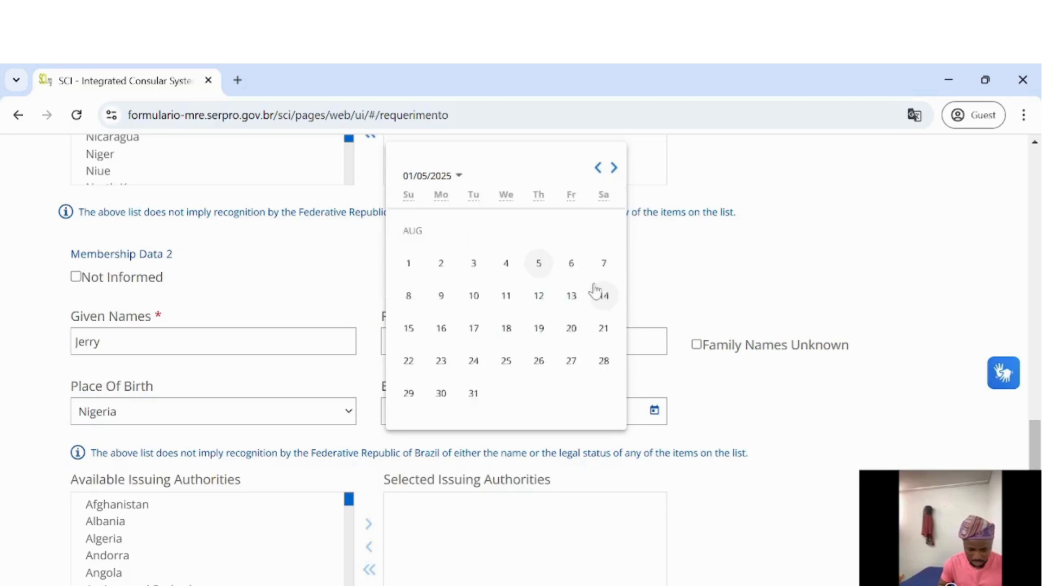
{"action": "left_click", "coordinate": [506, 363]}
{"action": "scroll", "coordinate": [417, 422], "scroll_direction": "down", "scroll_amount": 3}
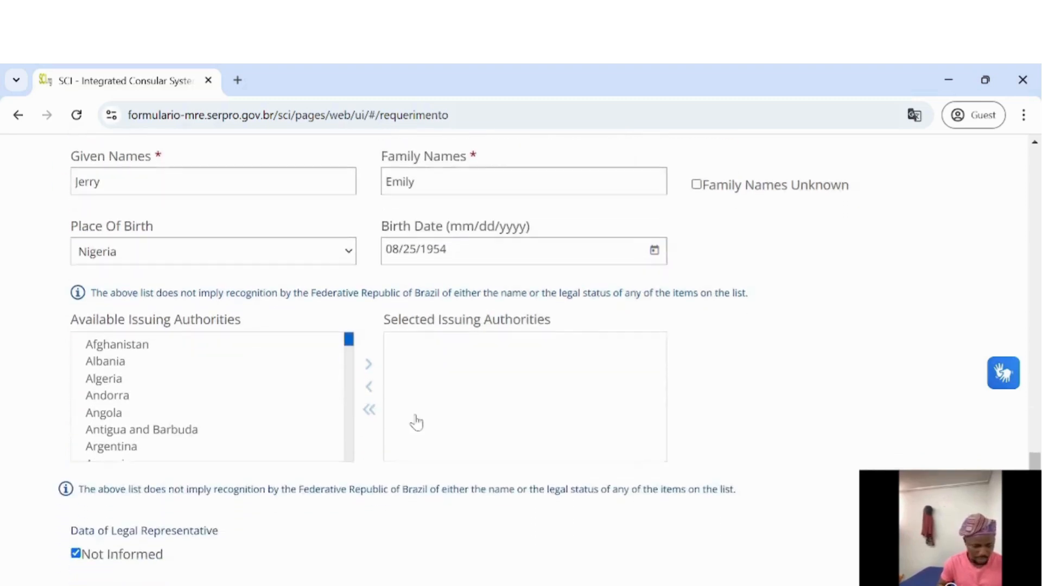
Move Nigeria into the selected issuing authorities list, then scroll down to the legal representative section
{"action": "scroll", "coordinate": [239, 400], "scroll_direction": "down", "scroll_amount": 20}
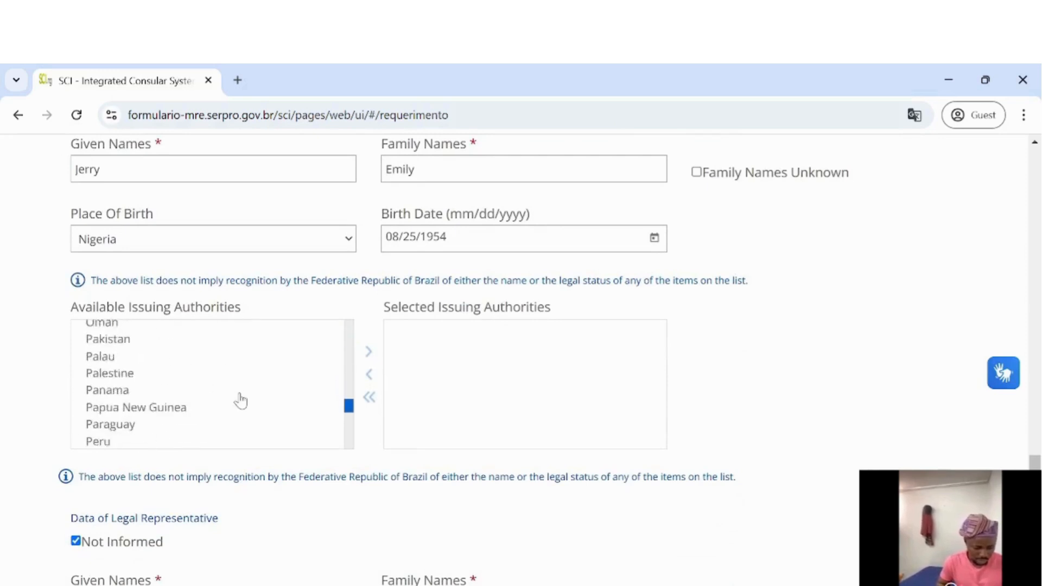
{"action": "scroll", "coordinate": [240, 401], "scroll_direction": "down", "scroll_amount": 20}
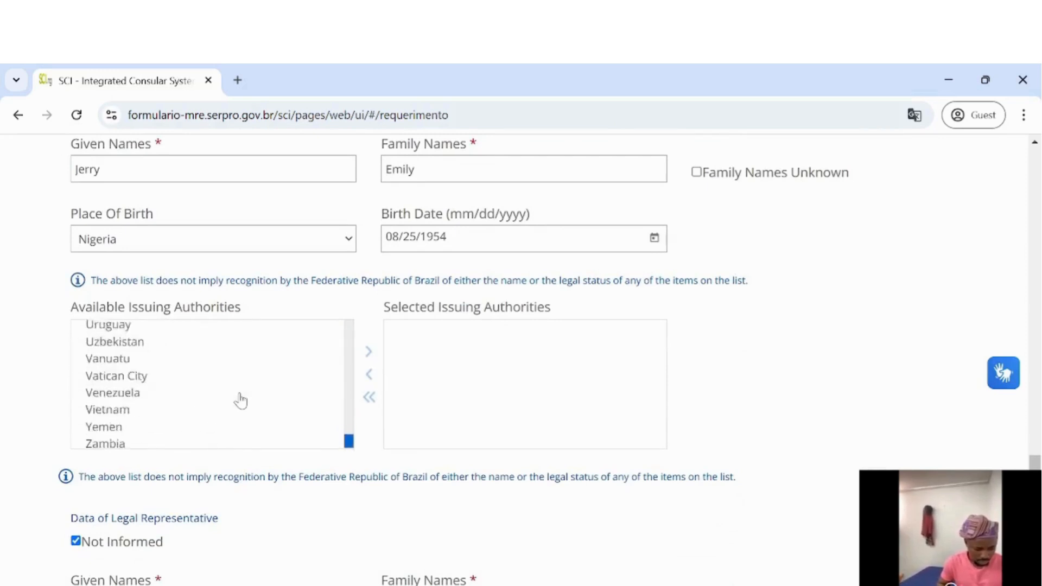
{"action": "scroll", "coordinate": [240, 400], "scroll_direction": "down", "scroll_amount": 2}
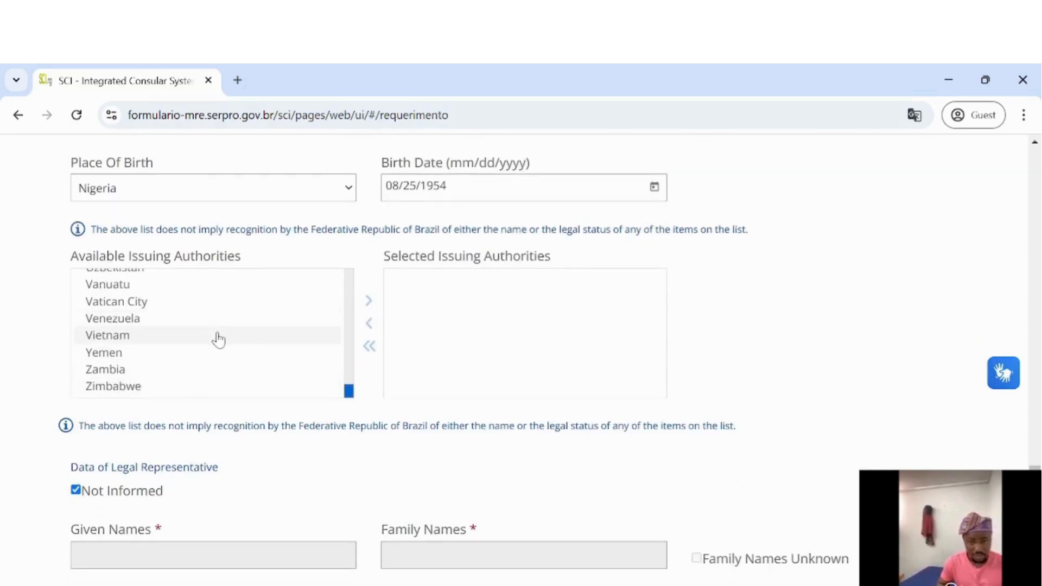
{"action": "scroll", "coordinate": [219, 339], "scroll_direction": "up", "scroll_amount": 1}
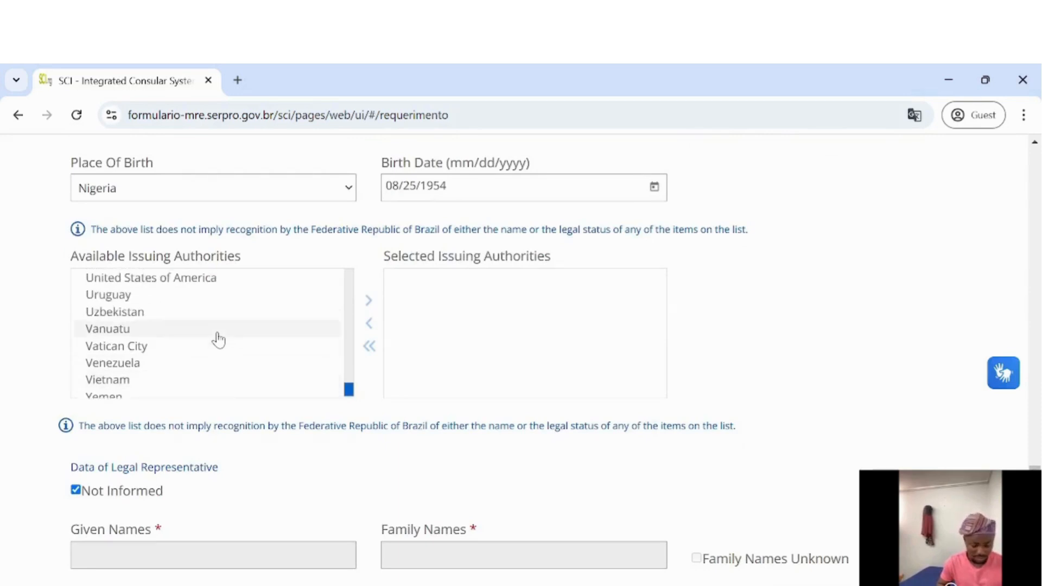
{"action": "scroll", "coordinate": [219, 340], "scroll_direction": "up", "scroll_amount": 2}
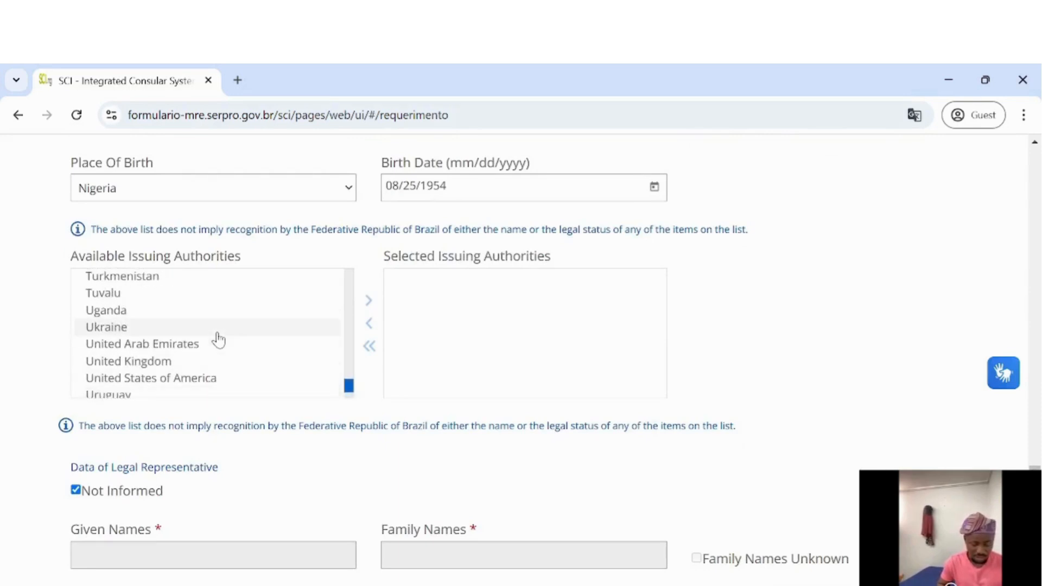
{"action": "scroll", "coordinate": [219, 340], "scroll_direction": "up", "scroll_amount": 10}
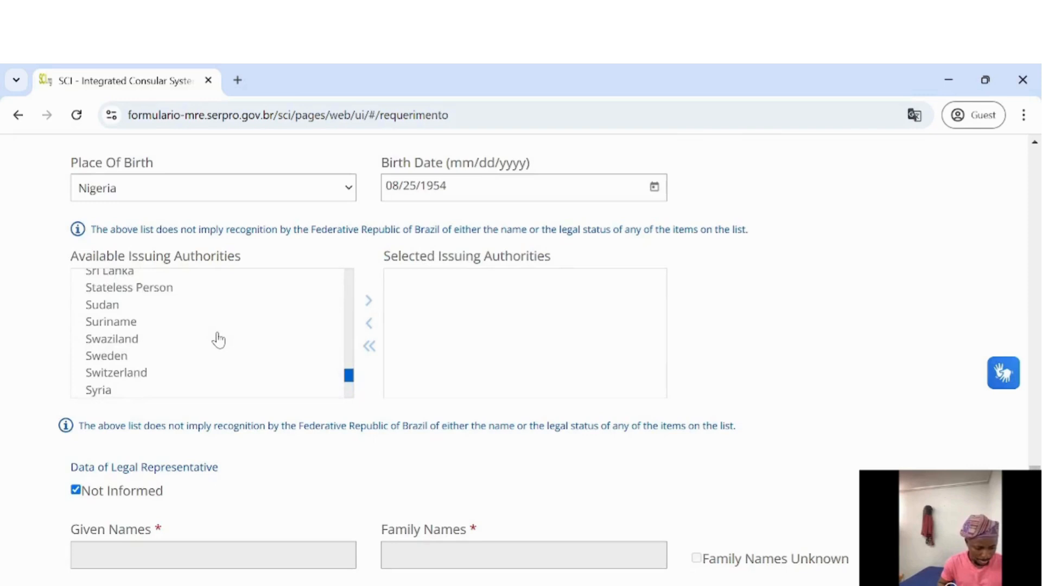
{"action": "scroll", "coordinate": [218, 339], "scroll_direction": "up", "scroll_amount": 11}
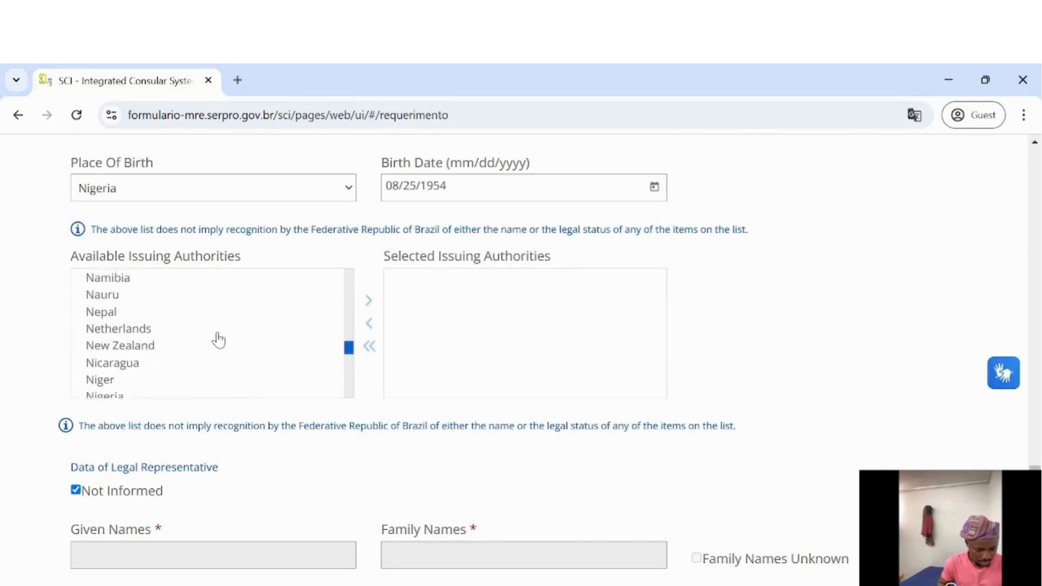
{"action": "left_click", "coordinate": [148, 369]}
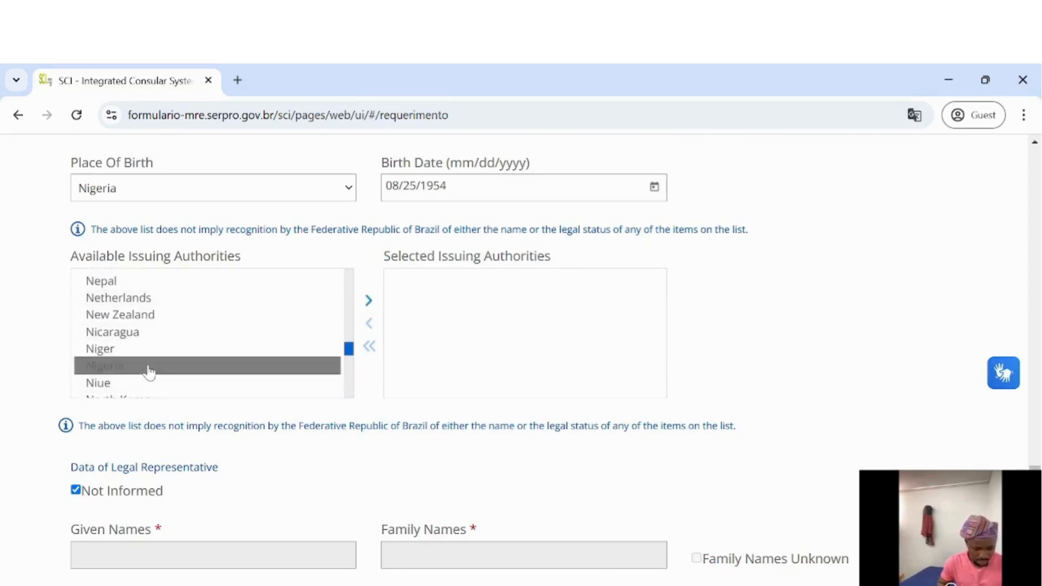
{"action": "left_click", "coordinate": [368, 304]}
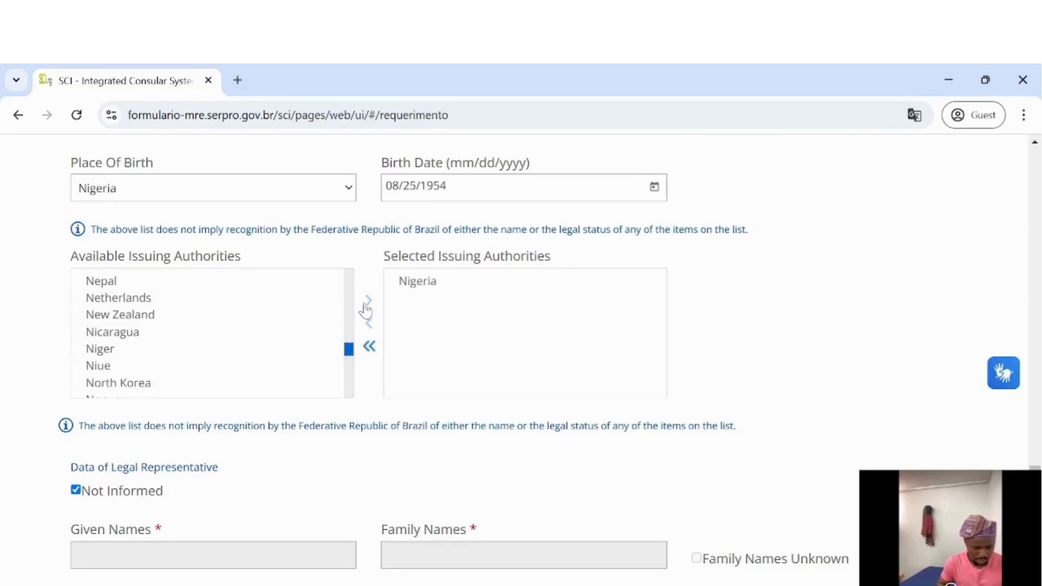
{"action": "scroll", "coordinate": [412, 439], "scroll_direction": "down", "scroll_amount": 3}
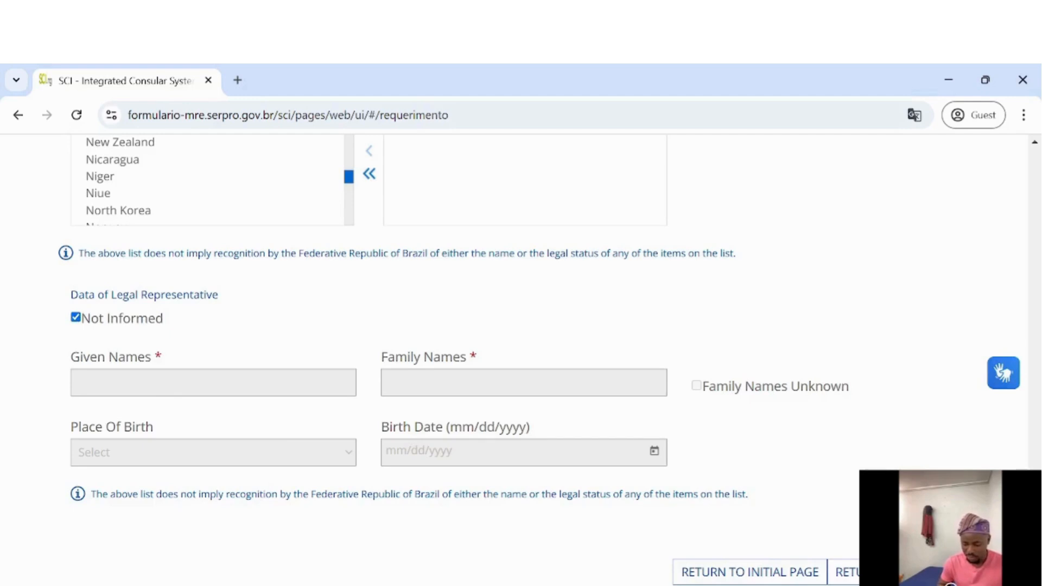
Save step 1 and copy the generated application recovery code
{"action": "left_click", "coordinate": [940, 573]}
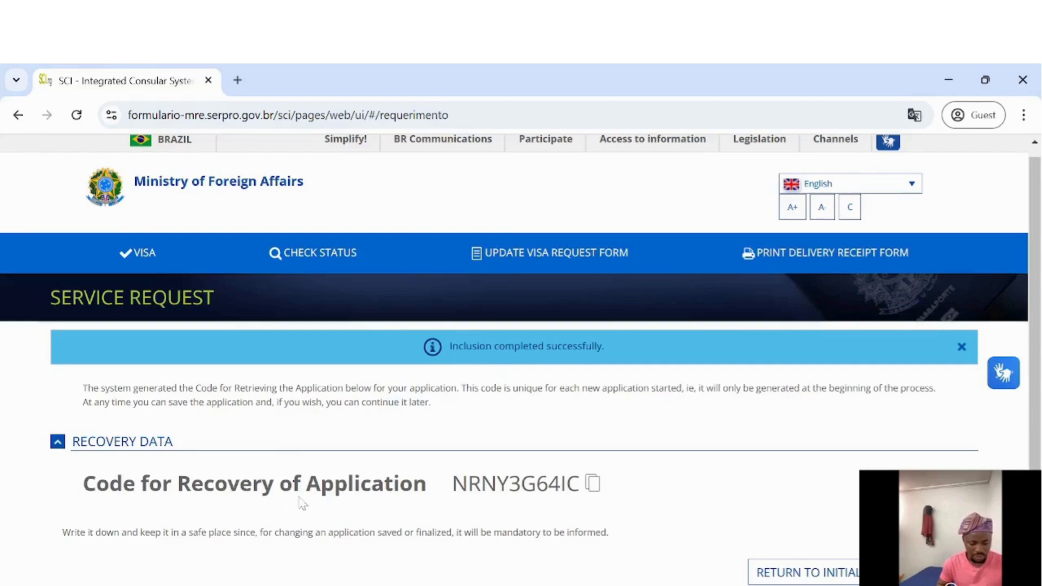
{"action": "left_click", "coordinate": [593, 488]}
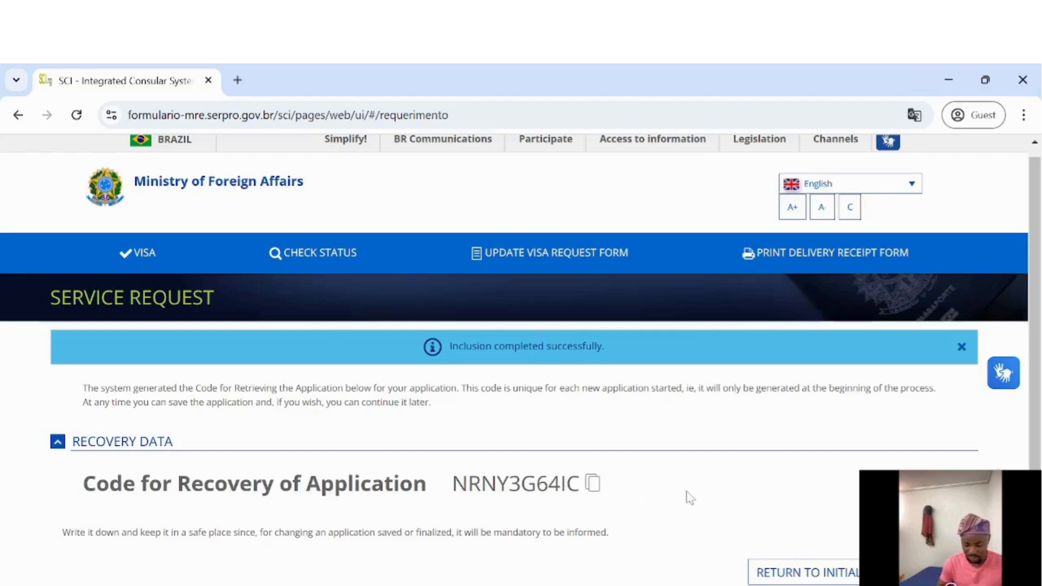
{"action": "left_click", "coordinate": [593, 487]}
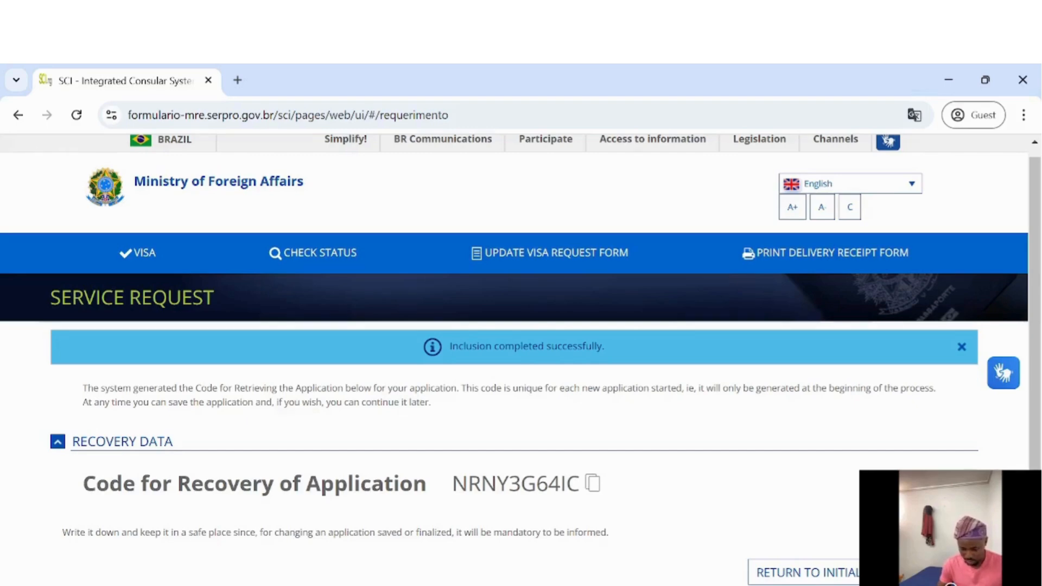
Continue to the Visa Data step and choose Estudo as the trip's main purpose
{"action": "left_click", "coordinate": [934, 573]}
{"action": "scroll", "coordinate": [628, 479], "scroll_direction": "down", "scroll_amount": 3}
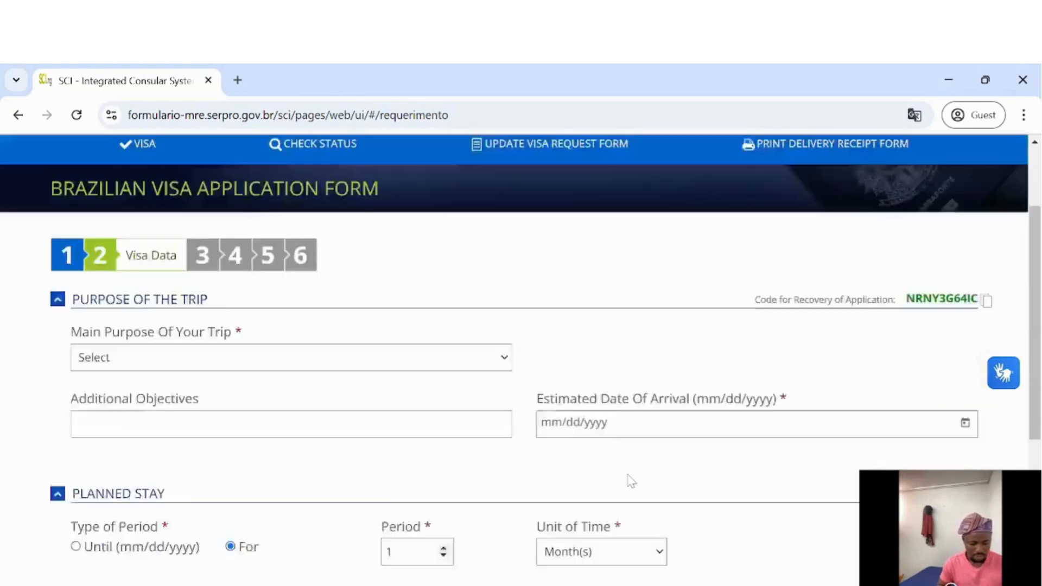
{"action": "left_click", "coordinate": [444, 266]}
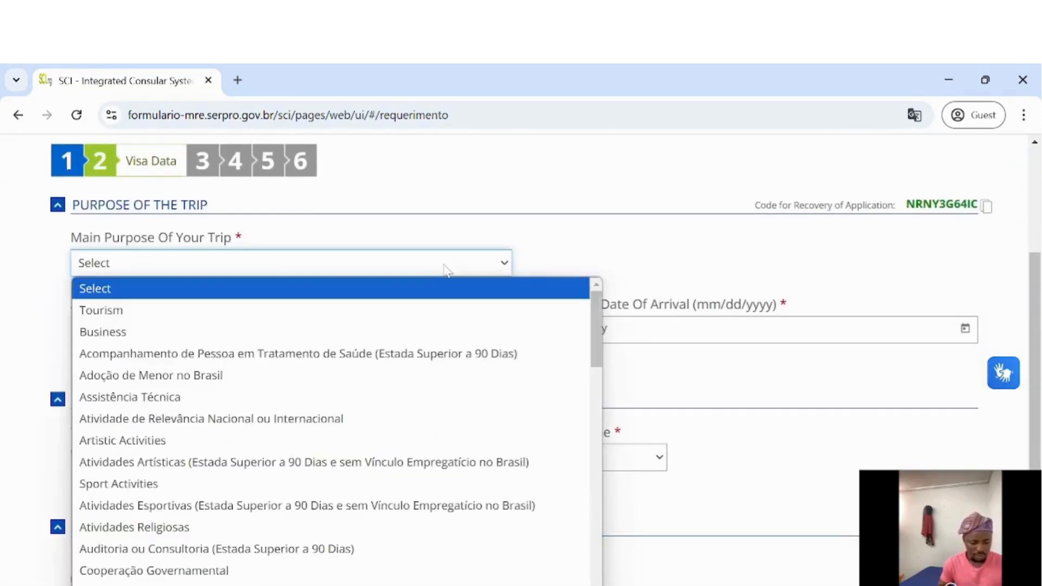
{"action": "scroll", "coordinate": [320, 445], "scroll_direction": "down", "scroll_amount": 3}
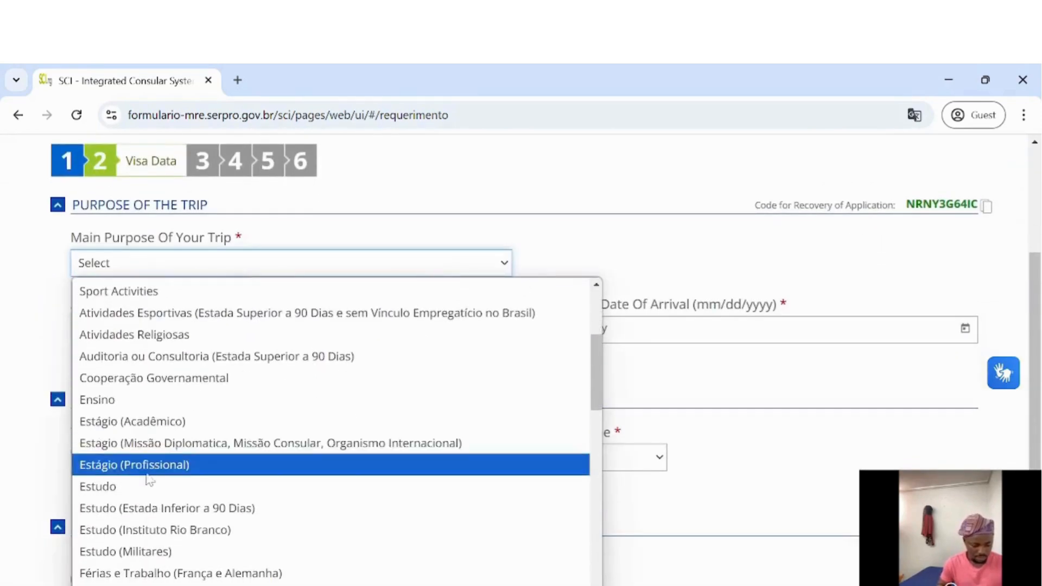
{"action": "left_click", "coordinate": [145, 488]}
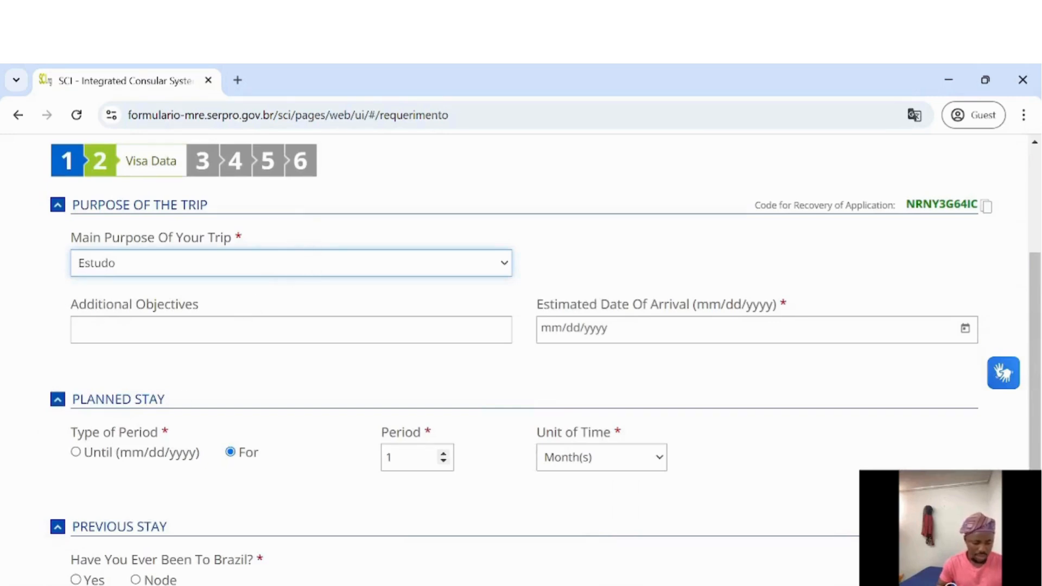
{"action": "left_click", "coordinate": [163, 330]}
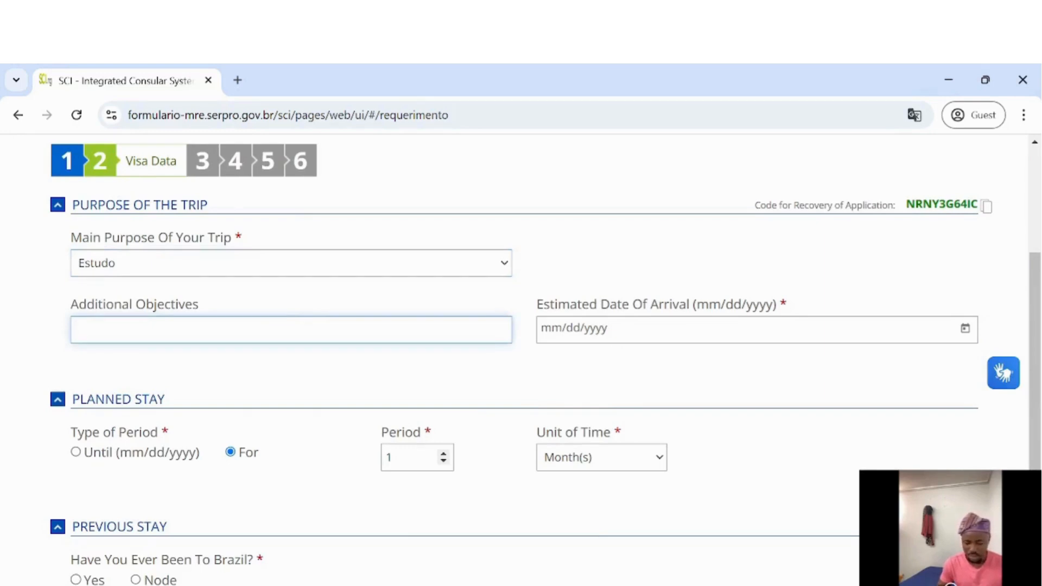
Set the estimated arrival date to 03/29/2025
{"action": "left_click", "coordinate": [965, 329]}
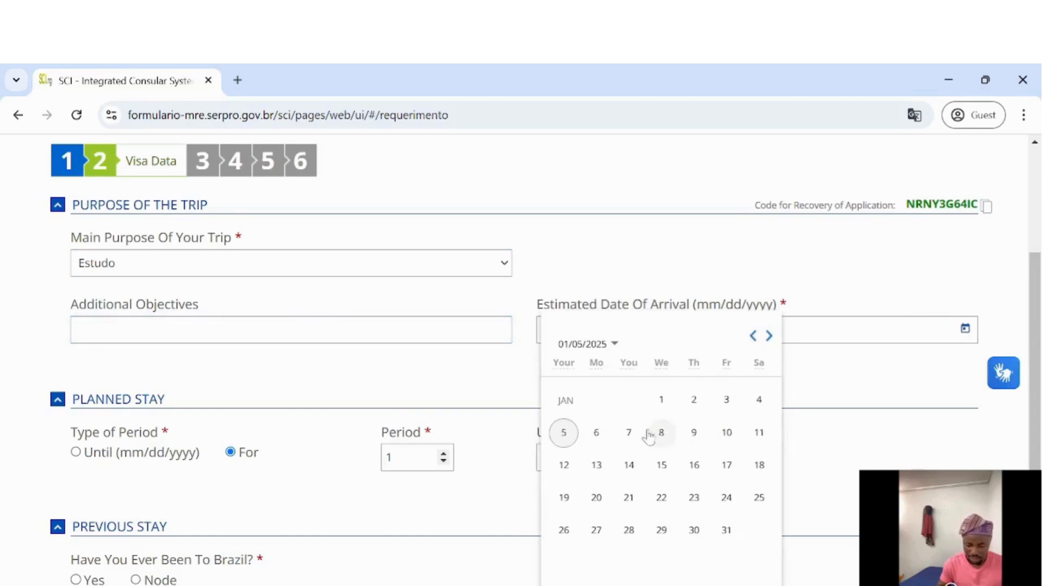
{"action": "left_click", "coordinate": [616, 344]}
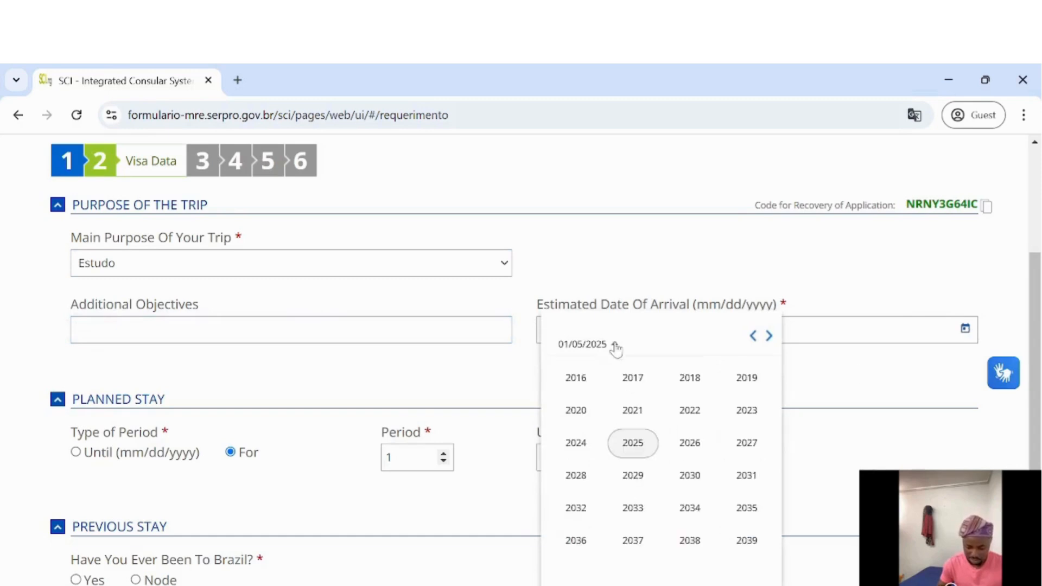
{"action": "left_click", "coordinate": [625, 442]}
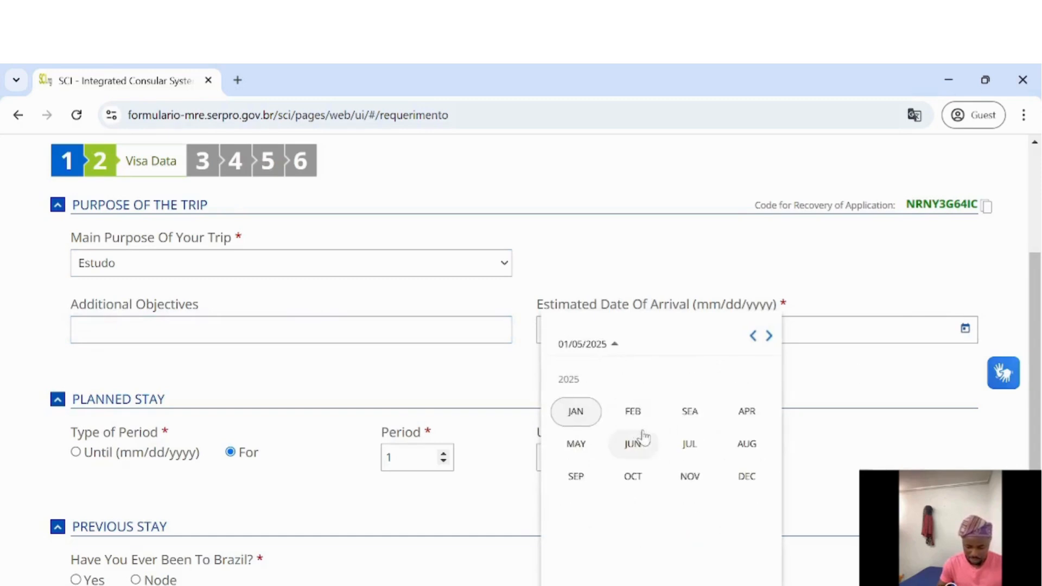
{"action": "left_click", "coordinate": [685, 418]}
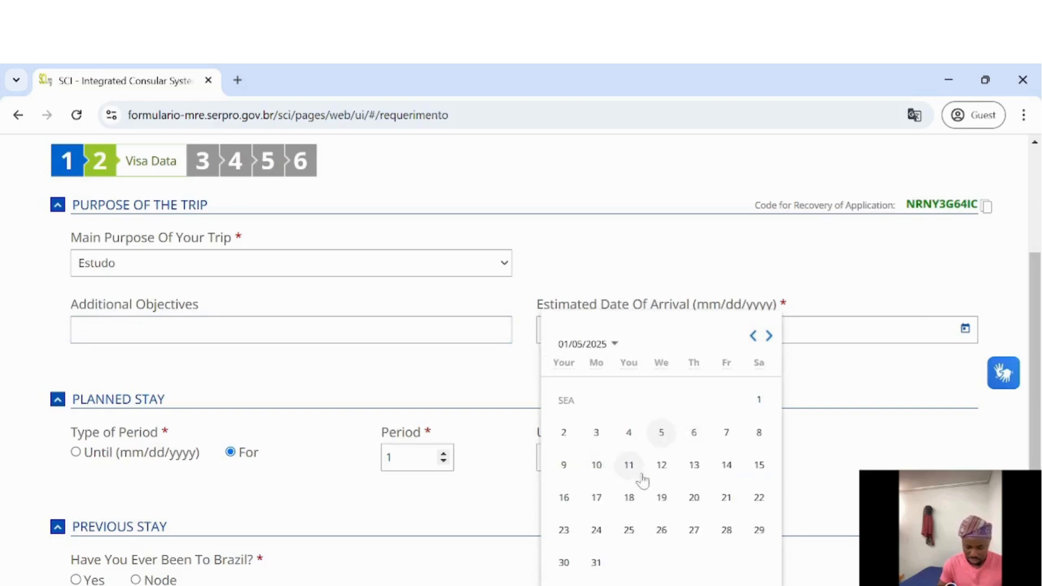
{"action": "left_click", "coordinate": [752, 540]}
Set the planned stay to 24 months and answer no to previous Brazil visits
{"action": "scroll", "coordinate": [432, 402], "scroll_direction": "down", "scroll_amount": 3}
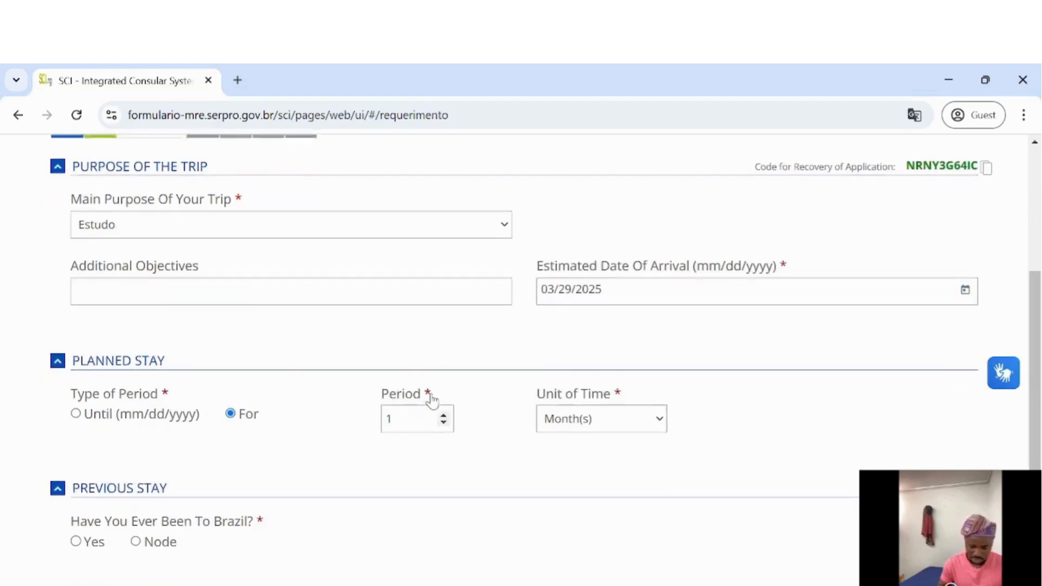
{"action": "scroll", "coordinate": [433, 402], "scroll_direction": "up", "scroll_amount": 1}
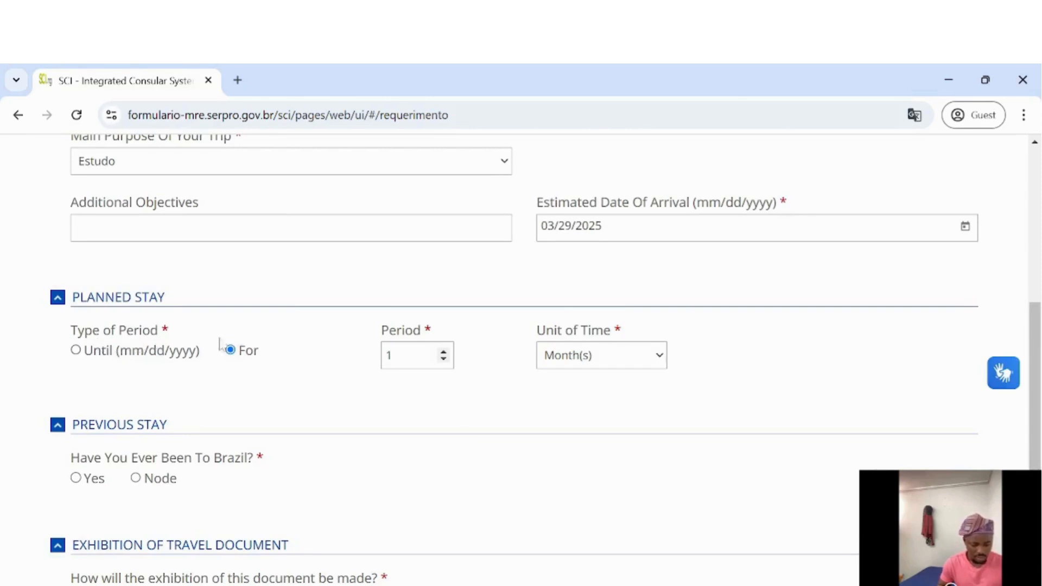
{"action": "left_click", "coordinate": [443, 354]}
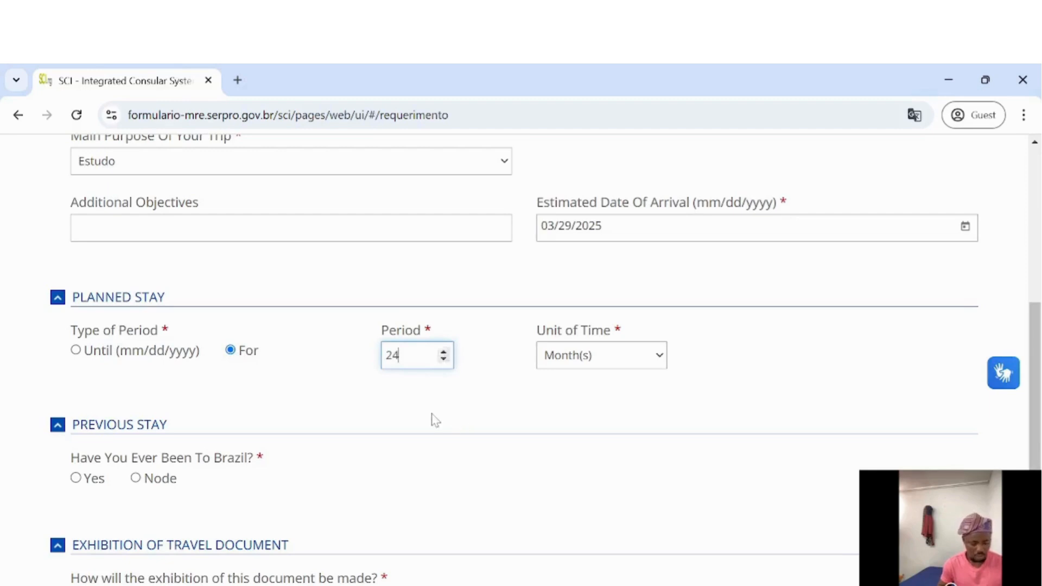
{"action": "scroll", "coordinate": [232, 430], "scroll_direction": "down", "scroll_amount": 2}
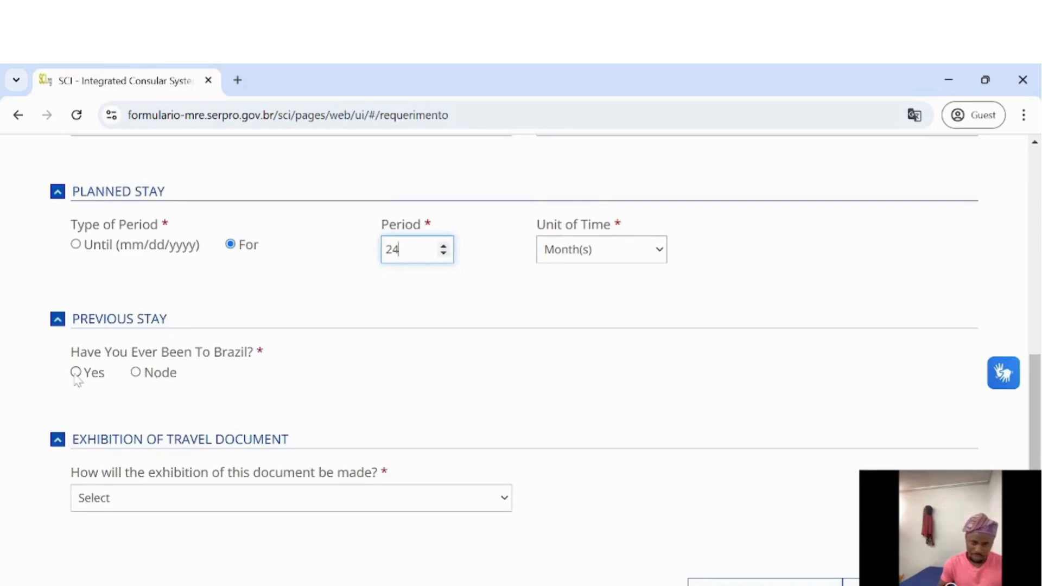
{"action": "left_click", "coordinate": [135, 372]}
Choose In Person document exhibition and advance to the Documents step
{"action": "scroll", "coordinate": [361, 364], "scroll_direction": "down", "scroll_amount": 1}
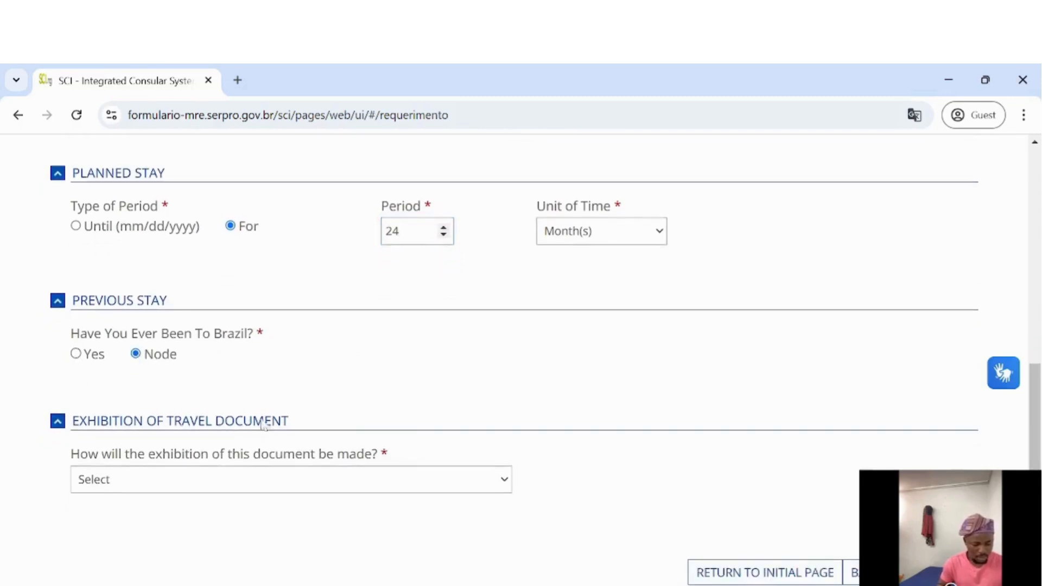
{"action": "left_click", "coordinate": [445, 484]}
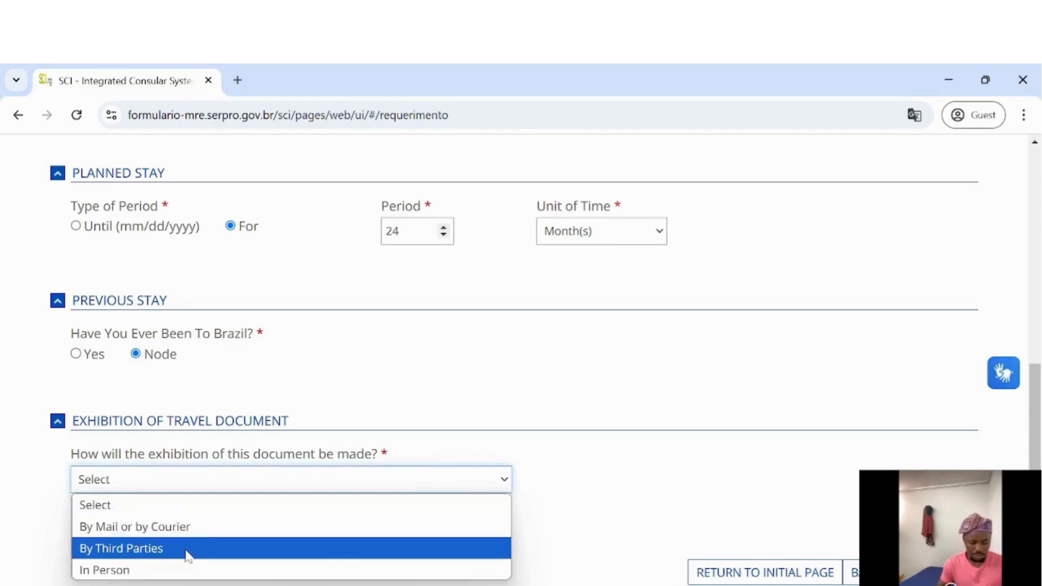
{"action": "left_click", "coordinate": [152, 571]}
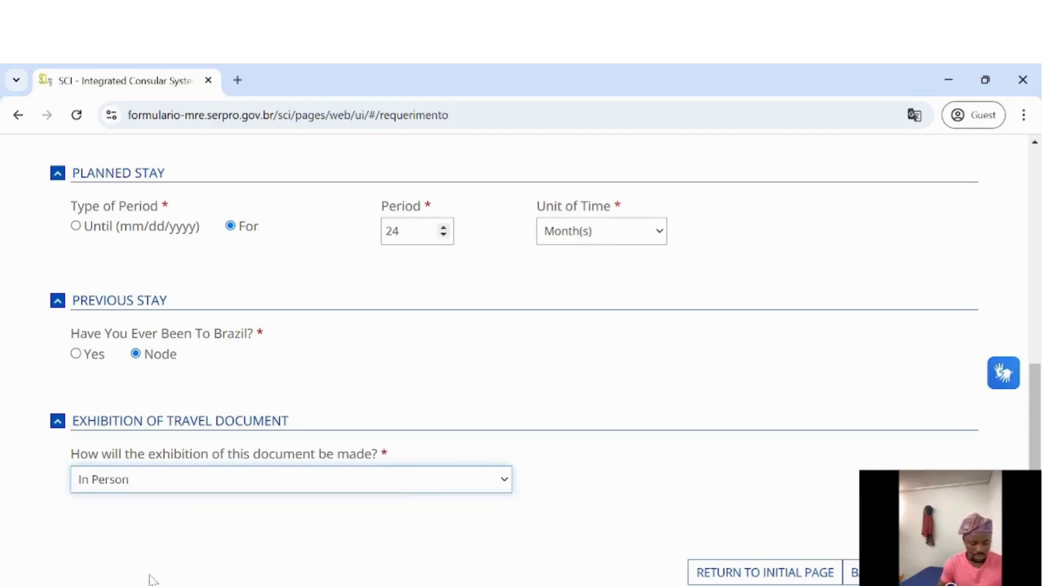
{"action": "left_click", "coordinate": [507, 482]}
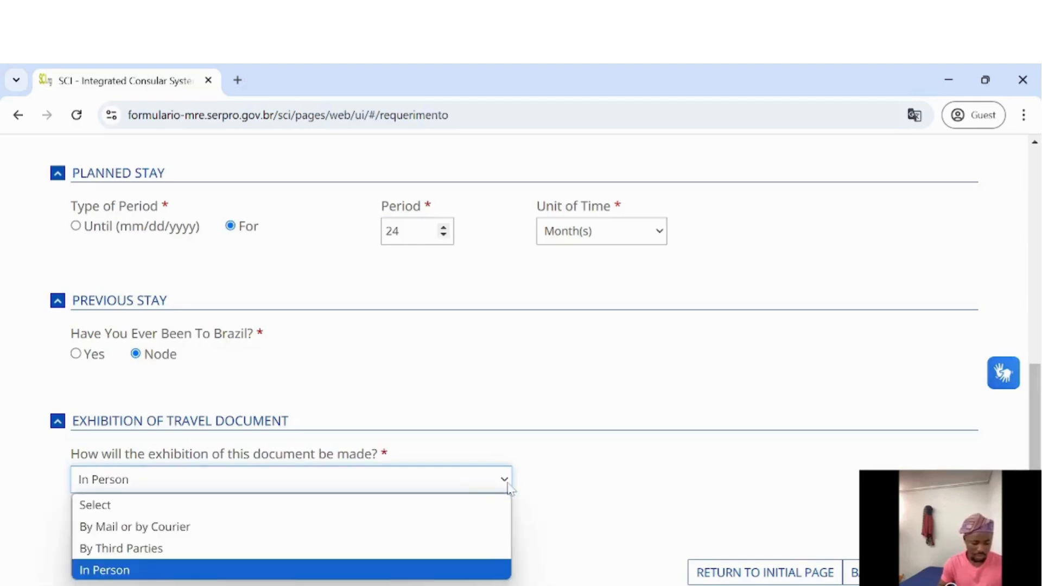
{"action": "left_click", "coordinate": [574, 494]}
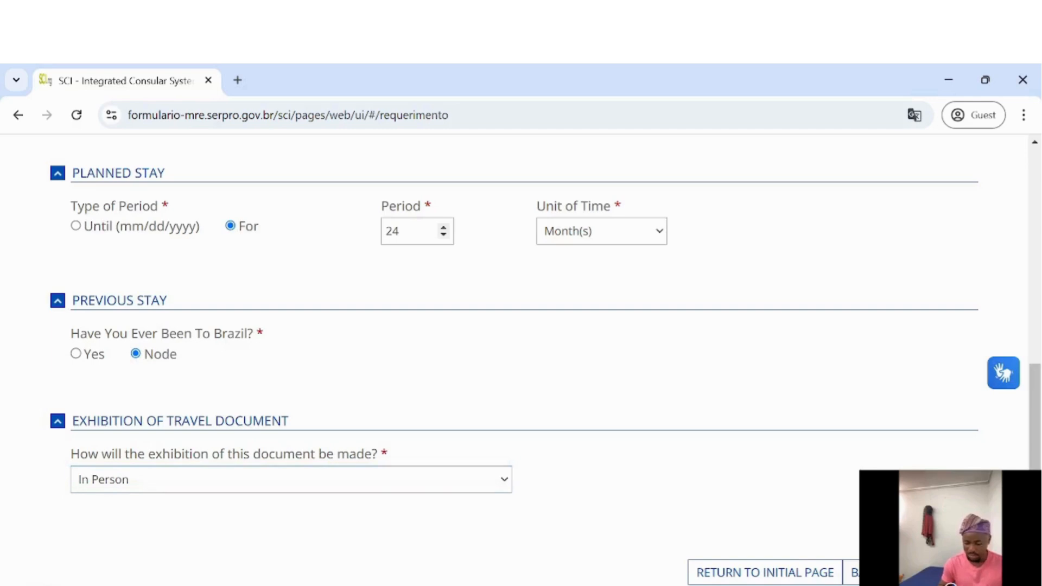
{"action": "left_click", "coordinate": [953, 572]}
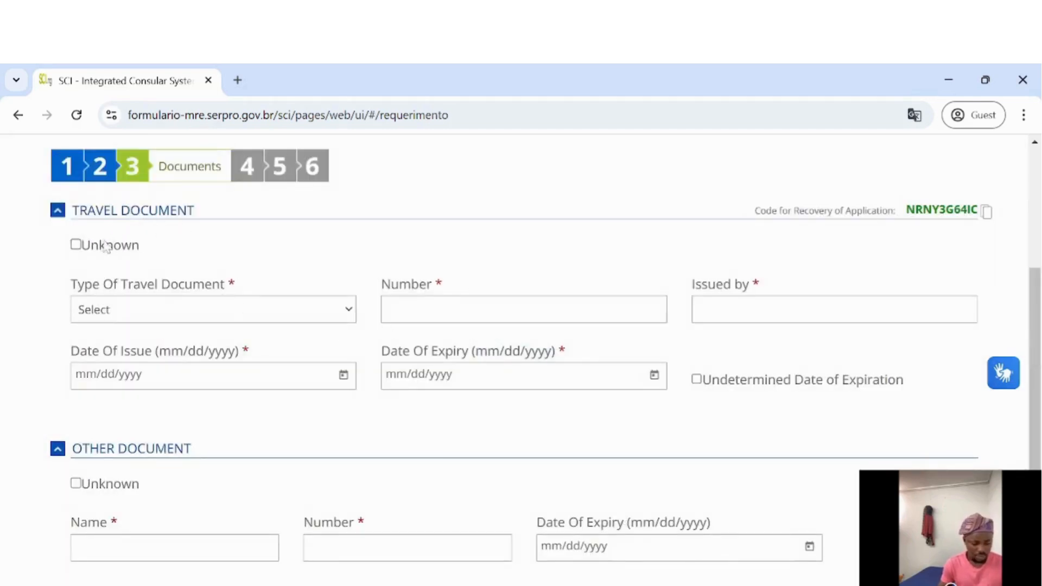
Choose Foreigner Passport as the travel document type and enter the passport number
{"action": "left_click", "coordinate": [165, 308]}
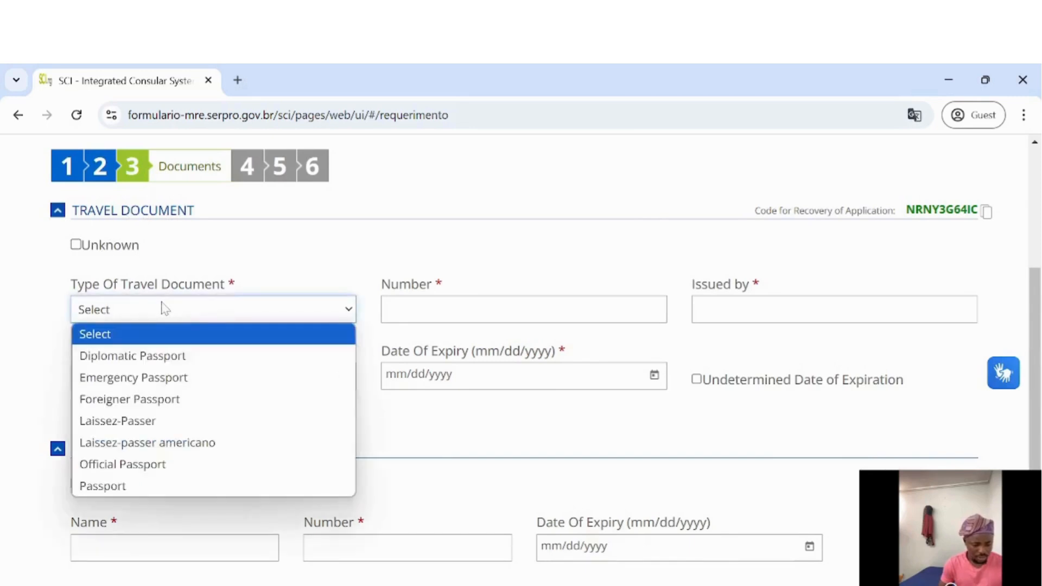
{"action": "left_click", "coordinate": [156, 401]}
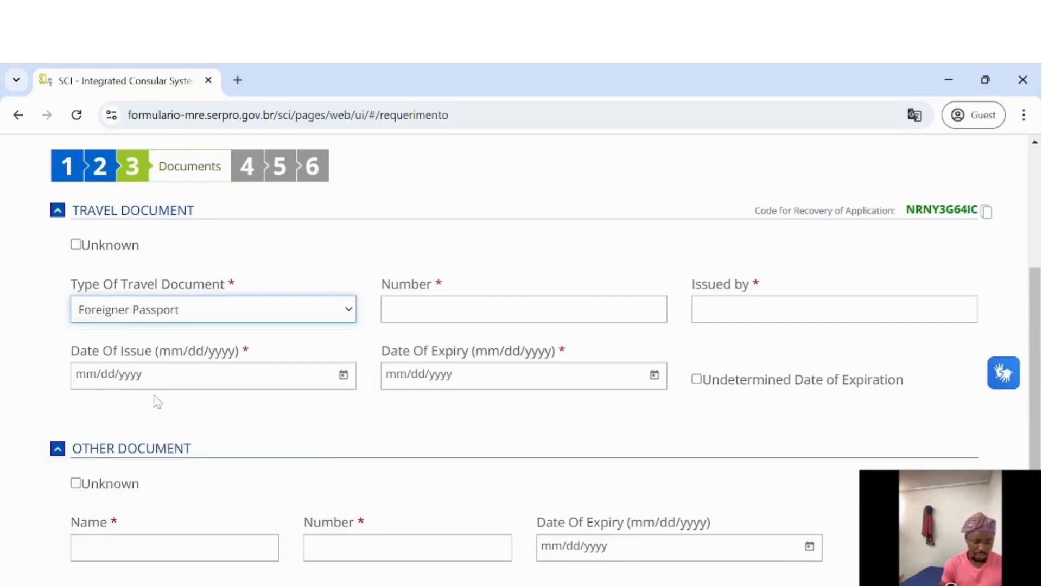
{"action": "left_click", "coordinate": [477, 304]}
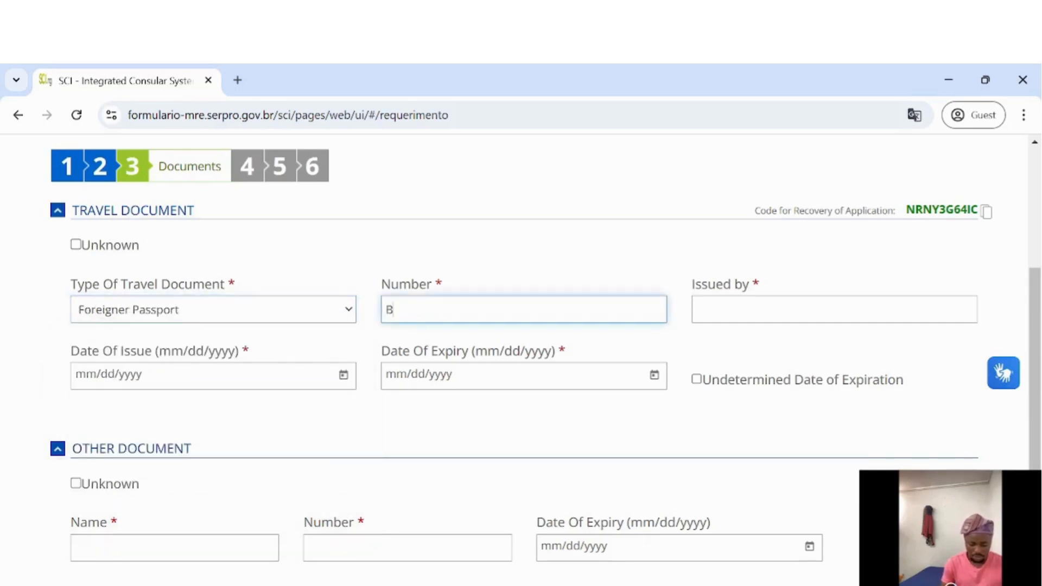
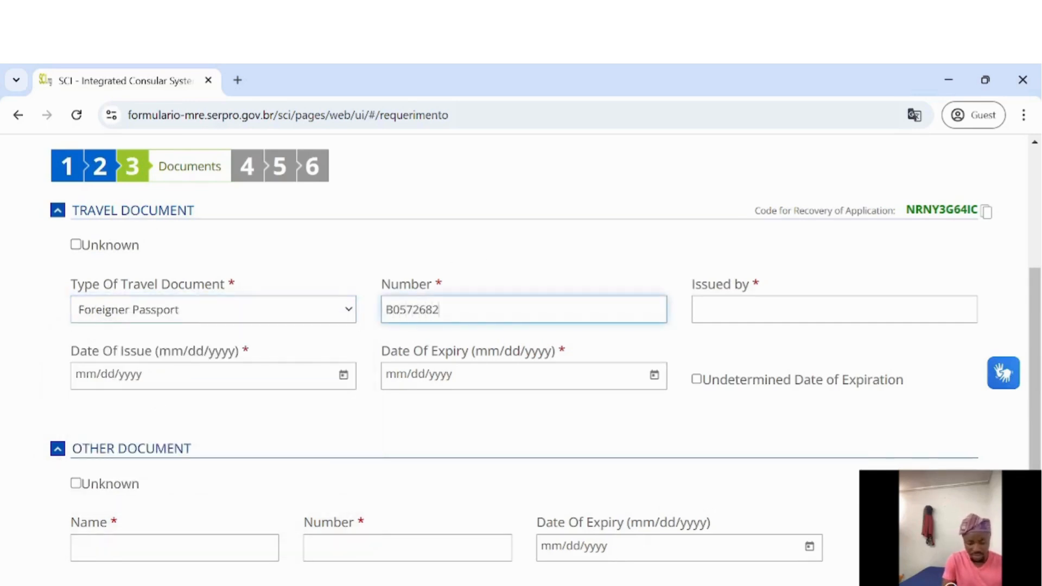
Enter Nigeria Immigration as the passport's issuing authority
{"action": "left_click", "coordinate": [760, 309]}
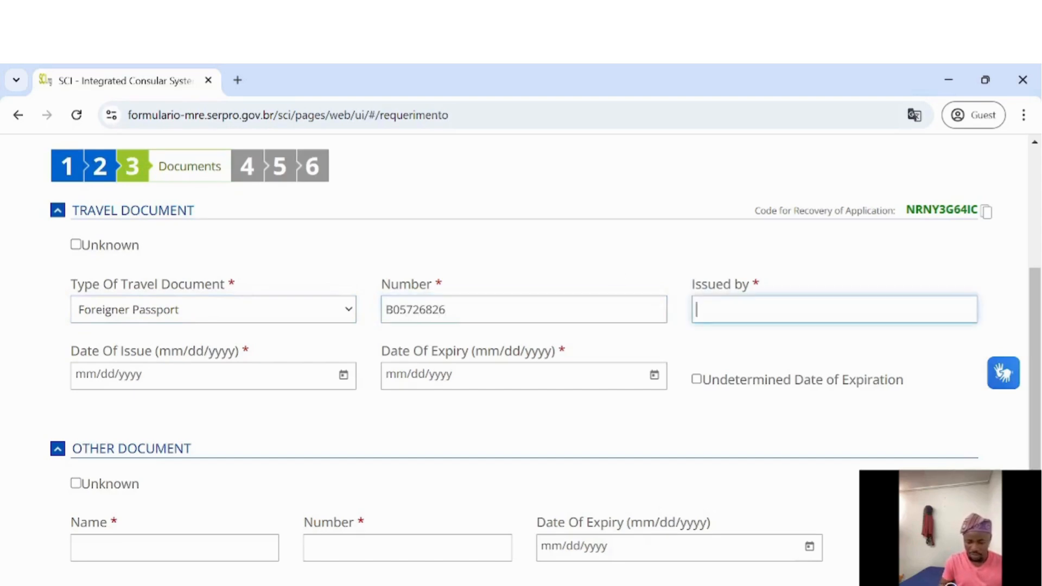
{"action": "type", "text": "Ni"}
{"action": "key", "text": "BackSpace"}
{"action": "key", "text": "BackSpace"}
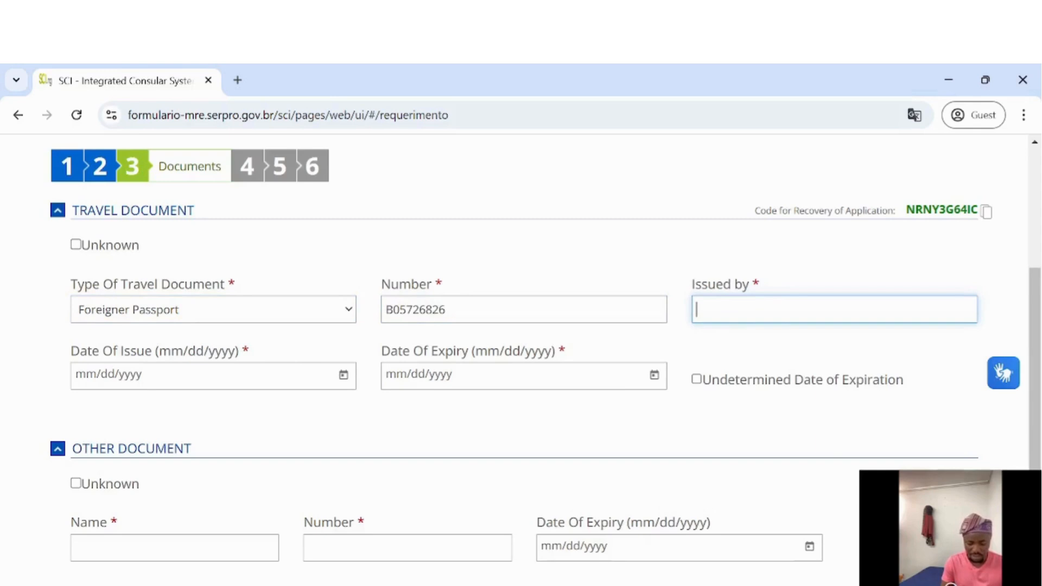
{"action": "type", "text": "Nige"}
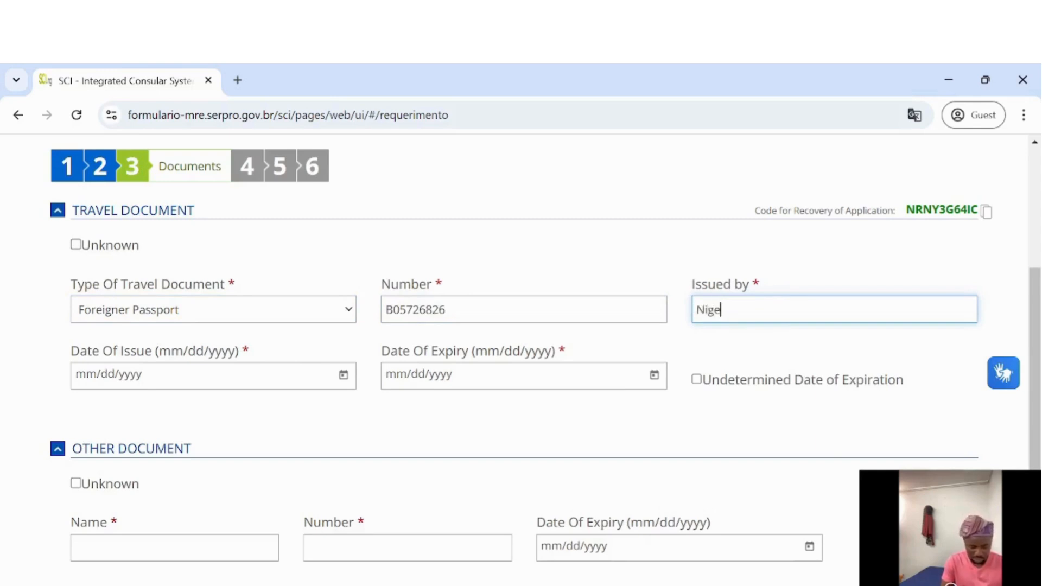
{"action": "type", "text": "ria Immi"}
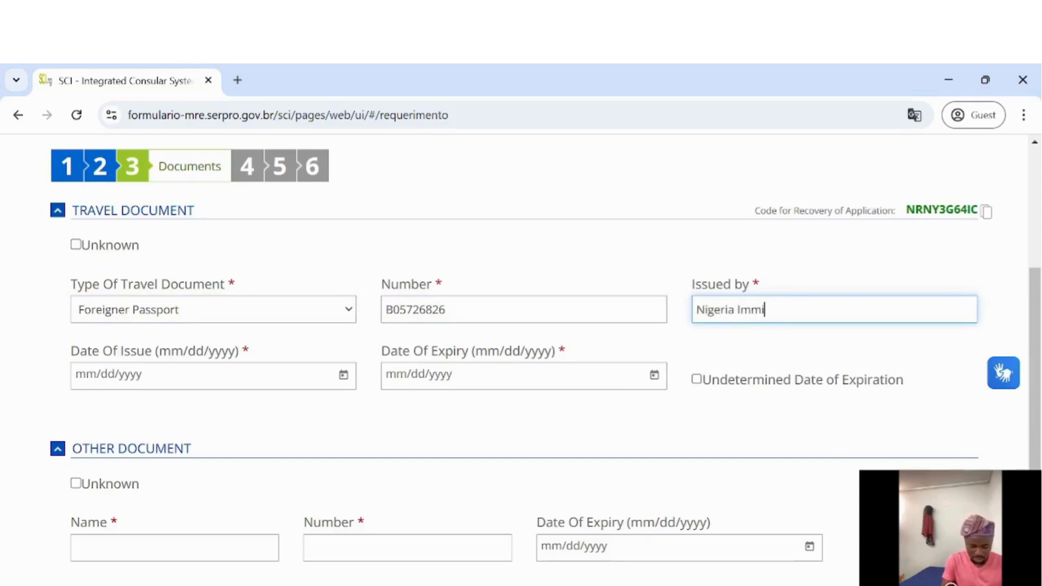
{"action": "type", "text": "gration"}
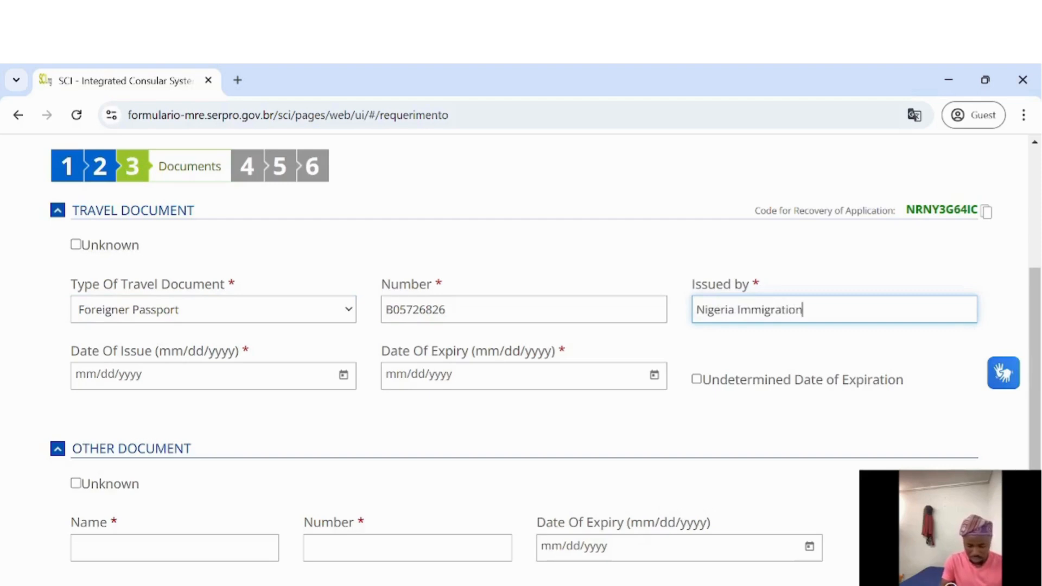
Pick 2024, February, day 13 as the passport's Date Of Issue
{"action": "left_click", "coordinate": [343, 376]}
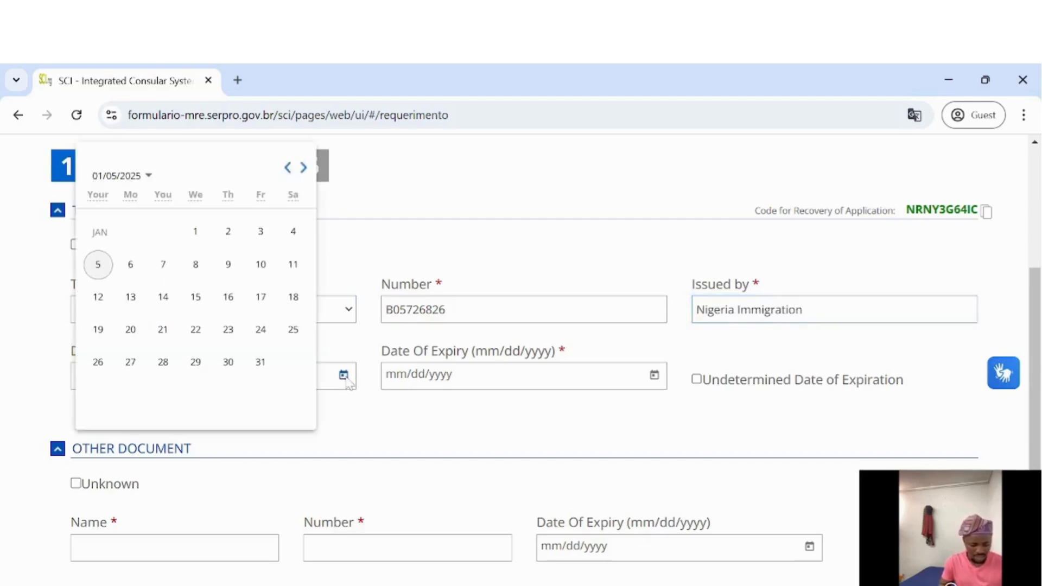
{"action": "left_click", "coordinate": [286, 169]}
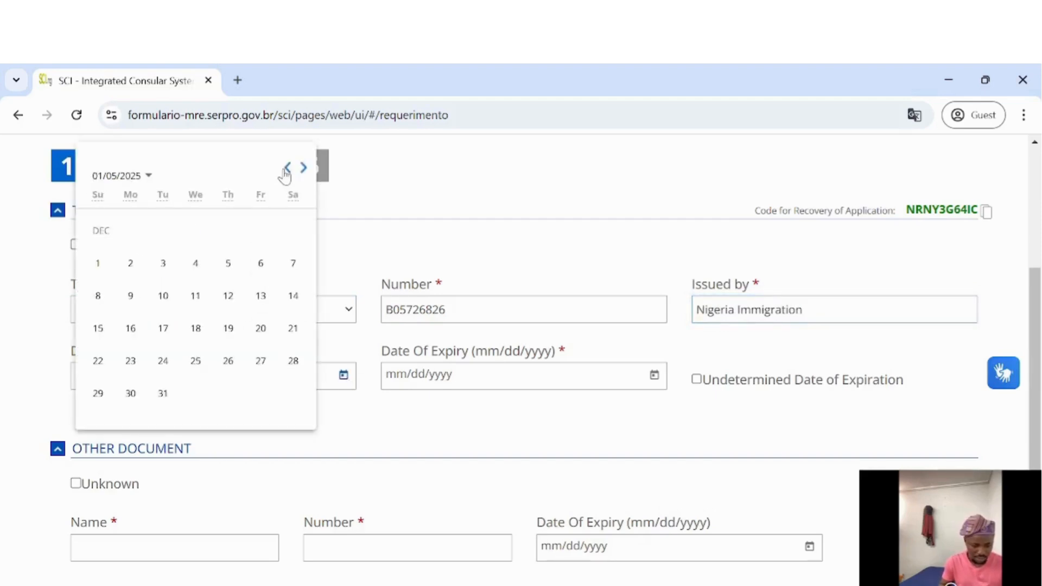
{"action": "left_click", "coordinate": [143, 176]}
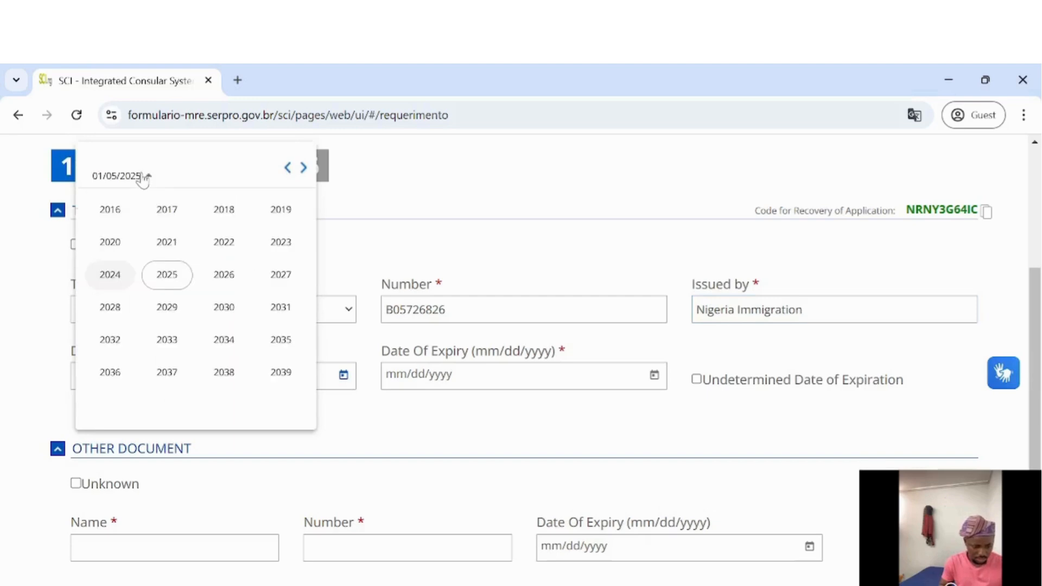
{"action": "left_click", "coordinate": [115, 276]}
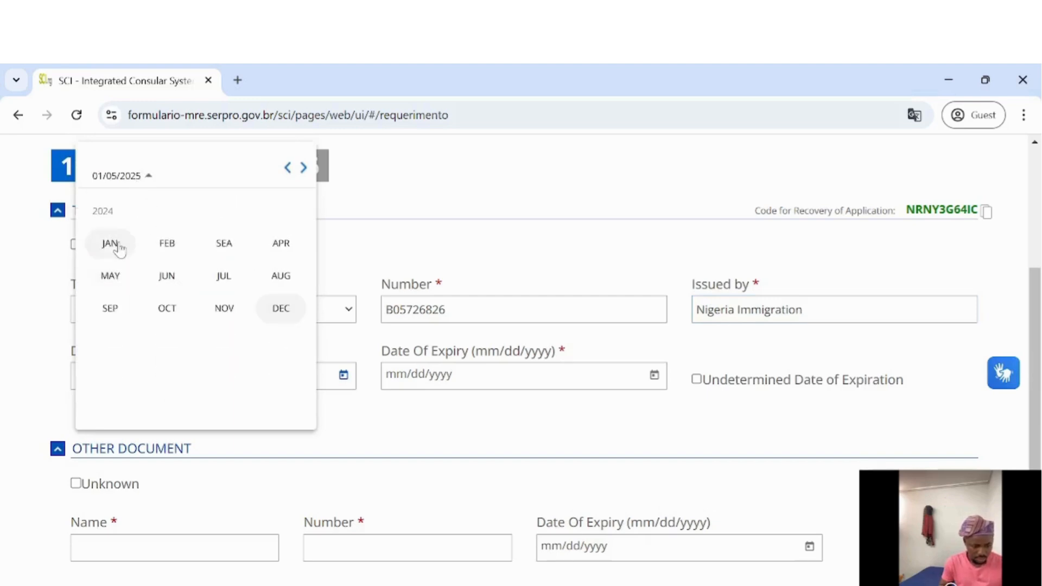
{"action": "left_click", "coordinate": [166, 245]}
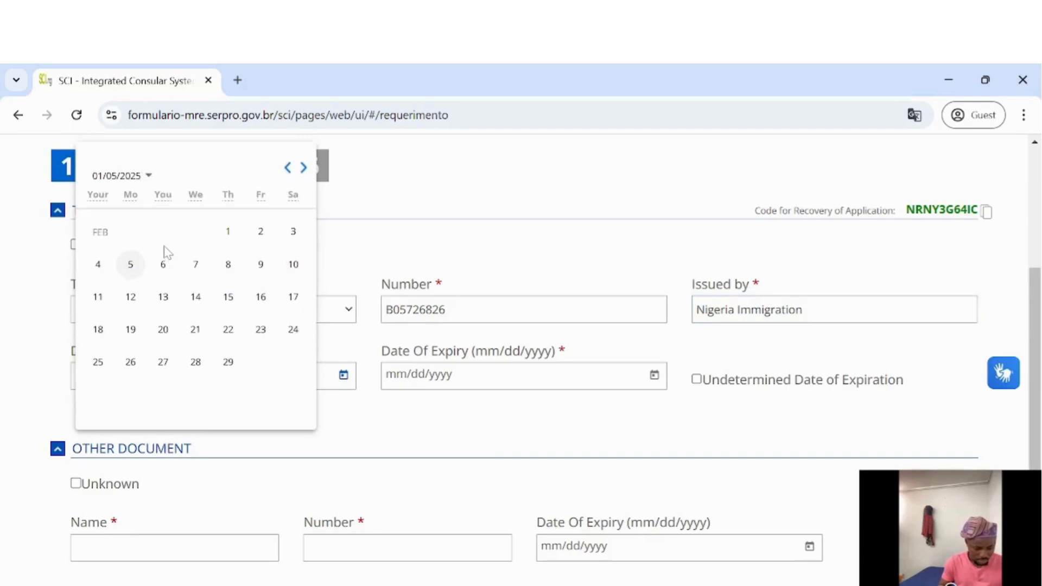
{"action": "left_click", "coordinate": [167, 302]}
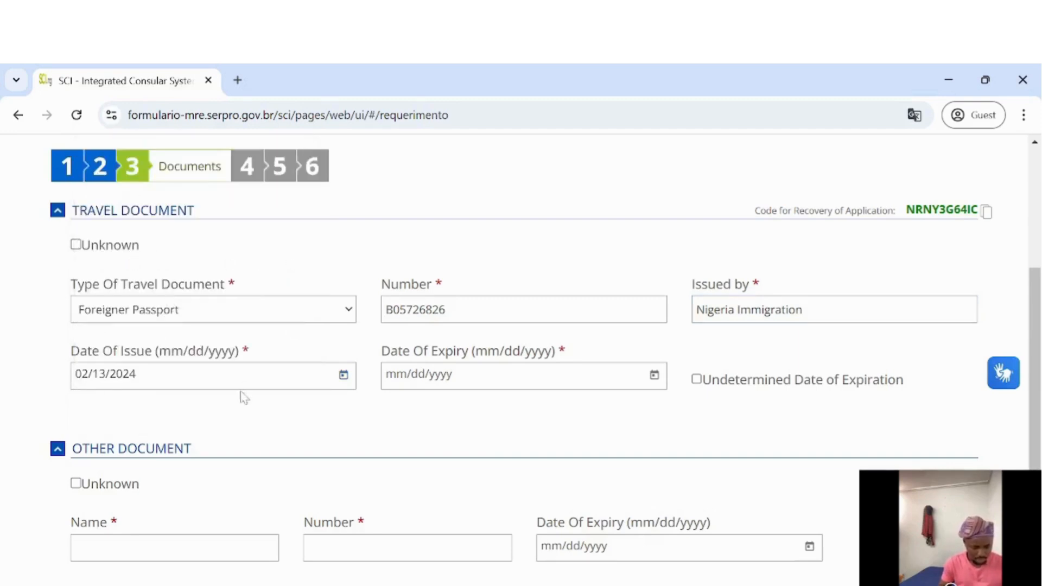
{"action": "left_click", "coordinate": [654, 375]}
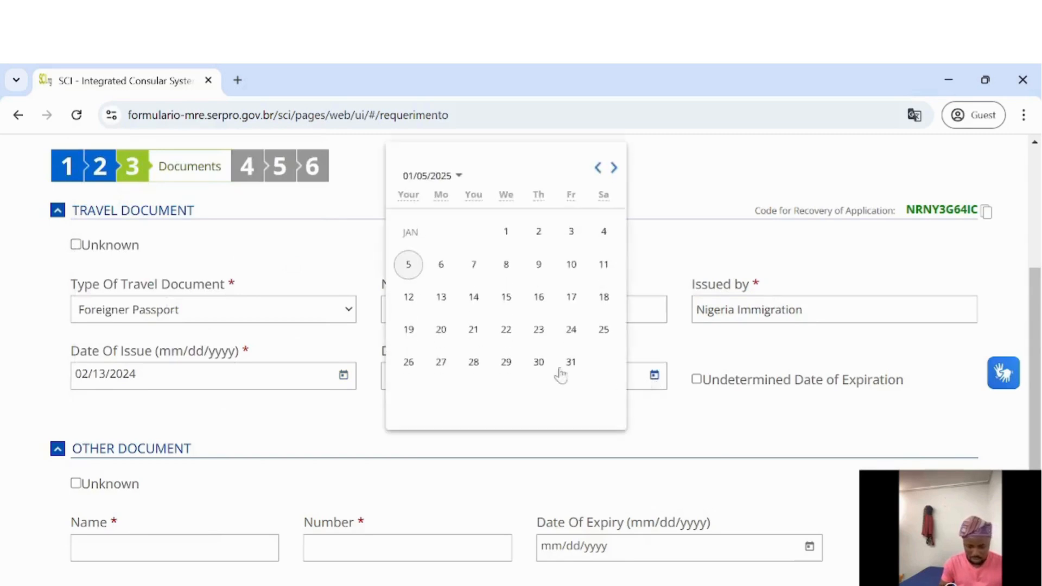
Correct the passport's Date Of Expiry to February 12, 2029
{"action": "left_click", "coordinate": [409, 303]}
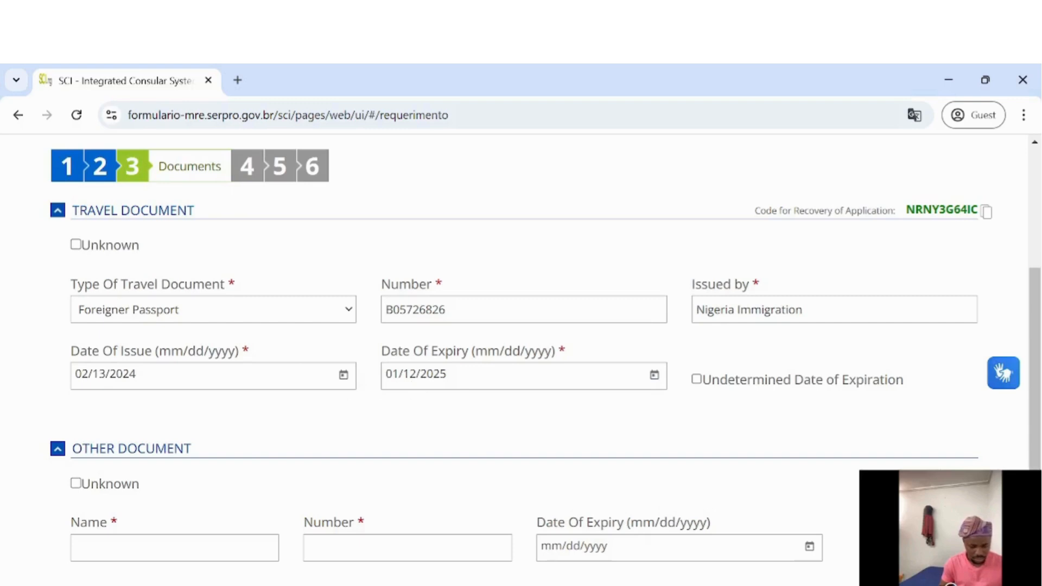
{"action": "left_click", "coordinate": [655, 375]}
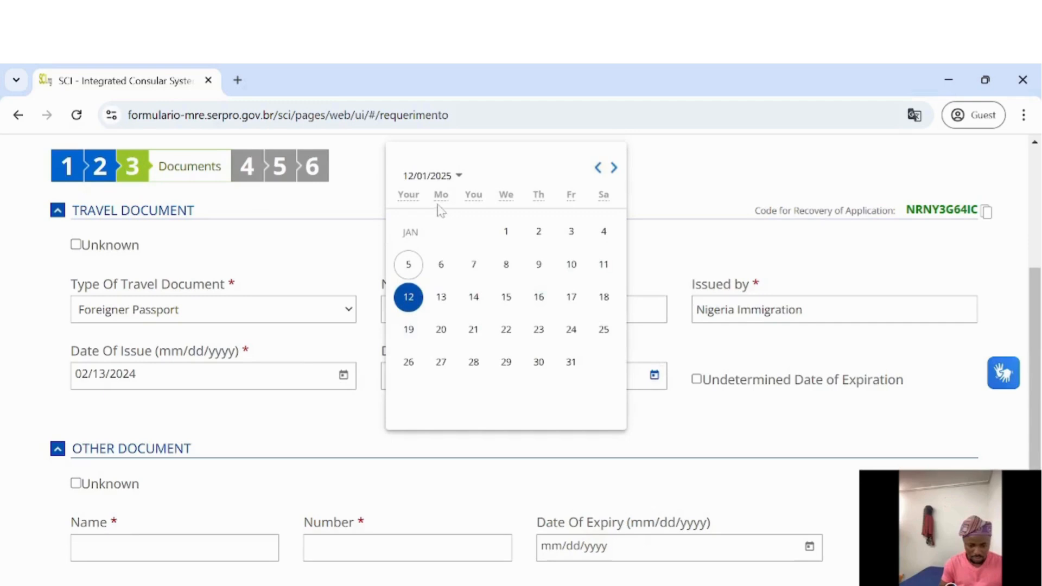
{"action": "left_click", "coordinate": [458, 178]}
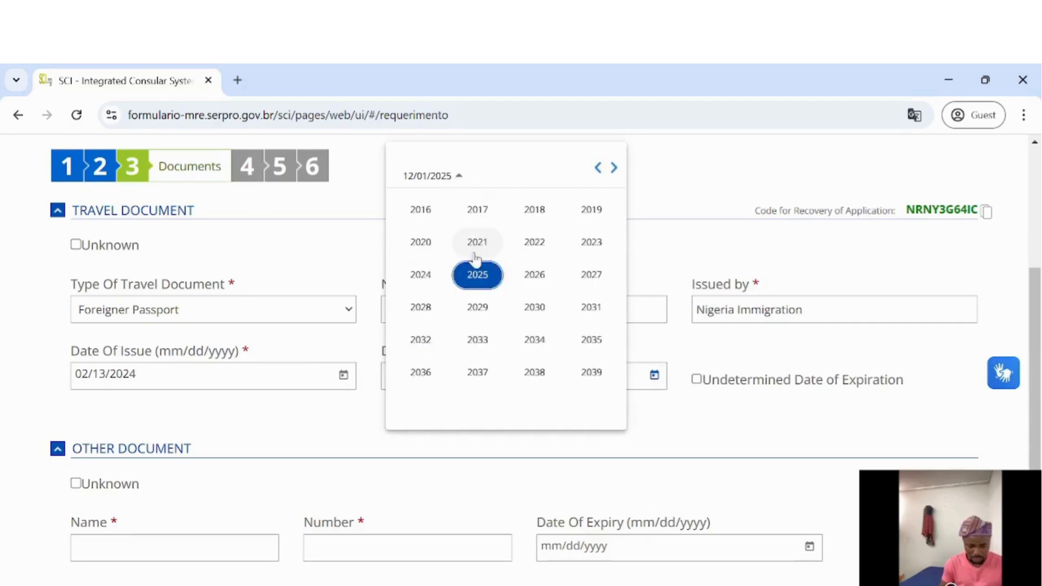
{"action": "left_click", "coordinate": [485, 307]}
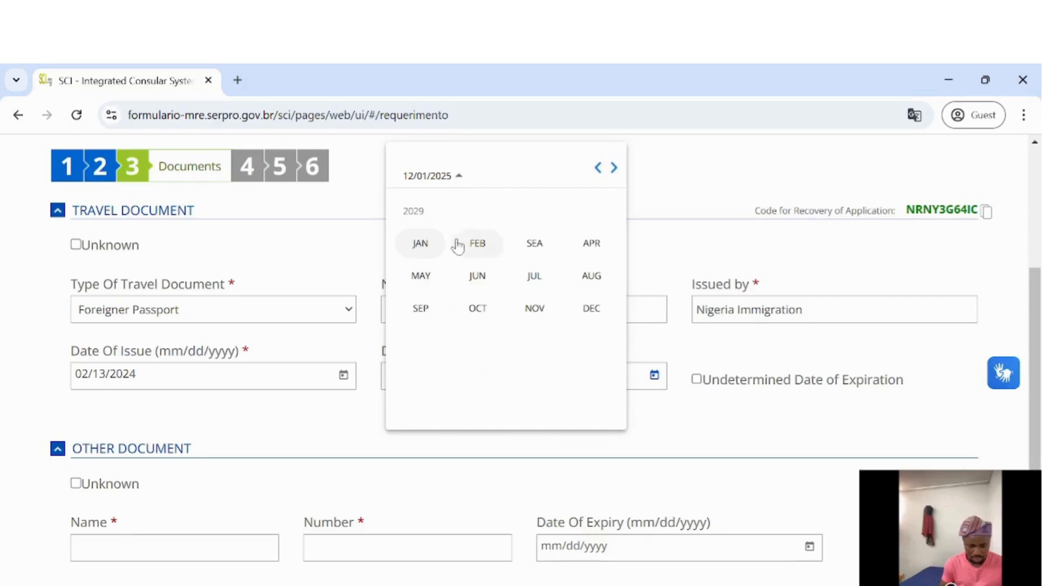
{"action": "left_click", "coordinate": [477, 251]}
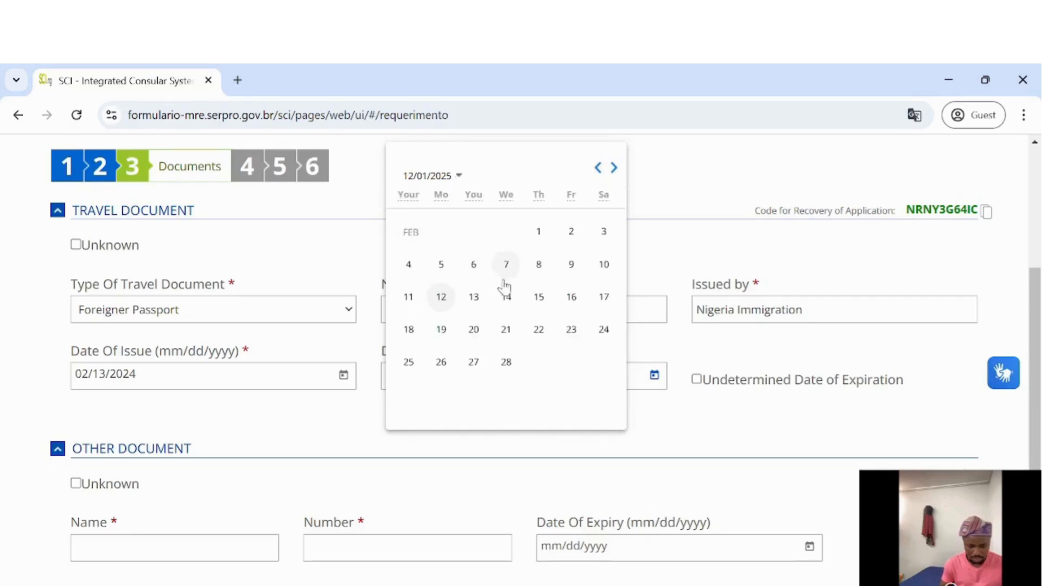
{"action": "left_click", "coordinate": [442, 297]}
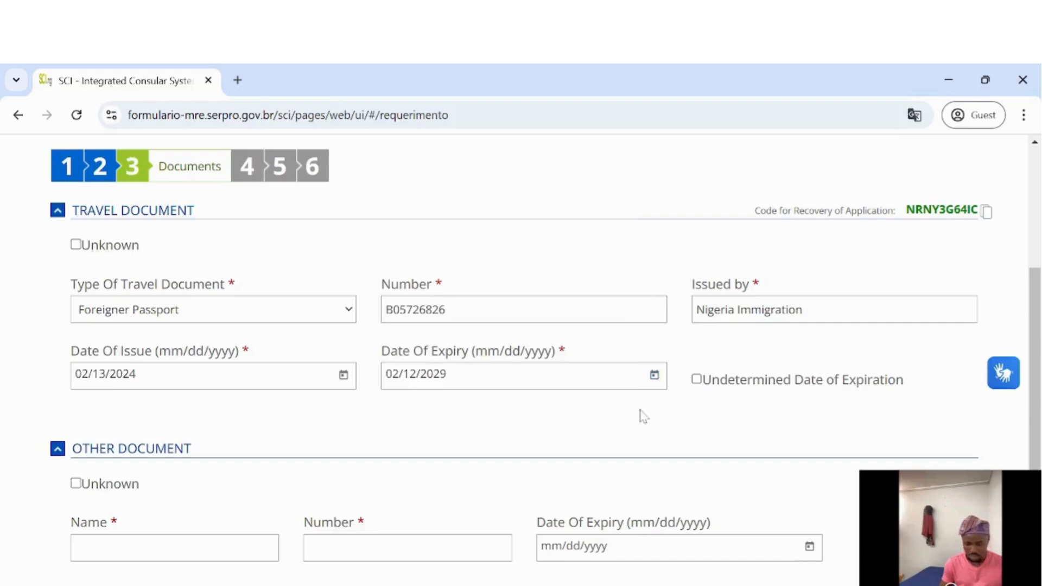
Mark Other Document and CPF Number as Unknown and advance to Professional Data
{"action": "scroll", "coordinate": [703, 425], "scroll_direction": "down", "scroll_amount": 2}
{"action": "scroll", "coordinate": [703, 424], "scroll_direction": "down", "scroll_amount": 1}
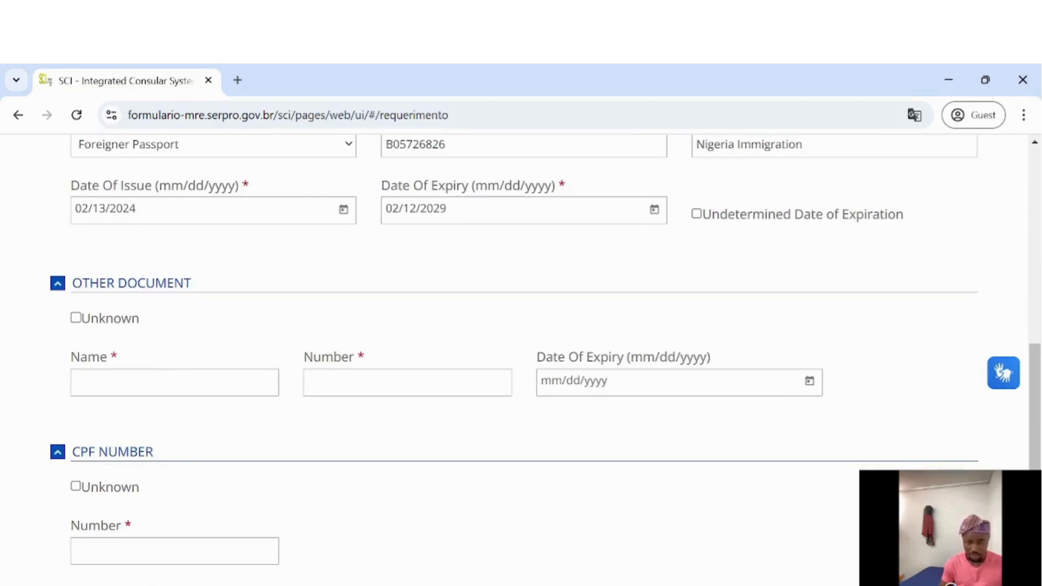
{"action": "left_click", "coordinate": [75, 319]}
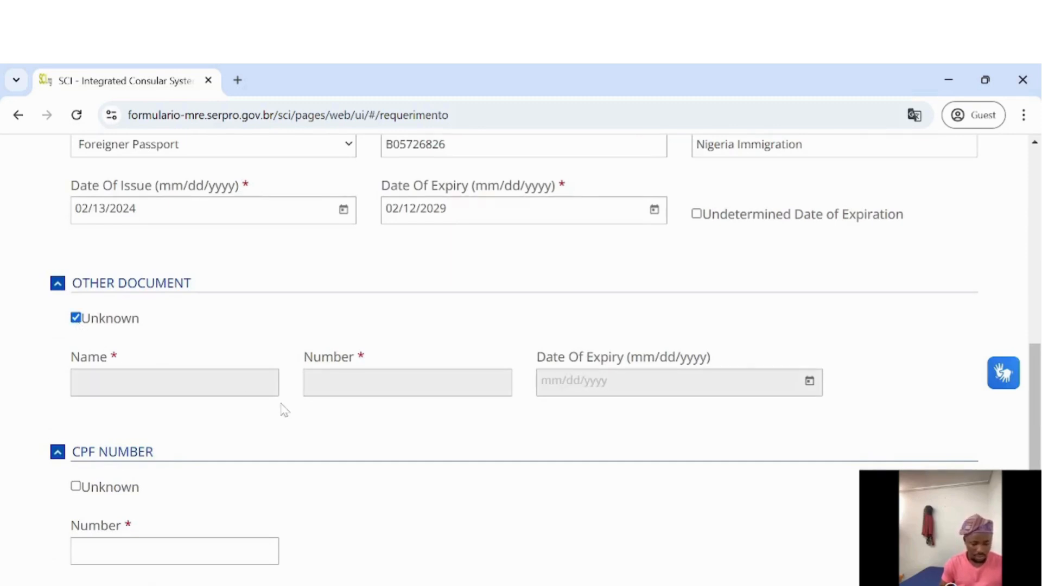
{"action": "scroll", "coordinate": [282, 409], "scroll_direction": "down", "scroll_amount": 1}
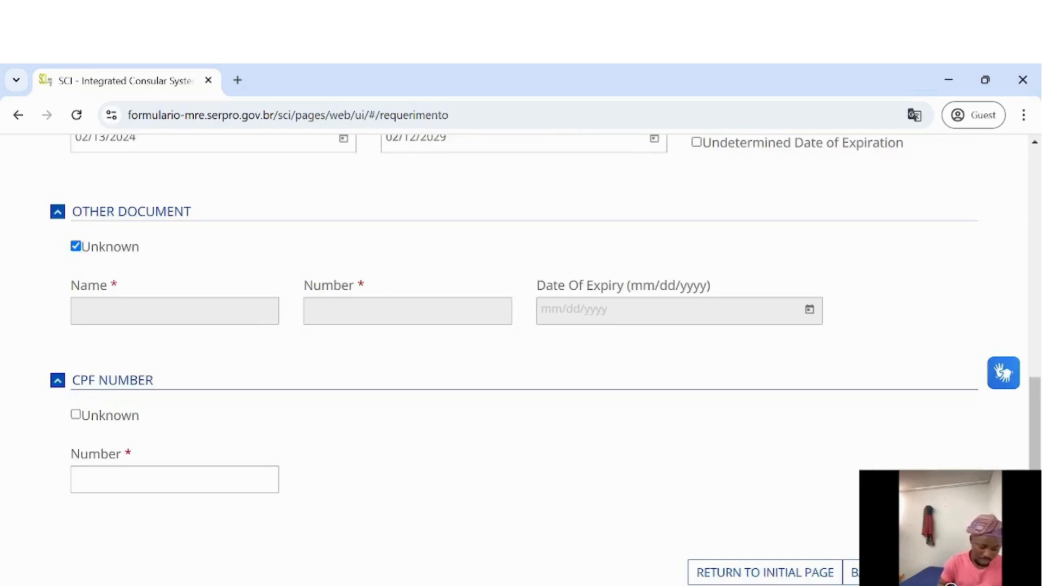
{"action": "left_click", "coordinate": [76, 415]}
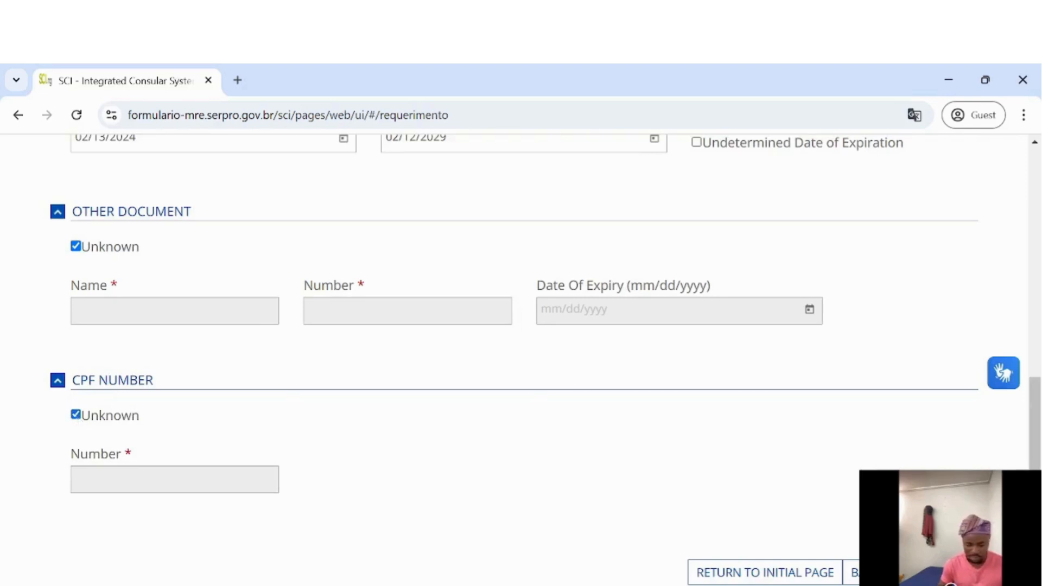
{"action": "left_click", "coordinate": [953, 572]}
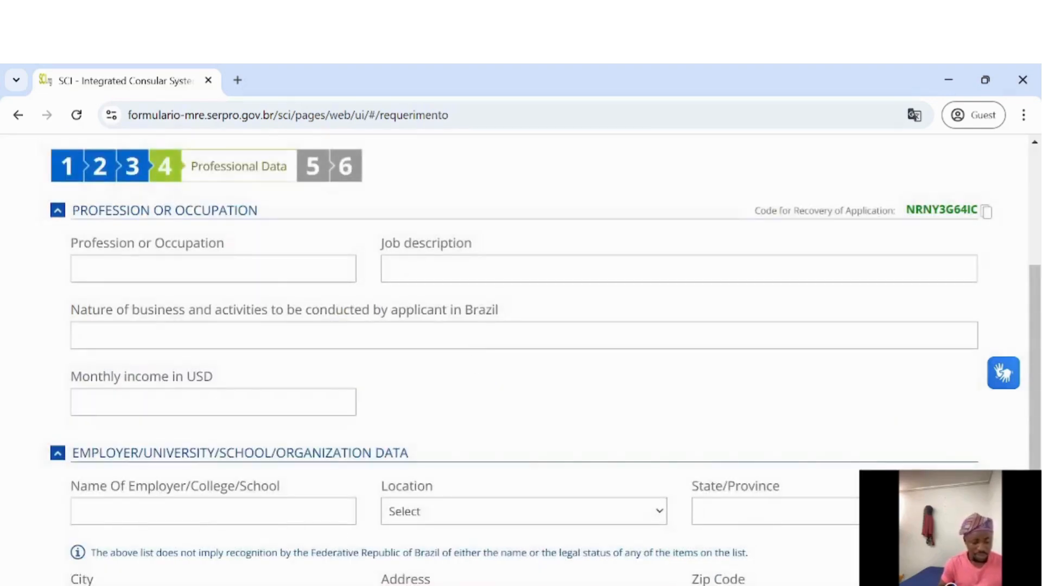
Enter Student as the occupation and 1,000 as the monthly income in USD
{"action": "type", "text": "Stu"}
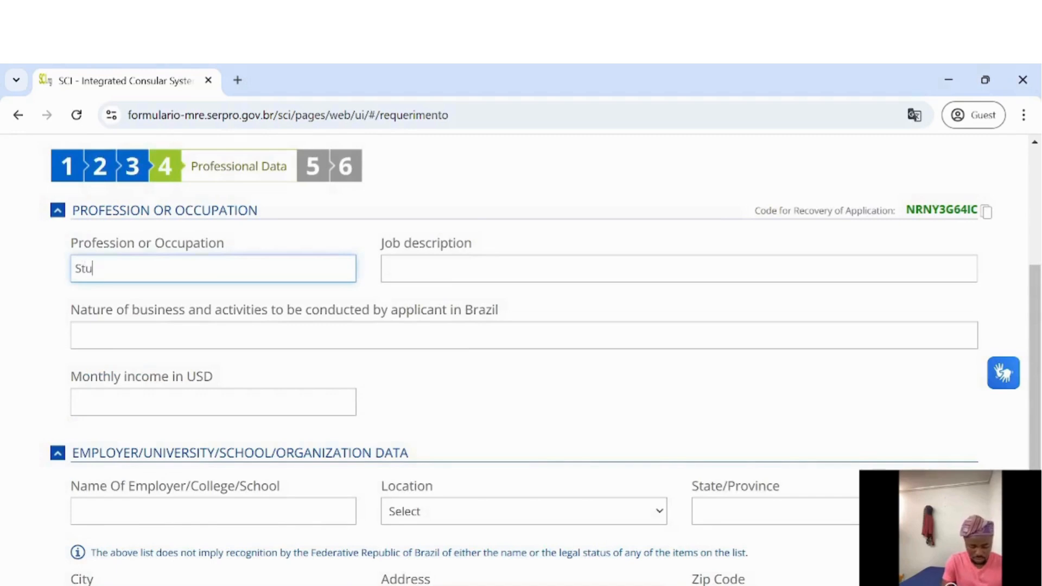
{"action": "type", "text": "dent"}
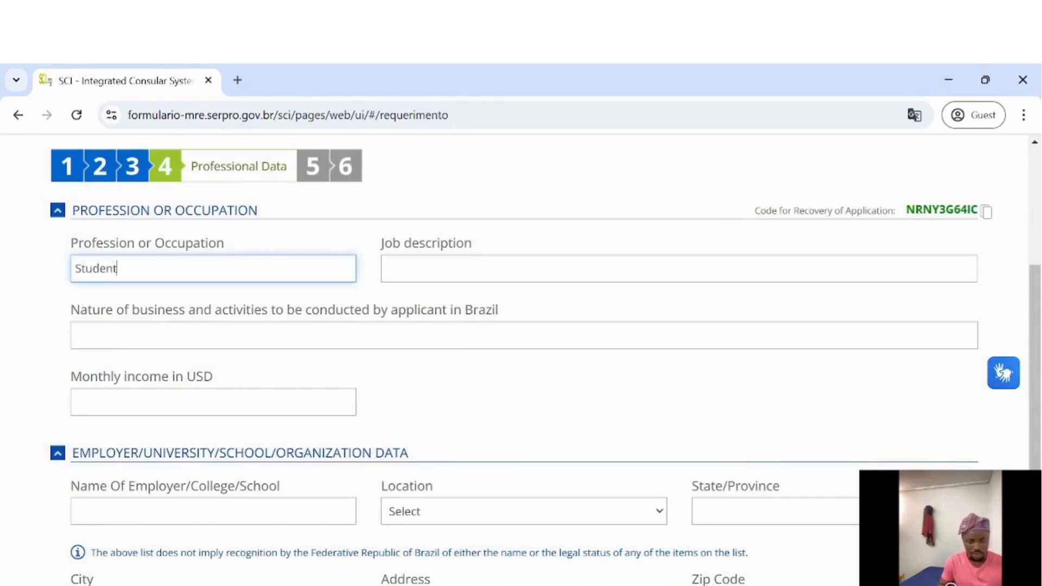
{"action": "left_click", "coordinate": [387, 269]}
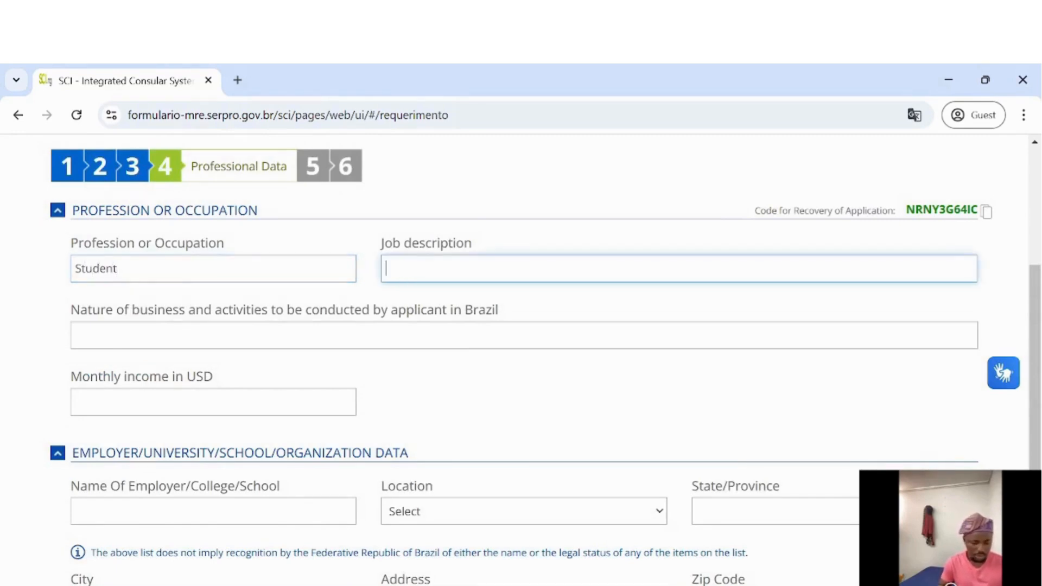
{"action": "scroll", "coordinate": [191, 338], "scroll_direction": "down", "scroll_amount": 1}
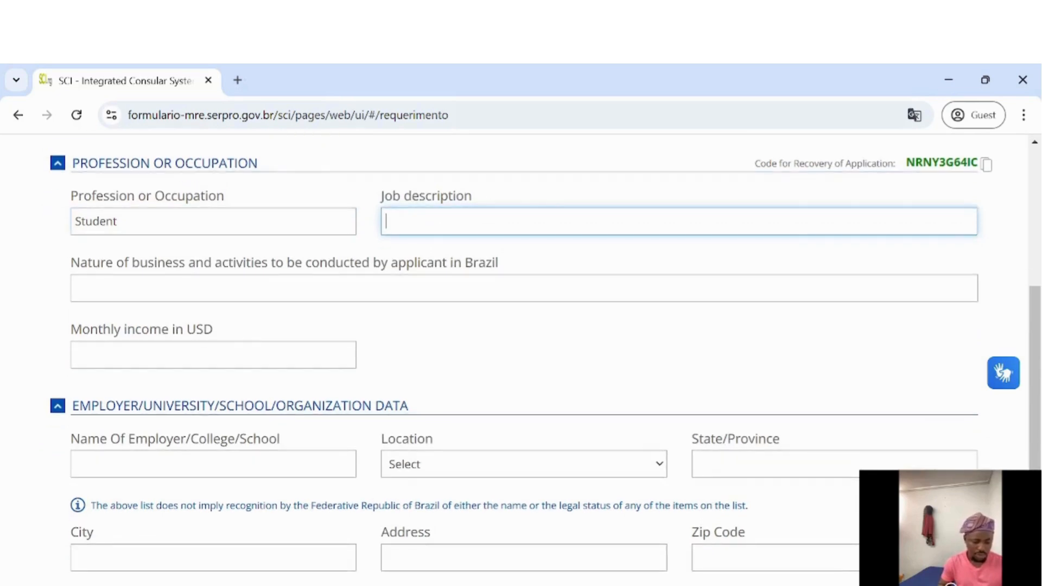
{"action": "scroll", "coordinate": [521, 358], "scroll_direction": "down", "scroll_amount": 3}
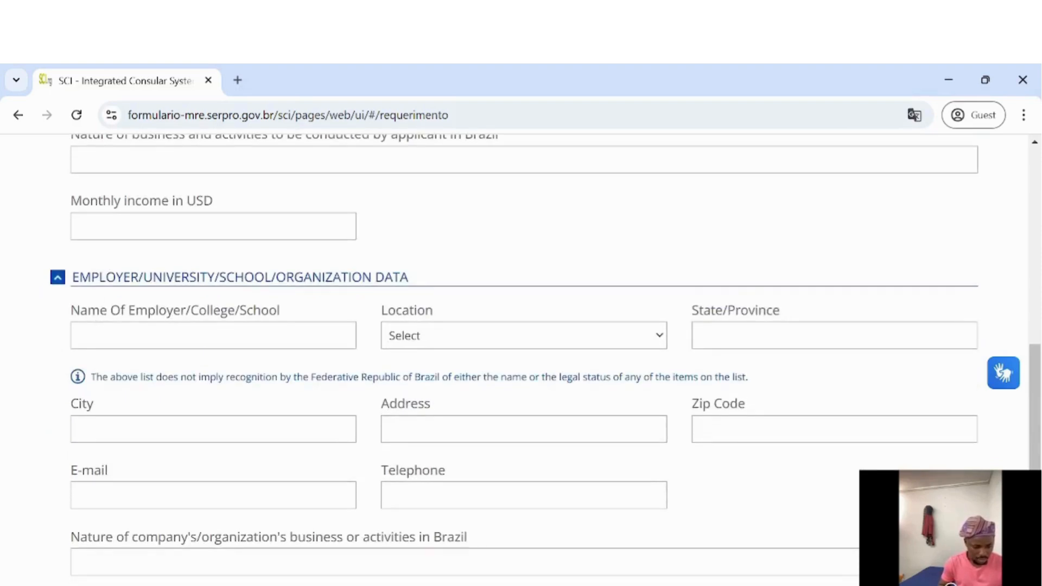
{"action": "left_click", "coordinate": [213, 226]}
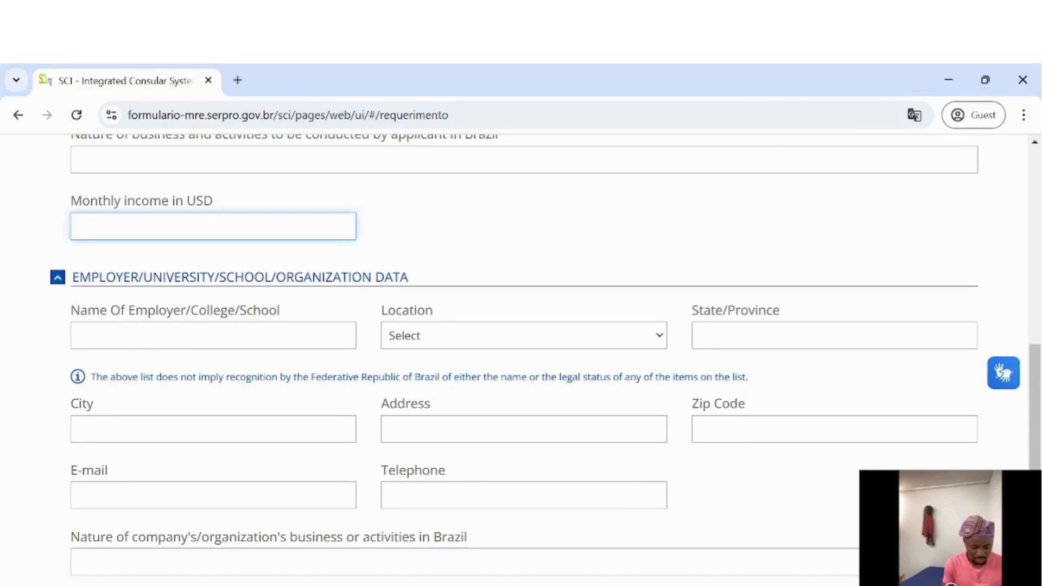
{"action": "type", "text": "1,000"}
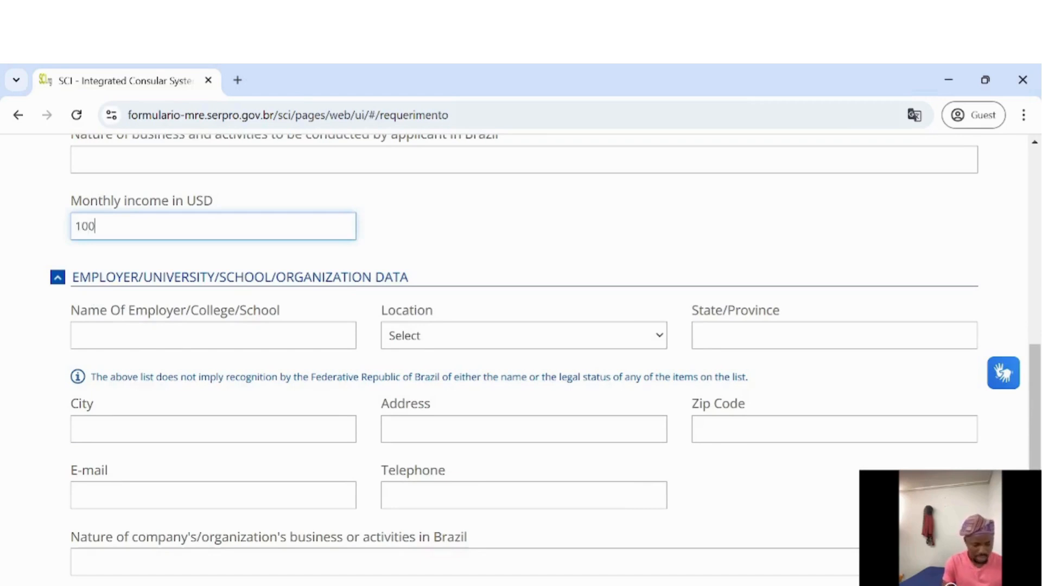
{"action": "scroll", "coordinate": [220, 190], "scroll_direction": "down", "scroll_amount": 1}
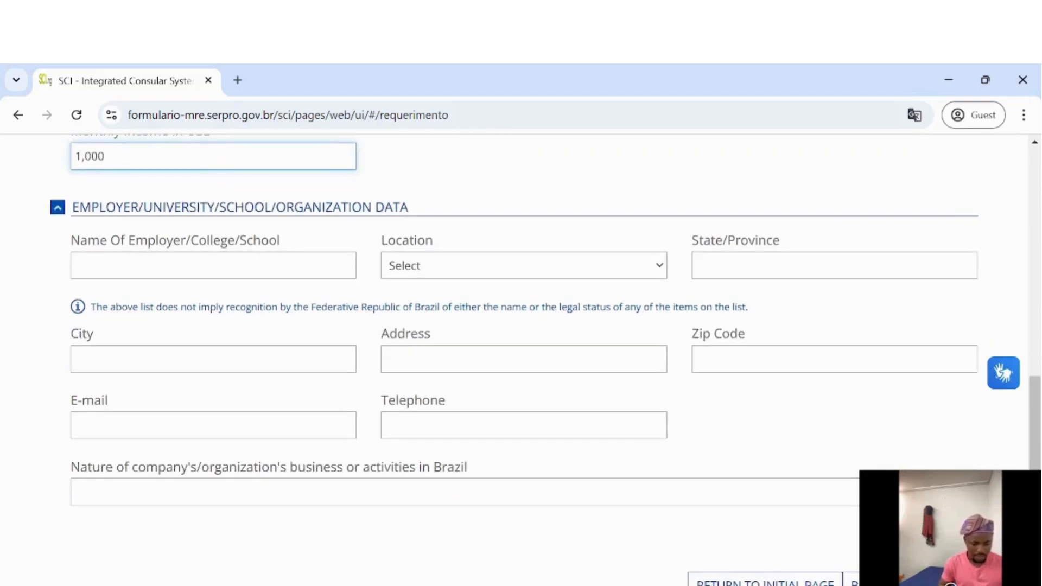
{"action": "left_click", "coordinate": [129, 259]}
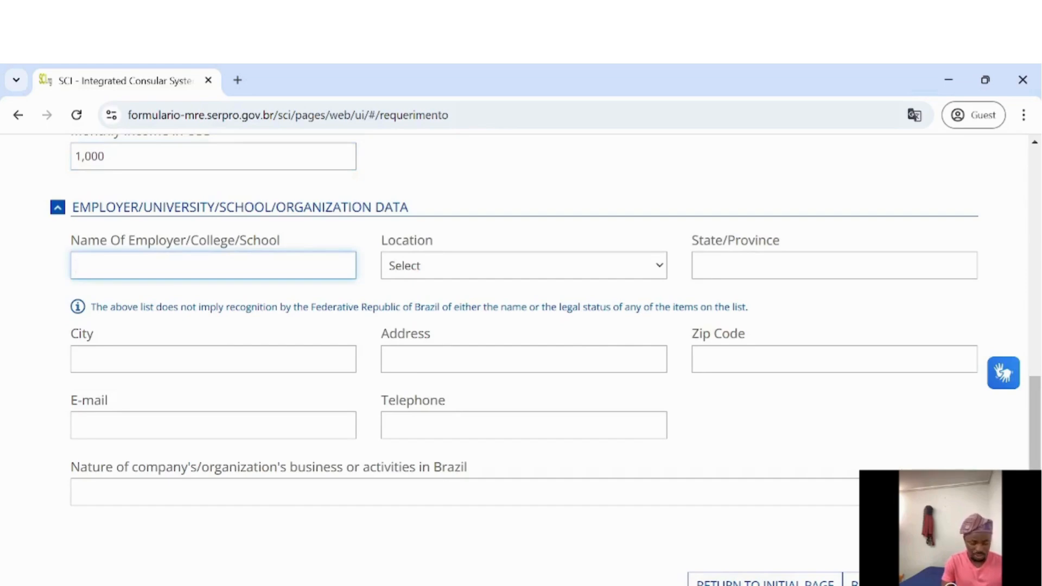
Enter Federal University of Sao Paulo as the employer, located in Brazil
{"action": "type", "text": "Federal "}
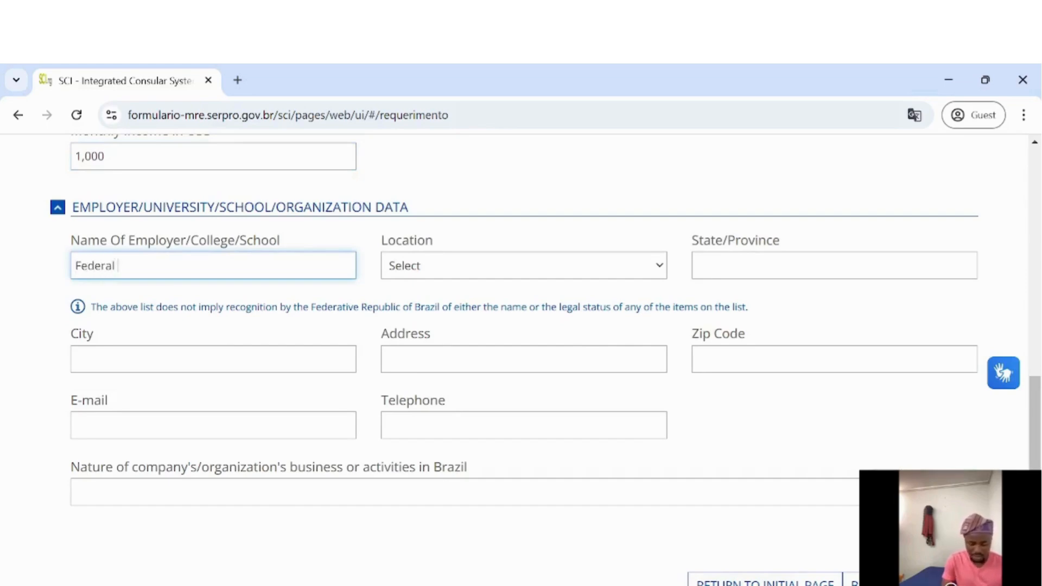
{"action": "type", "text": "University"}
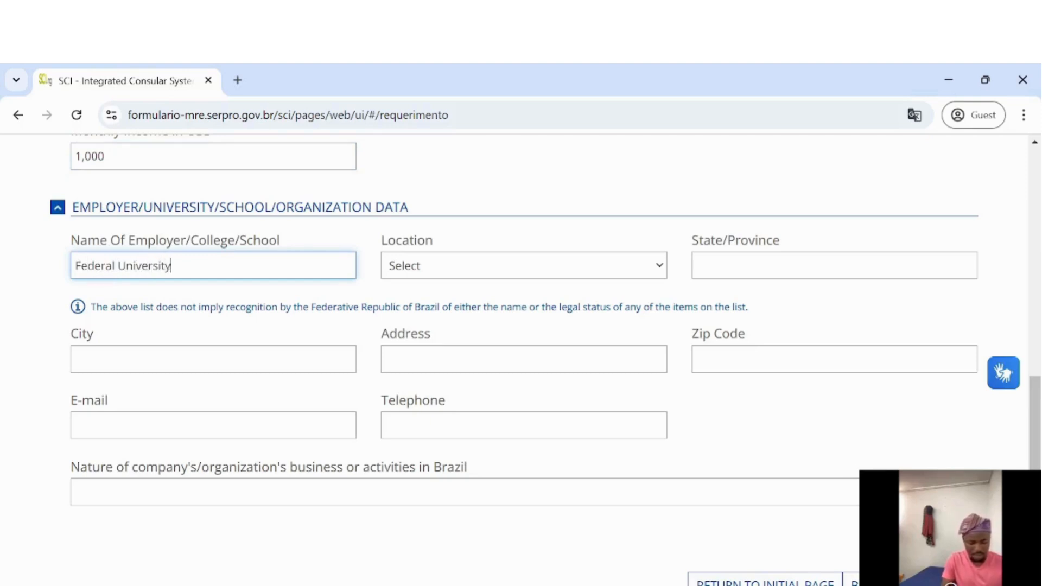
{"action": "type", "text": " of Sao "}
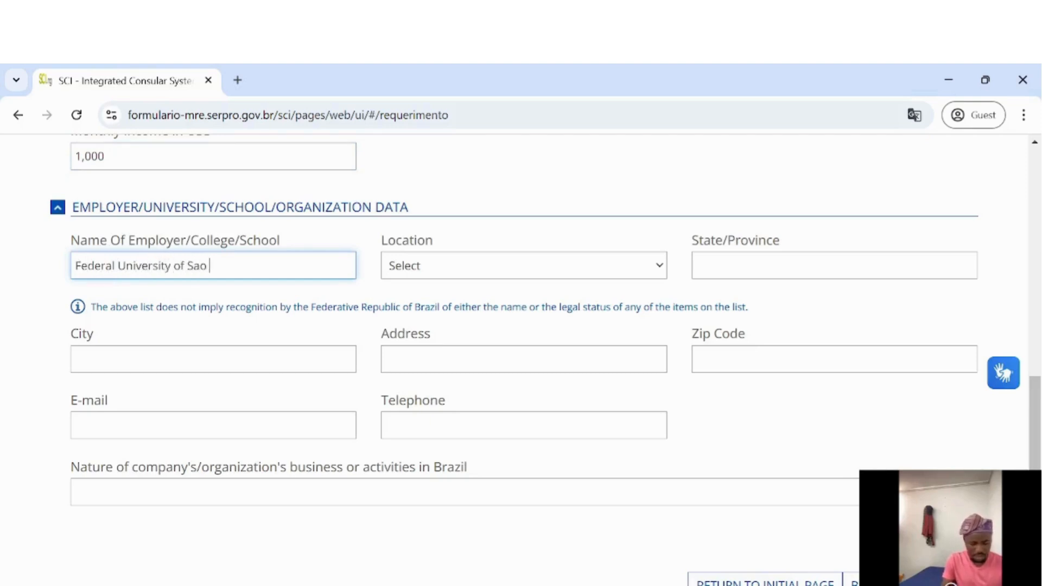
{"action": "type", "text": "Paulo"}
{"action": "left_click", "coordinate": [476, 265]}
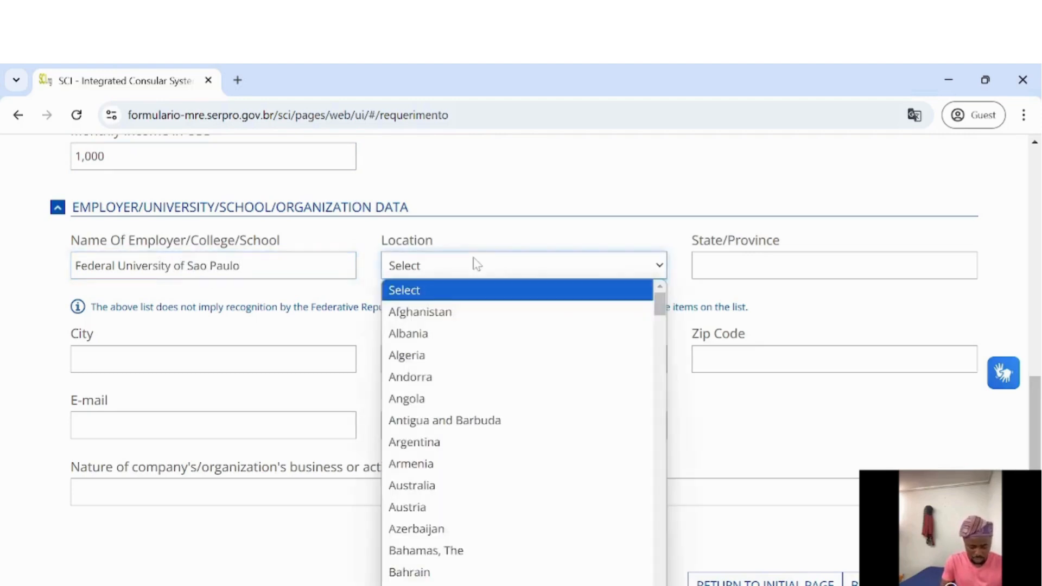
{"action": "key", "text": "b"}
{"action": "key", "text": "b"}
{"action": "key", "text": "b"}
{"action": "key", "text": "b"}
{"action": "key", "text": "b"}
{"action": "key", "text": "b"}
{"action": "key", "text": "b"}
{"action": "key", "text": "b"}
{"action": "key", "text": "b"}
{"action": "key", "text": "b"}
{"action": "key", "text": "b"}
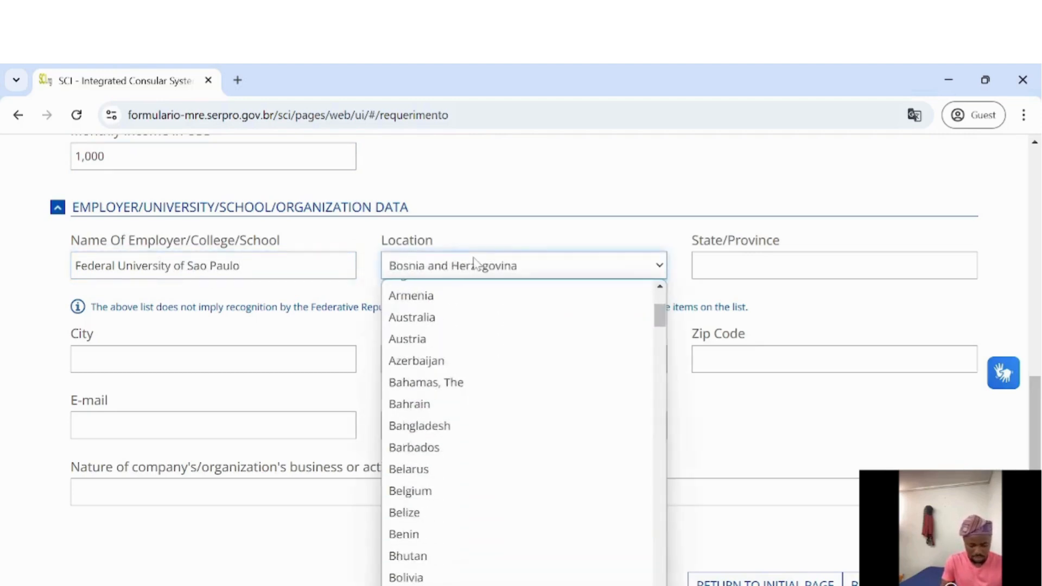
{"action": "key", "text": "b"}
{"action": "key", "text": "b"}
{"action": "key", "text": "b"}
{"action": "key", "text": "Up"}
{"action": "key", "text": "Up"}
{"action": "key", "text": "Return"}
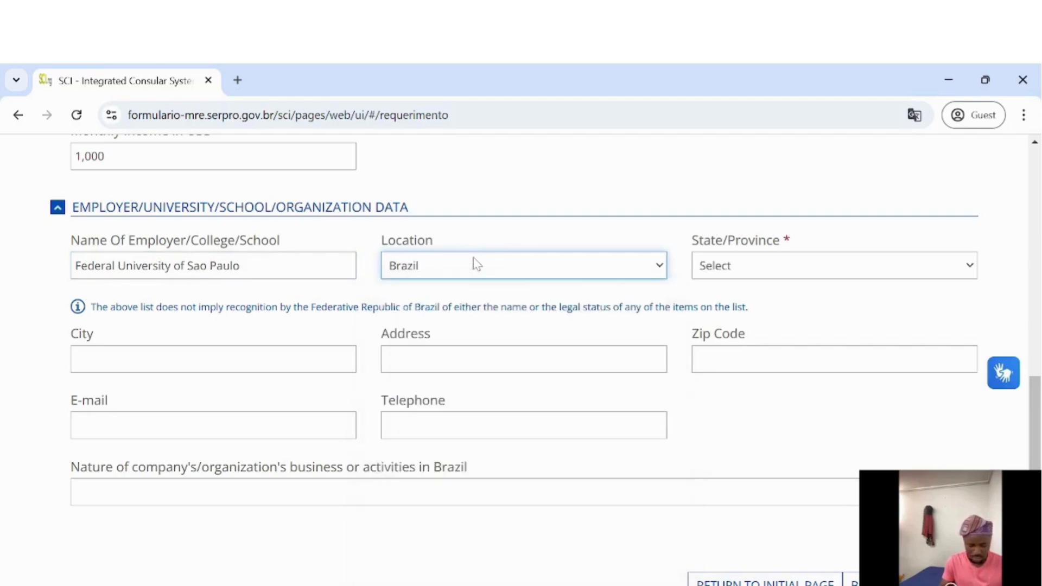
Select São Paulo as the employer's state
{"action": "left_click", "coordinate": [780, 278]}
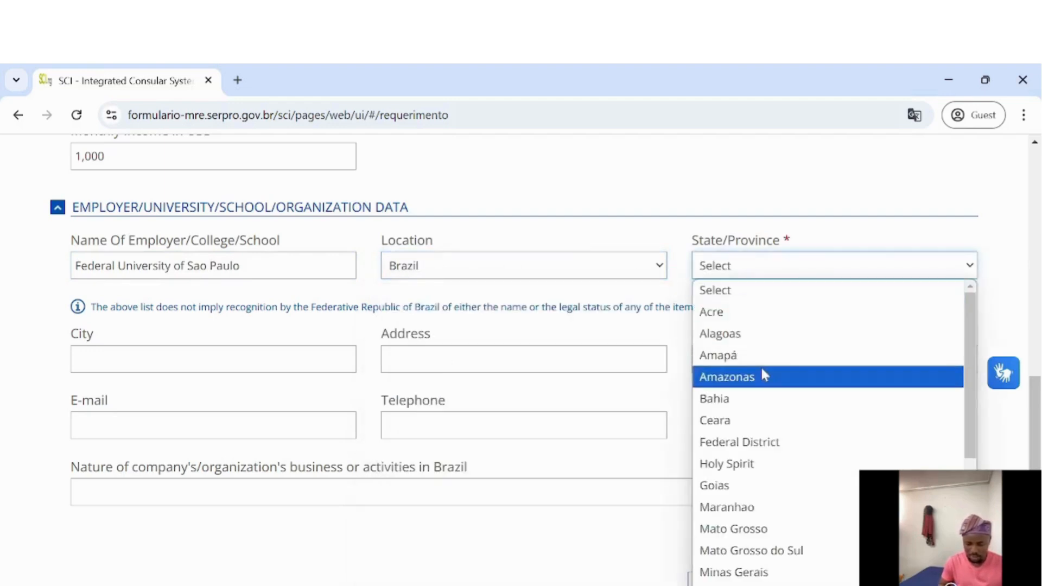
{"action": "key", "text": "s"}
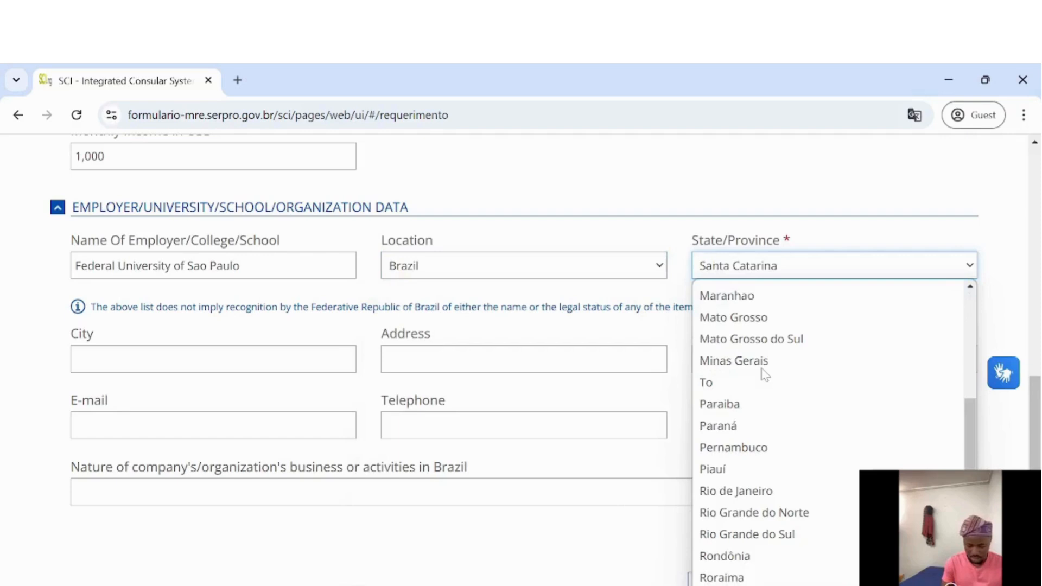
{"action": "key", "text": "s"}
{"action": "key", "text": "s"}
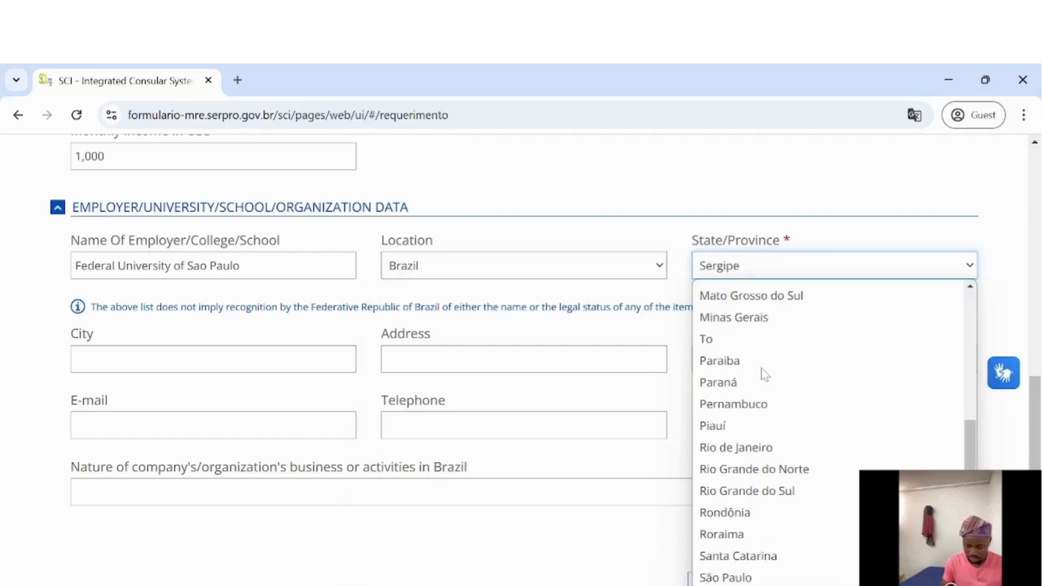
{"action": "key", "text": "Up"}
{"action": "key", "text": "Return"}
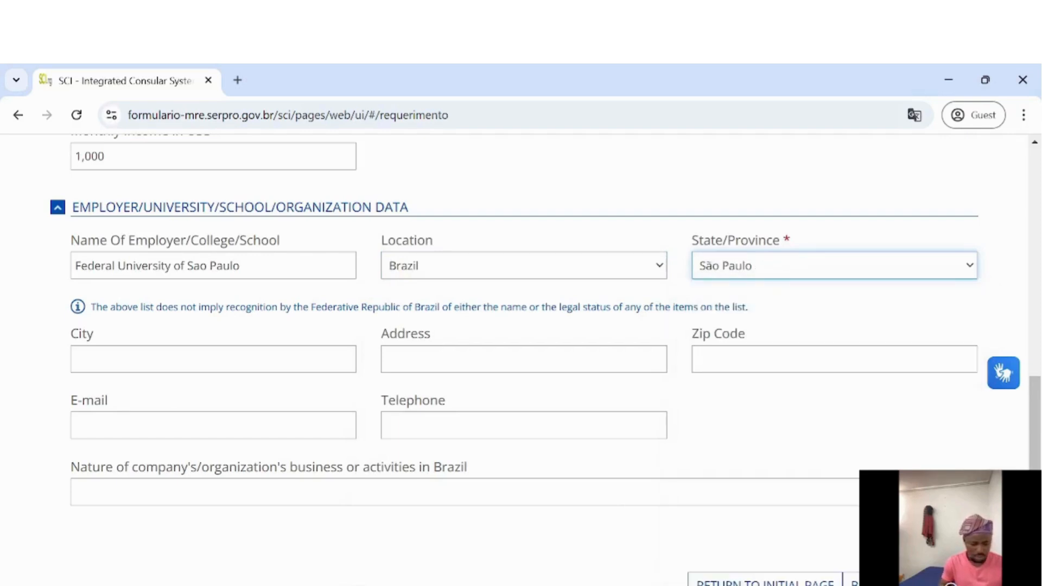
{"action": "key", "text": "Tab"}
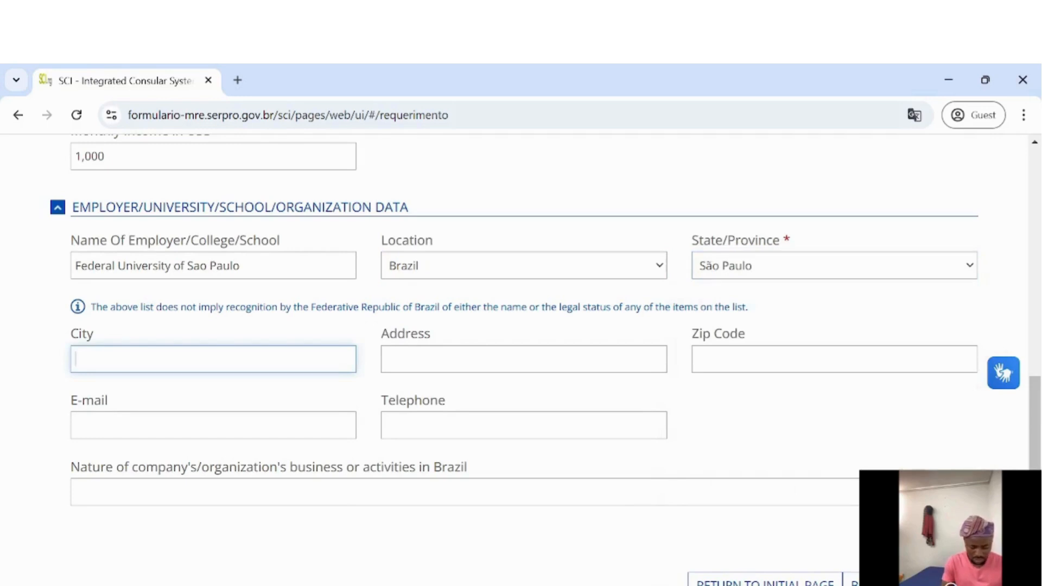
Fill in the employer's city, street address and zip code, correcting a mistyped address
{"action": "type", "text": "Italhkls"}
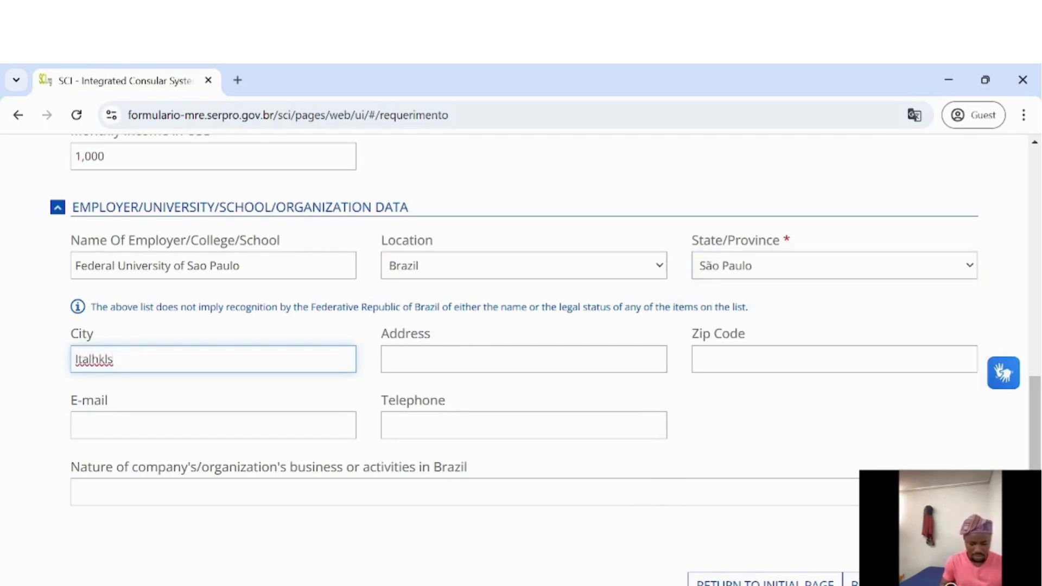
{"action": "key", "text": "Tab"}
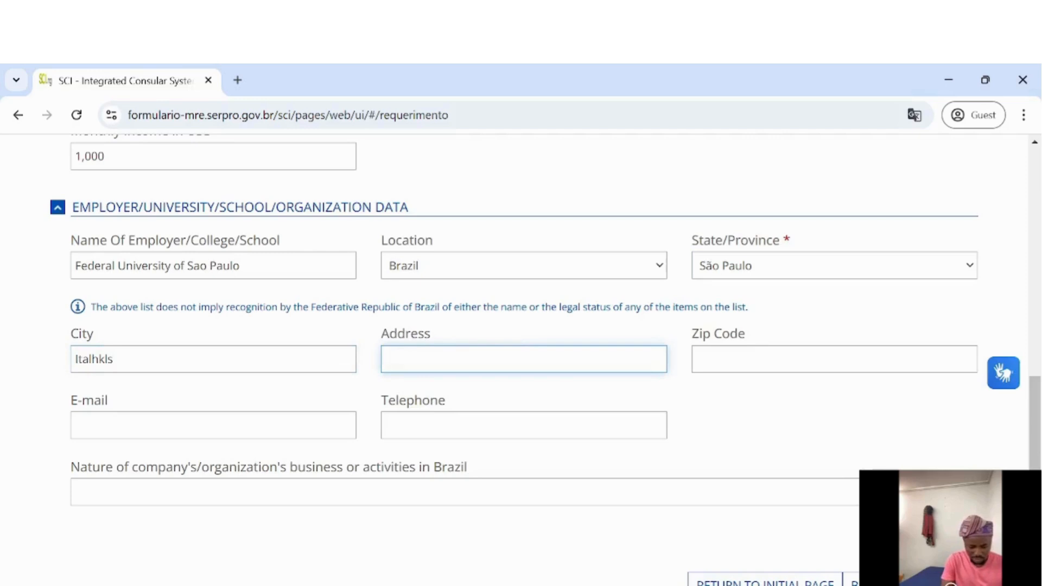
{"action": "type", "text": "24"}
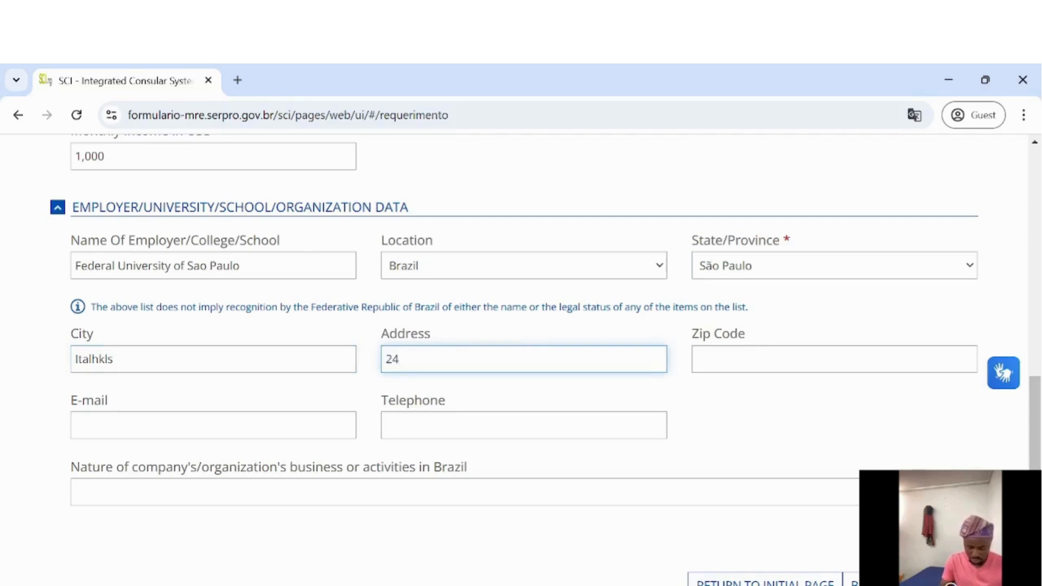
{"action": "type", "text": ", 662"}
{"action": "key", "text": "BackSpace"}
{"action": "key", "text": "BackSpace"}
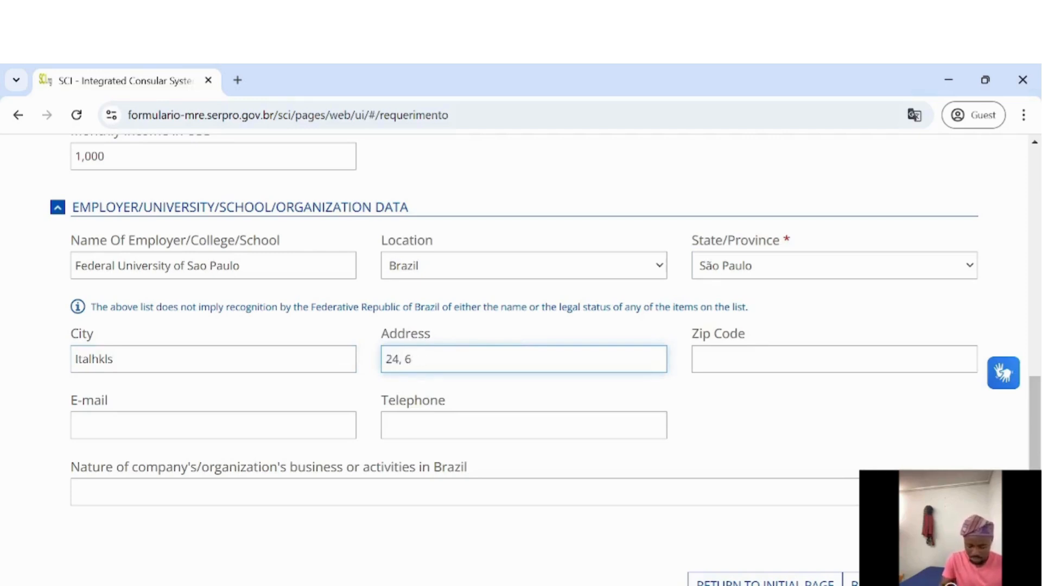
{"action": "type", "text": "sdgui ,"}
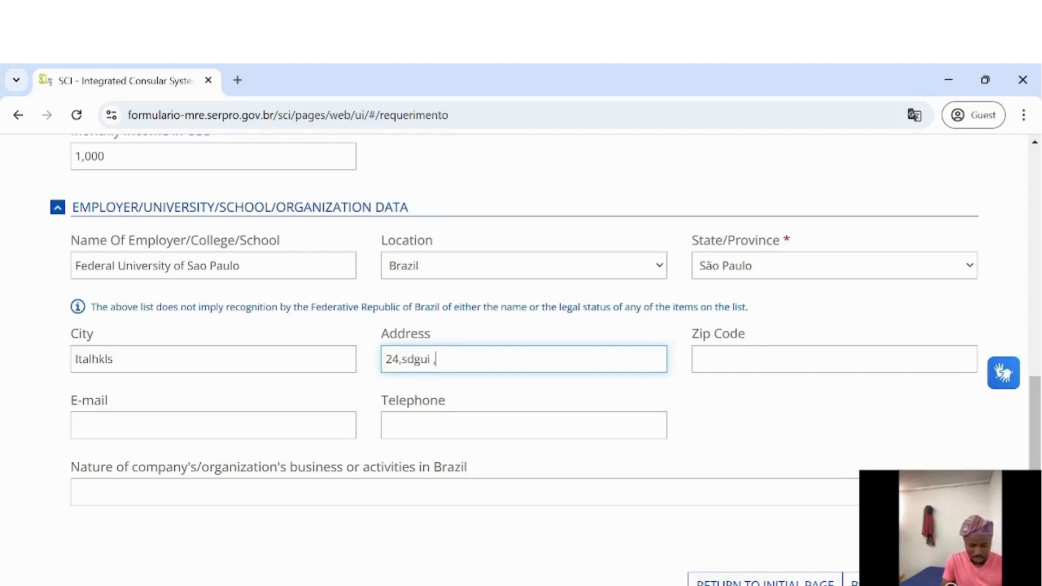
{"action": "type", "text": "iwyq"}
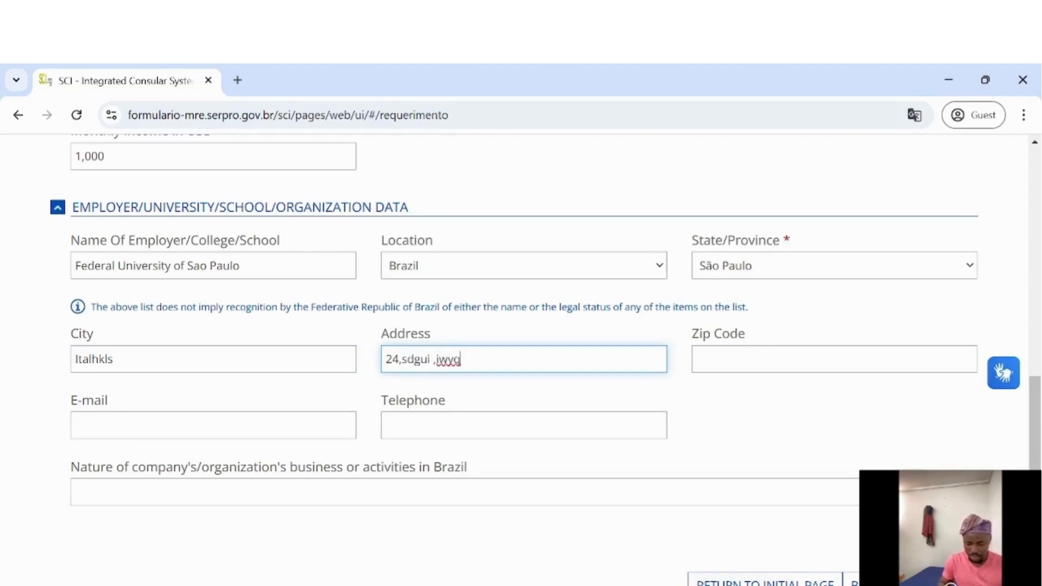
{"action": "key", "text": "Tab"}
{"action": "type", "text": "6825926"}
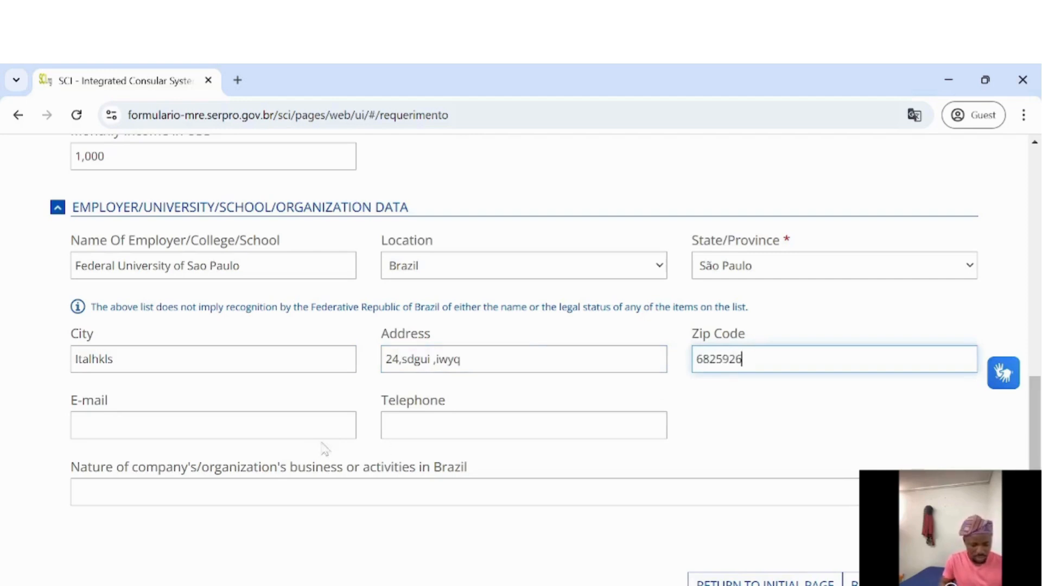
{"action": "key", "text": "Tab"}
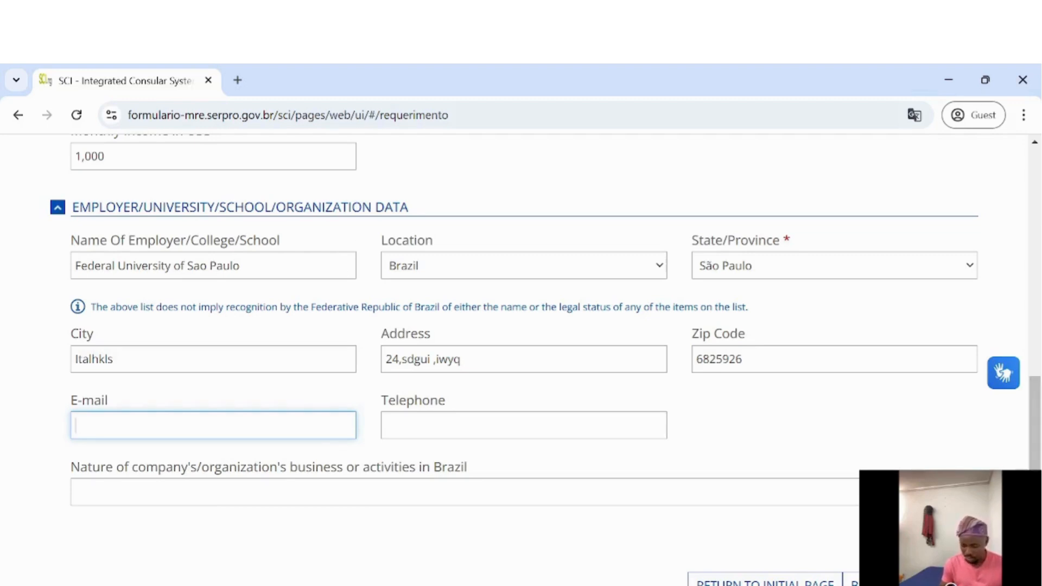
Advance the visa application from the employer page to step 5, Contacts
{"action": "left_click", "coordinate": [940, 582]}
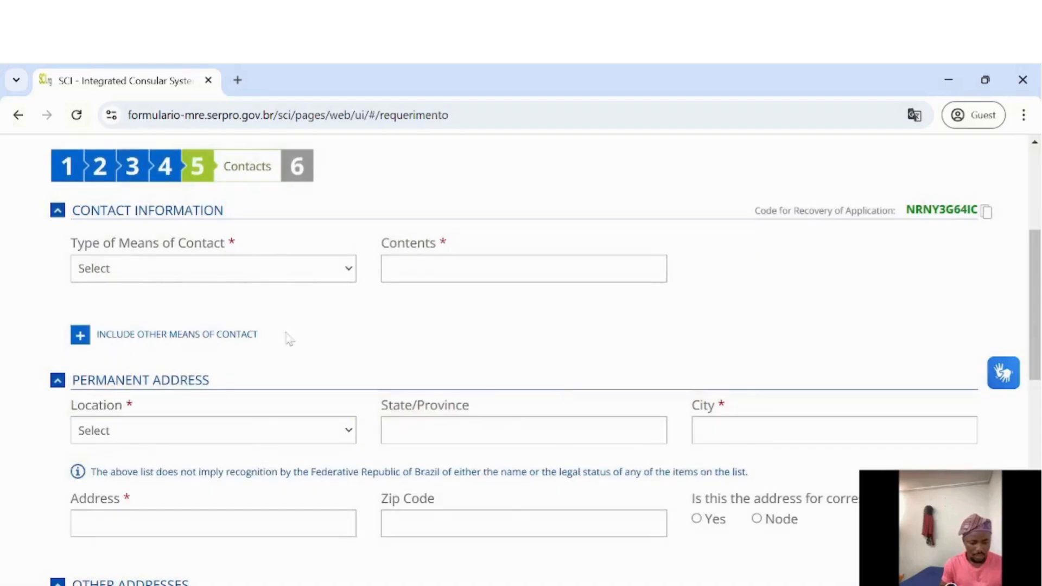
Add an E-mail contact and enter the applicant's e-mail address
{"action": "left_click", "coordinate": [211, 276]}
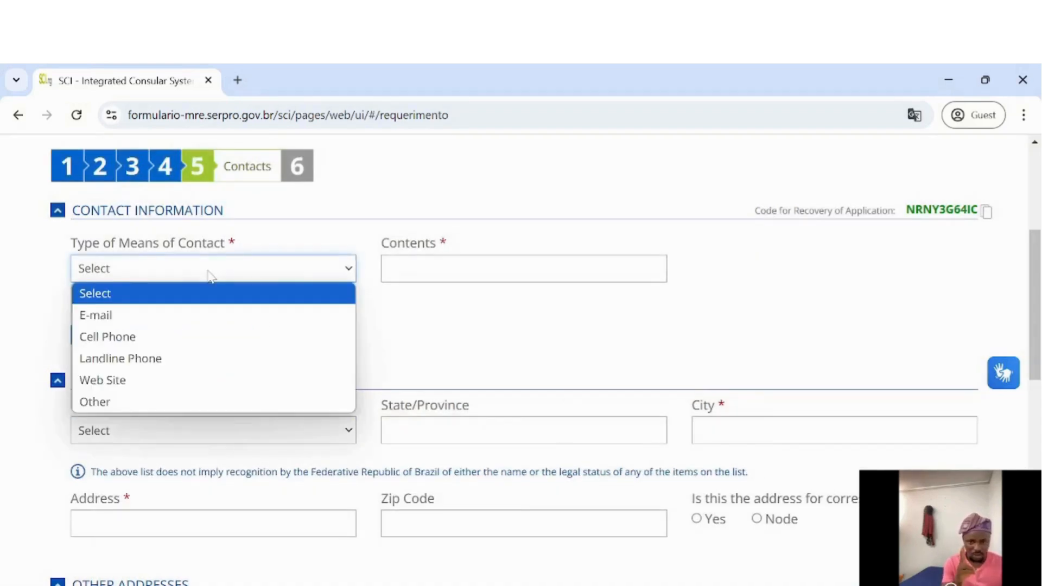
{"action": "left_click", "coordinate": [188, 316]}
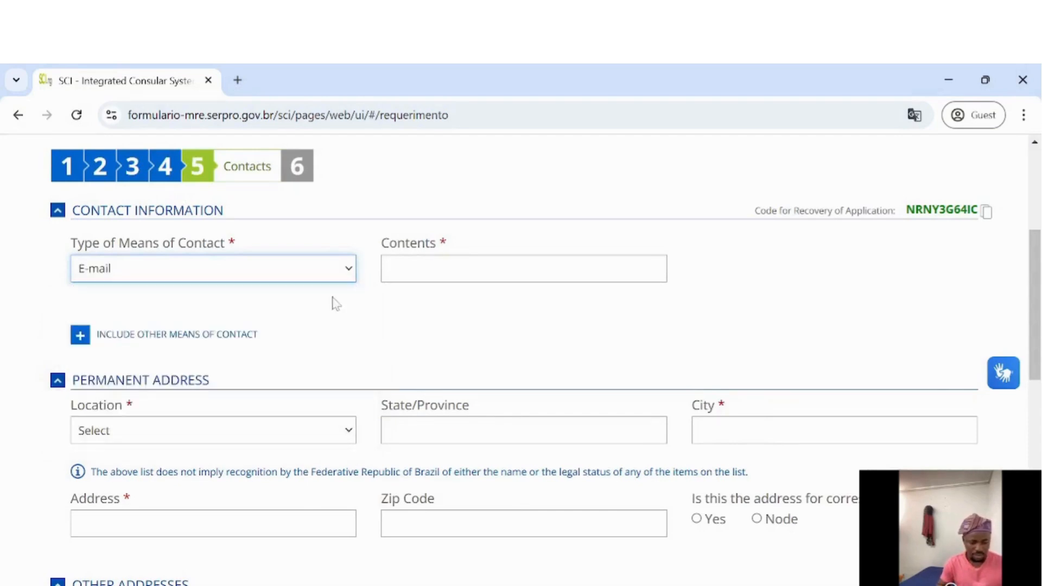
{"action": "left_click", "coordinate": [402, 274]}
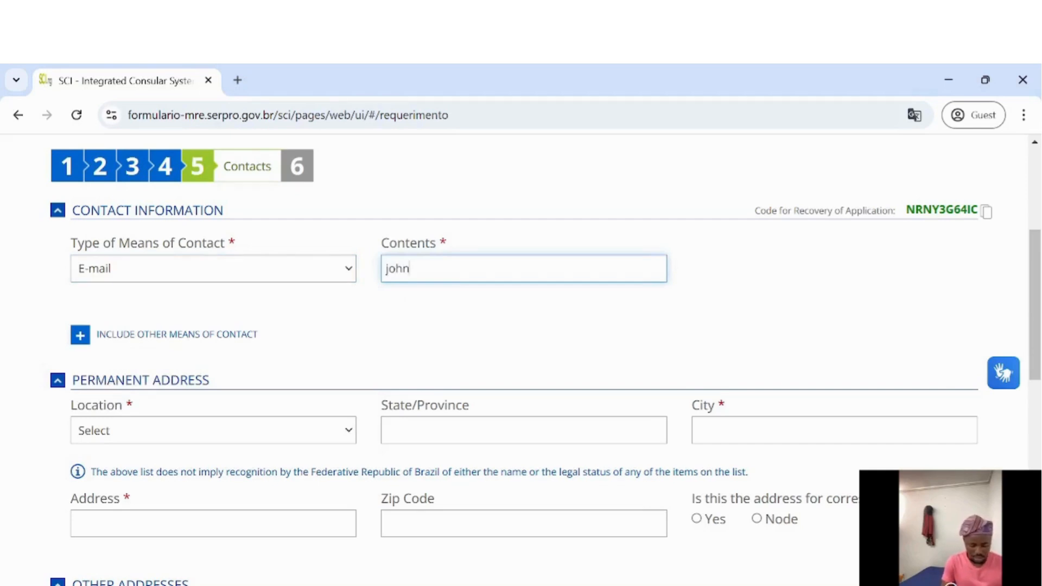
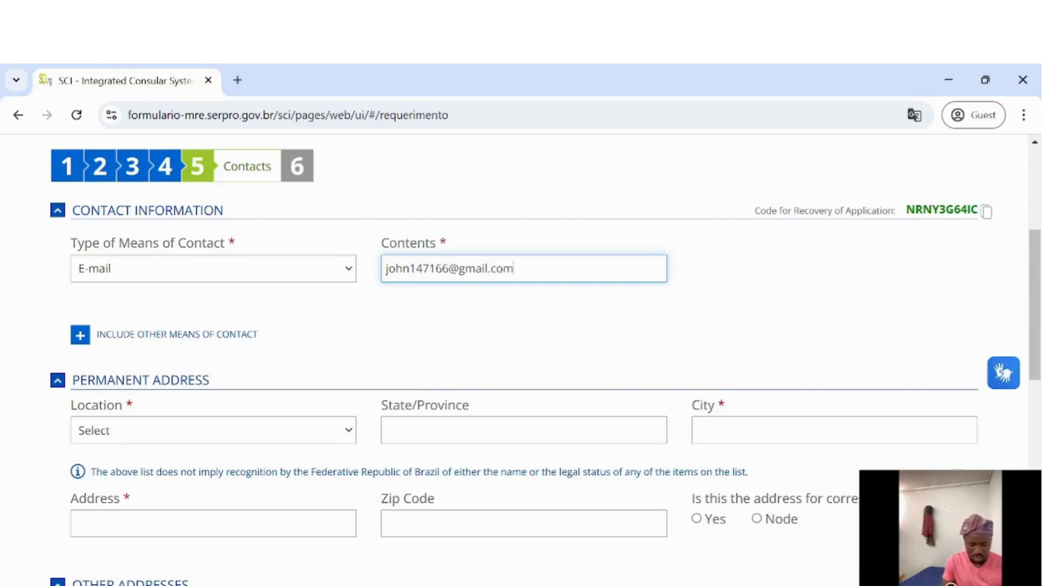
Add a second contact of type Cell Phone with the applicant's number and country code
{"action": "left_click", "coordinate": [81, 336]}
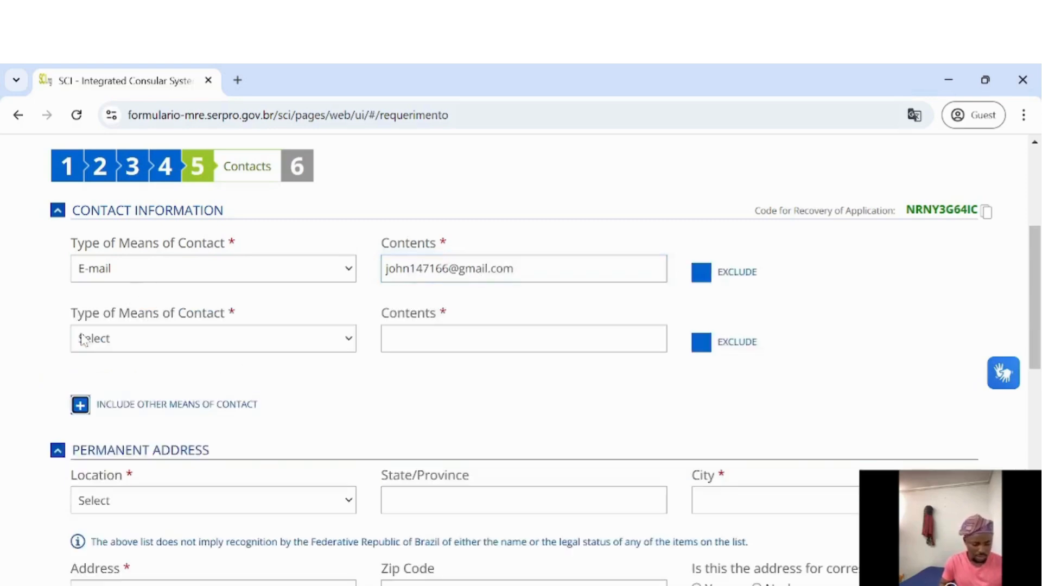
{"action": "left_click", "coordinate": [95, 339]}
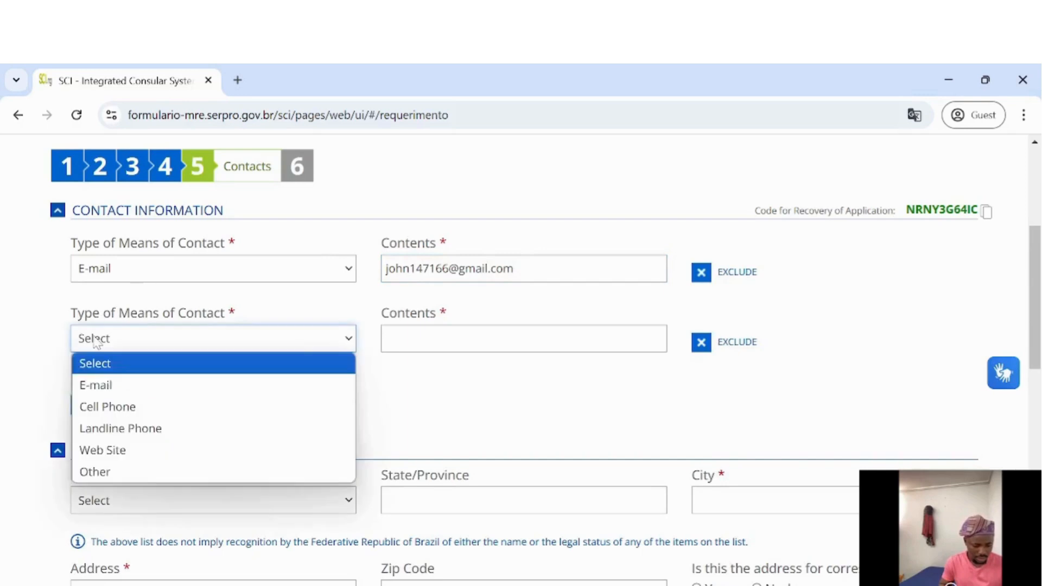
{"action": "left_click", "coordinate": [106, 406]}
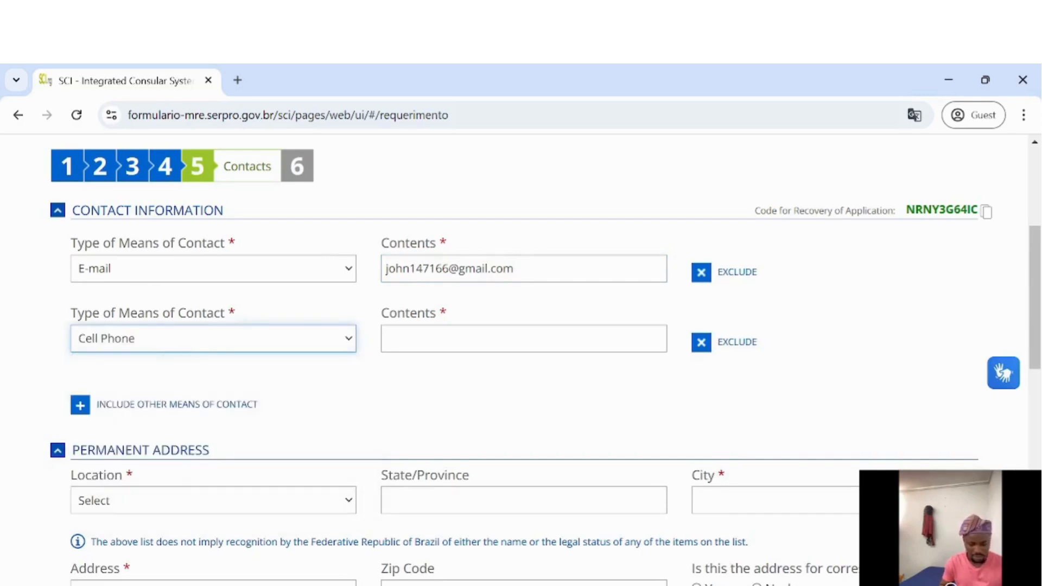
{"action": "left_click", "coordinate": [429, 339]}
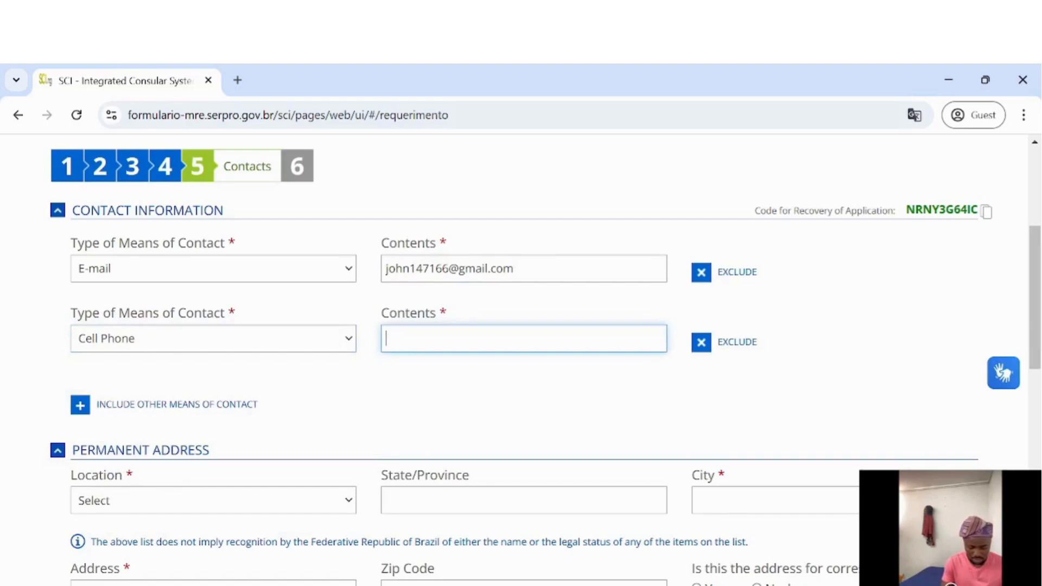
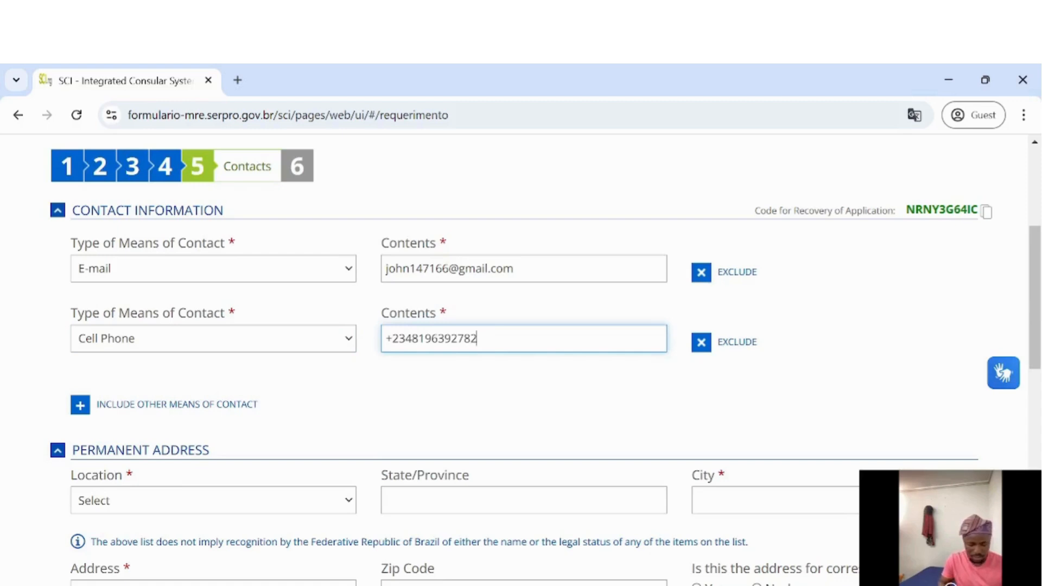
{"action": "scroll", "coordinate": [319, 465], "scroll_direction": "down", "scroll_amount": 3}
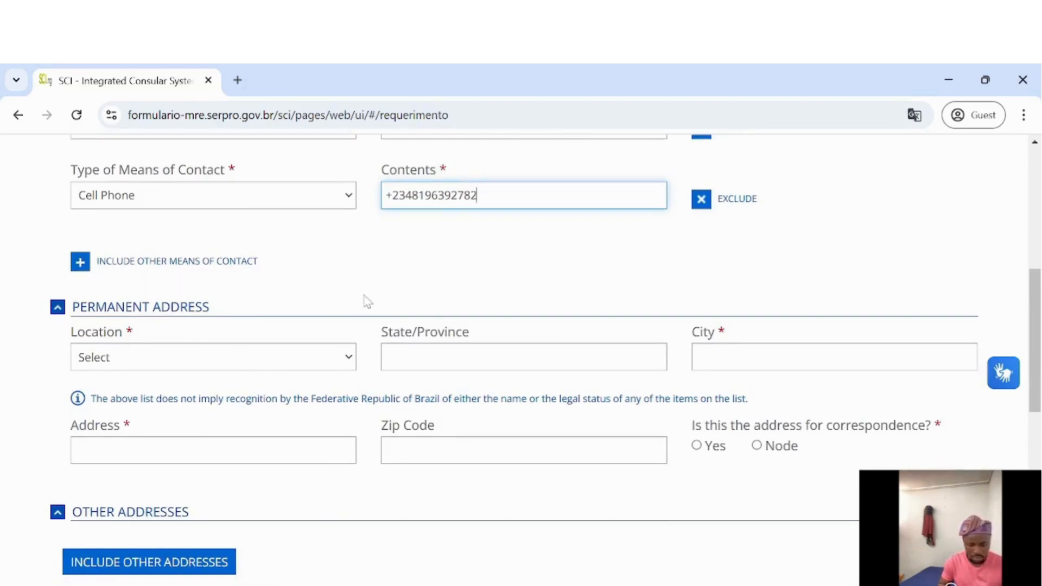
{"action": "scroll", "coordinate": [365, 300], "scroll_direction": "up", "scroll_amount": 1}
Set the permanent address location to Nigeria, state Lagos, city Ikeja
{"action": "scroll", "coordinate": [365, 300], "scroll_direction": "down", "scroll_amount": 2}
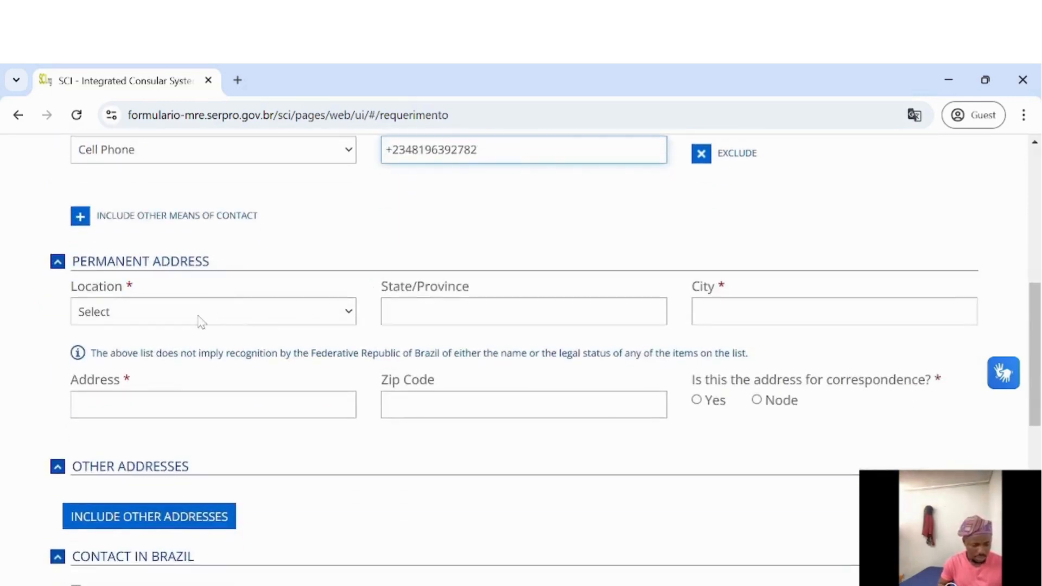
{"action": "left_click", "coordinate": [190, 319]}
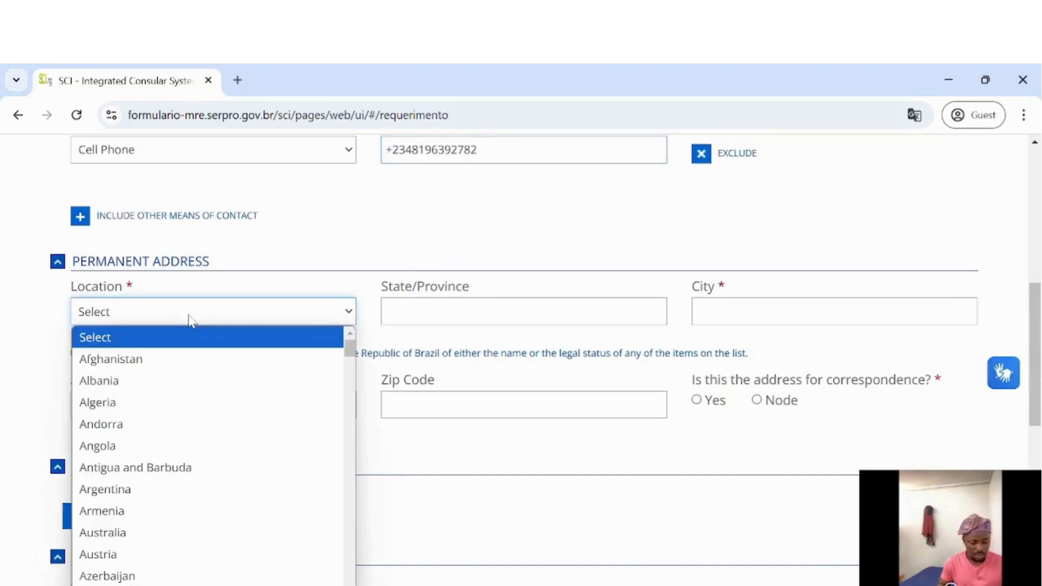
{"action": "key", "text": "n"}
{"action": "key", "text": "n"}
{"action": "key", "text": "n"}
{"action": "key", "text": "n"}
{"action": "key", "text": "n"}
{"action": "key", "text": "n"}
{"action": "key", "text": "n"}
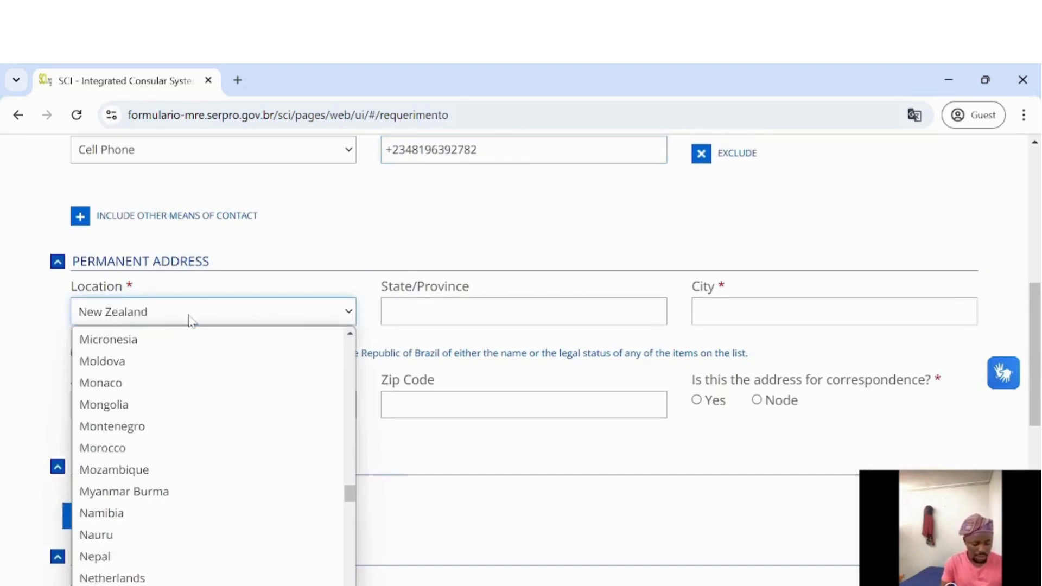
{"action": "key", "text": "n"}
{"action": "key", "text": "Return"}
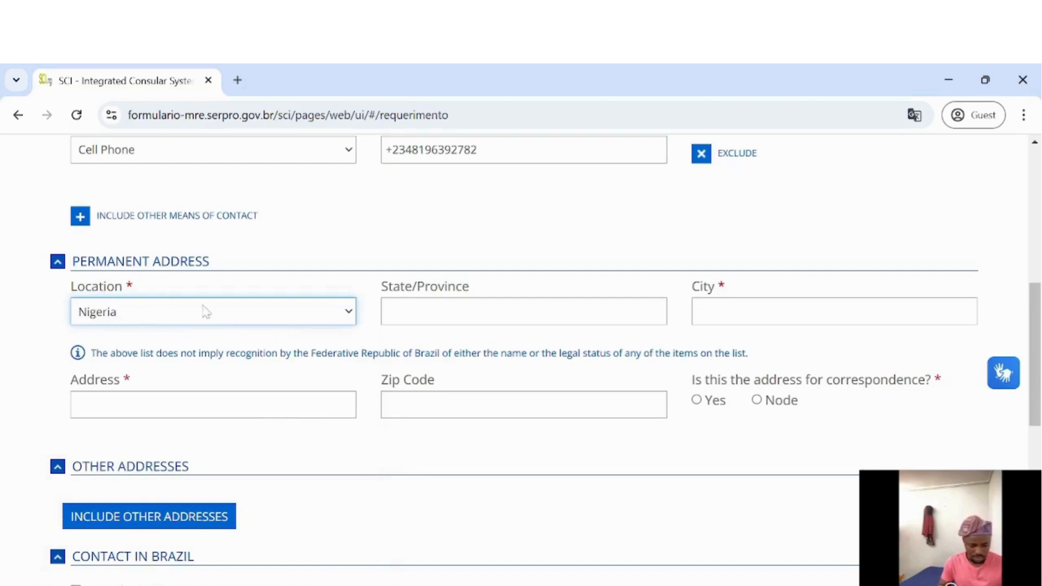
{"action": "key", "text": "Tab"}
{"action": "type", "text": "Lagos"}
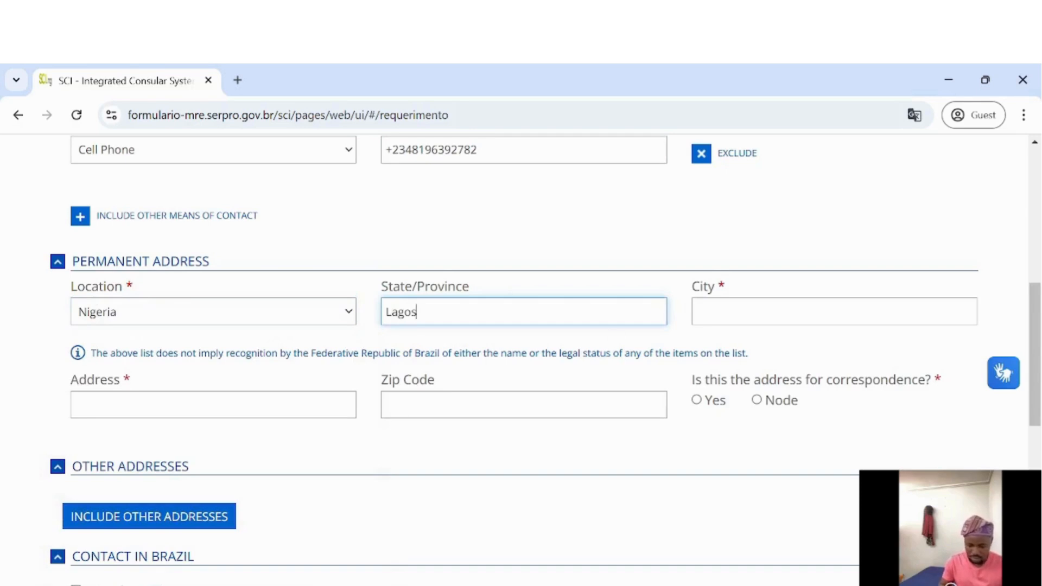
{"action": "key", "text": "Tab"}
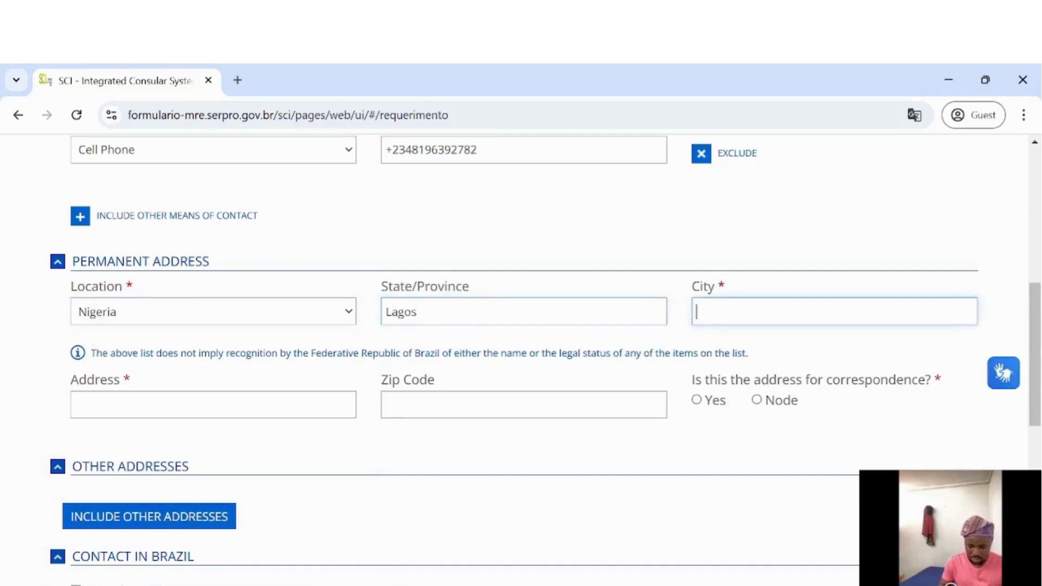
{"action": "type", "text": "Ikeja"}
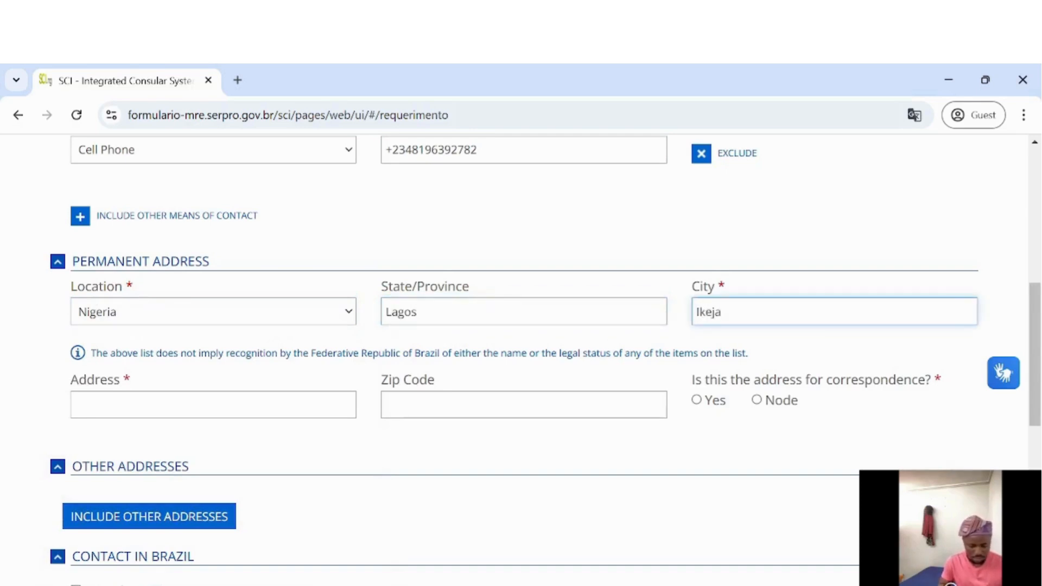
Enter the street address and zip code, and mark it as the correspondence address
{"action": "key", "text": "Tab"}
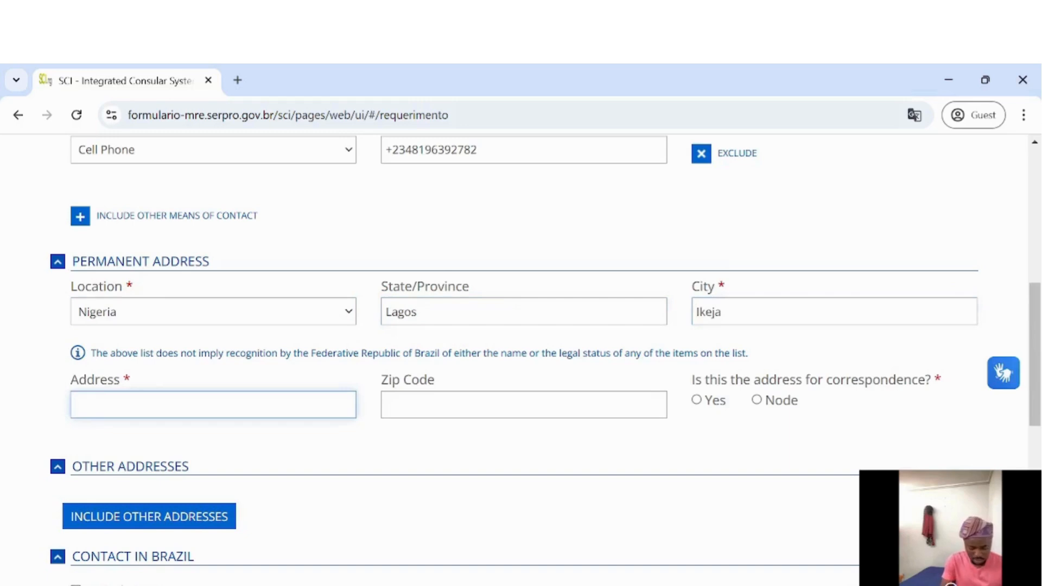
{"action": "type", "text": "4625, 2"}
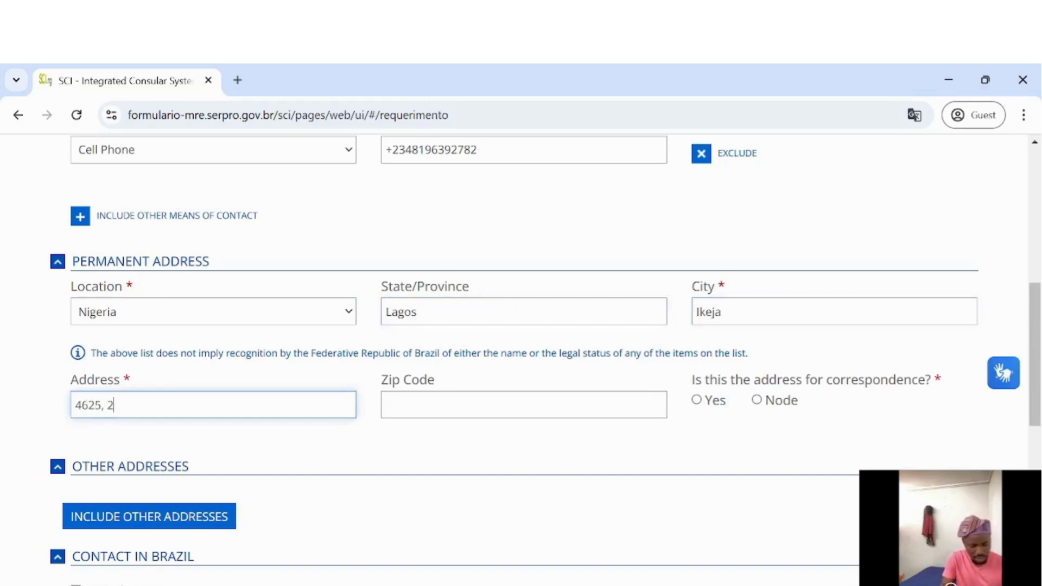
{"action": "type", "text": "wNjk"}
{"action": "key", "text": "BackSpace"}
{"action": "key", "text": "BackSpace"}
{"action": "key", "text": "BackSpace"}
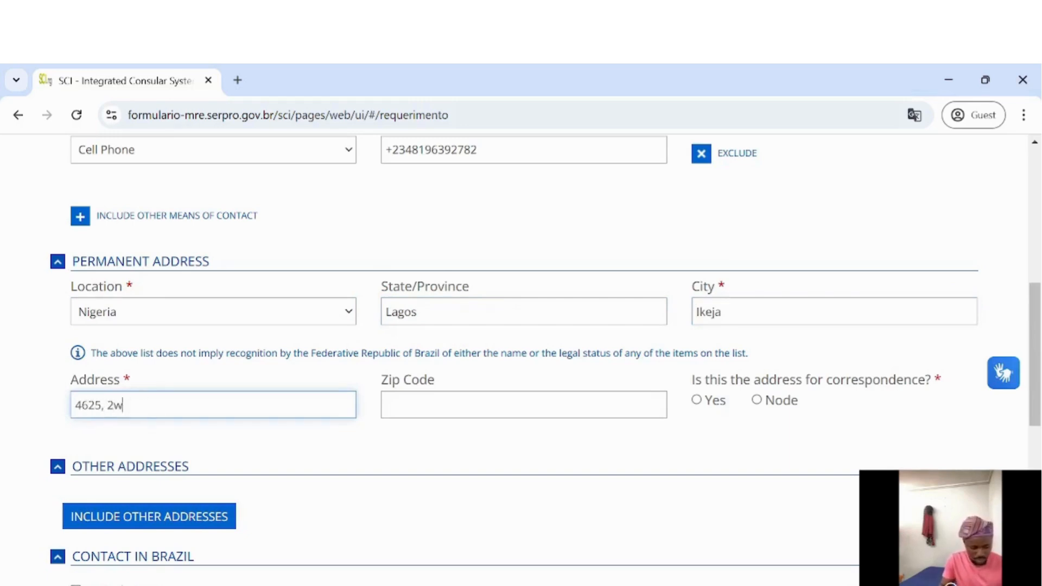
{"action": "key", "text": "BackSpace"}
{"action": "key", "text": "BackSpace"}
{"action": "type", "text": "twejwu"}
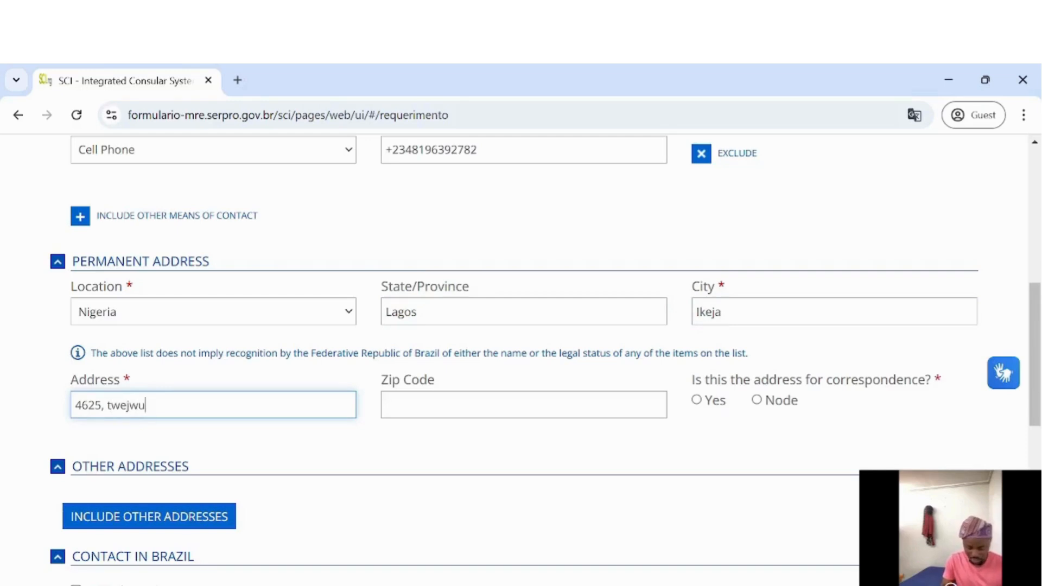
{"action": "type", "text": " hjwsdh"}
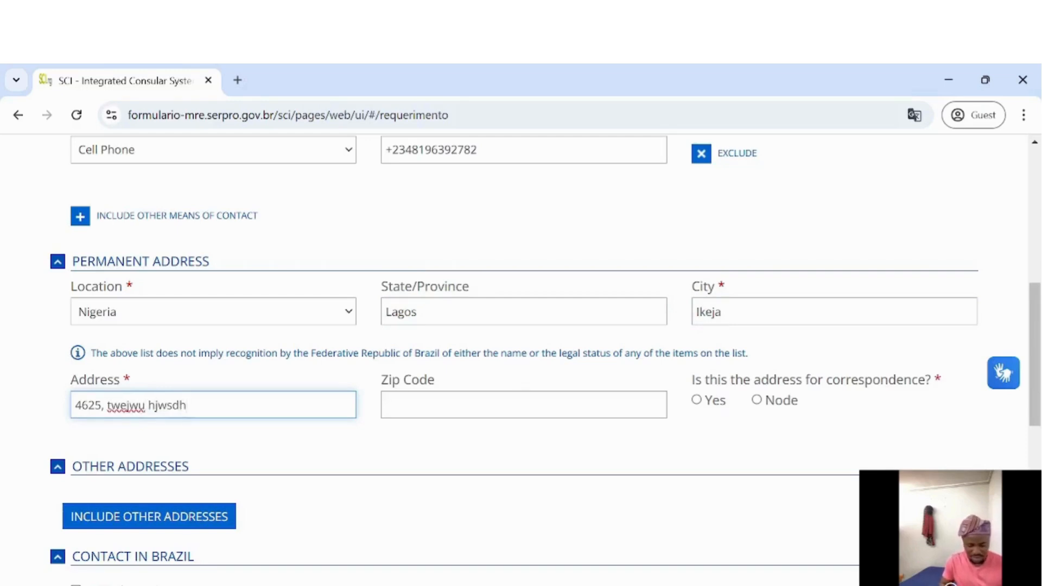
{"action": "left_click", "coordinate": [517, 402]}
{"action": "type", "text": "625824"}
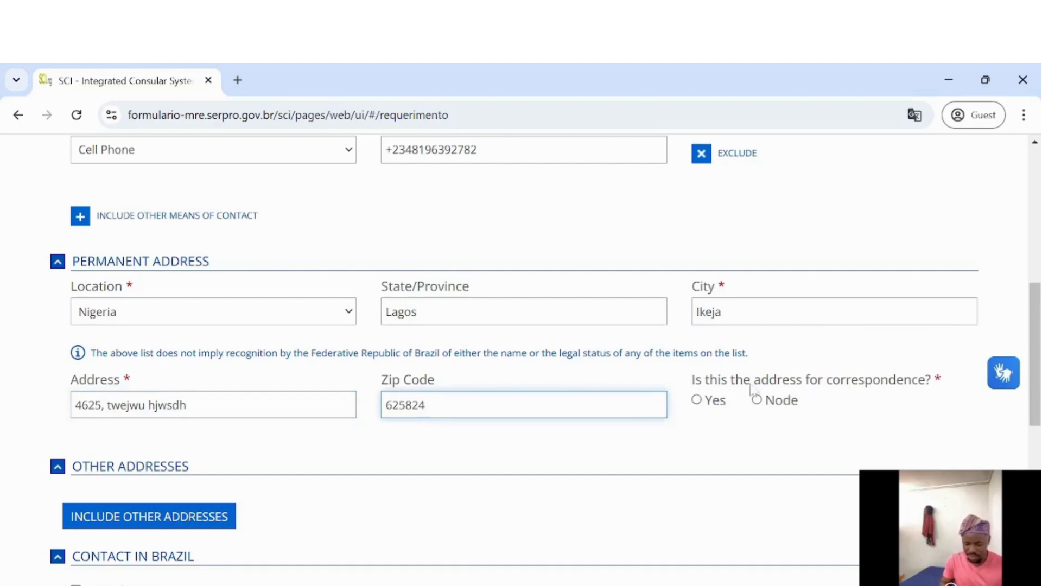
{"action": "left_click", "coordinate": [697, 400]}
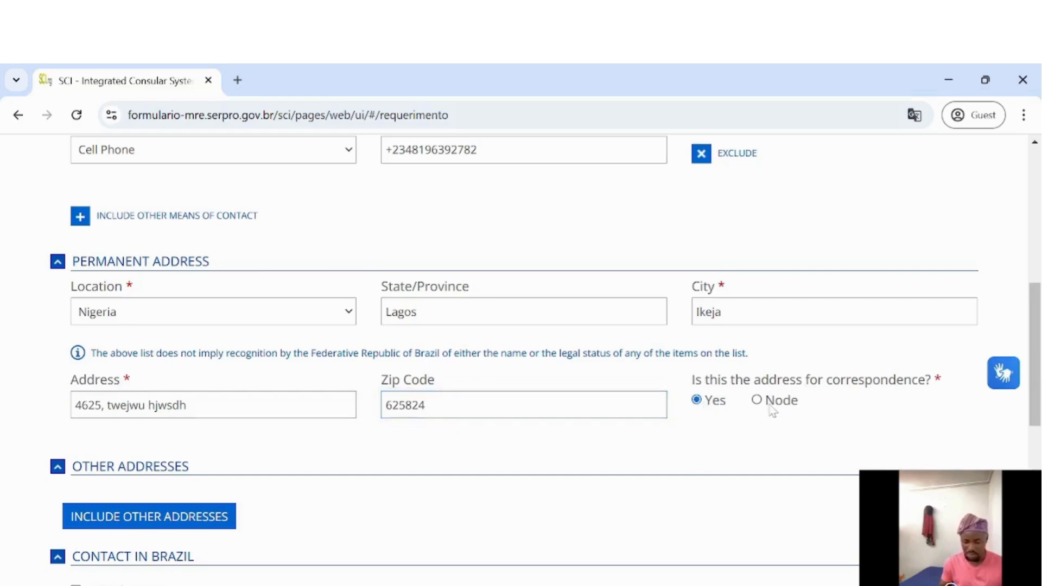
{"action": "scroll", "coordinate": [326, 488], "scroll_direction": "down", "scroll_amount": 3}
Tick Not Informed under Contact in Brazil and advance to step 6, Biometric Data and Scanned Documents
{"action": "scroll", "coordinate": [325, 487], "scroll_direction": "down", "scroll_amount": 2}
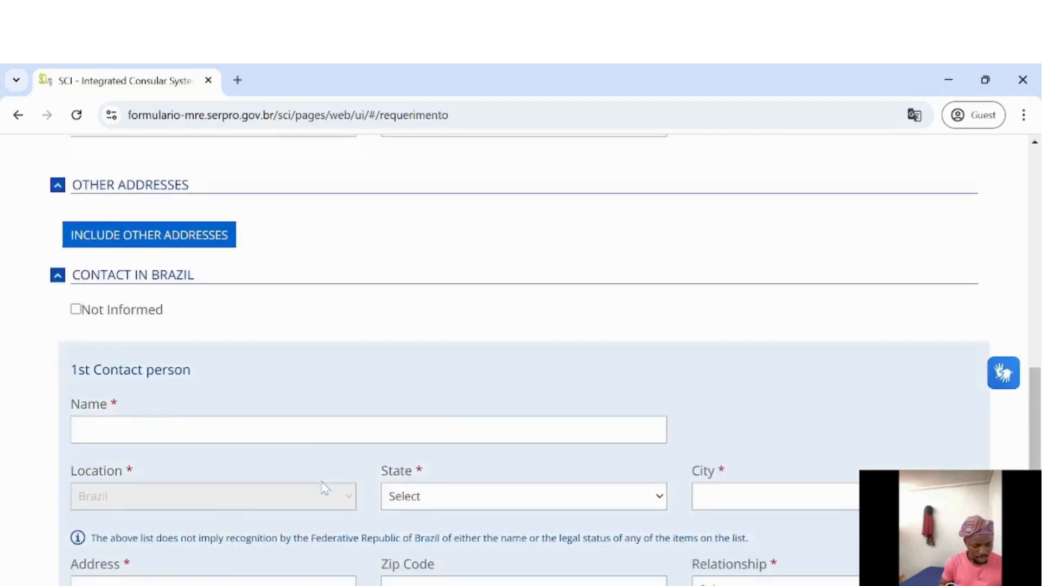
{"action": "scroll", "coordinate": [291, 363], "scroll_direction": "down", "scroll_amount": 1}
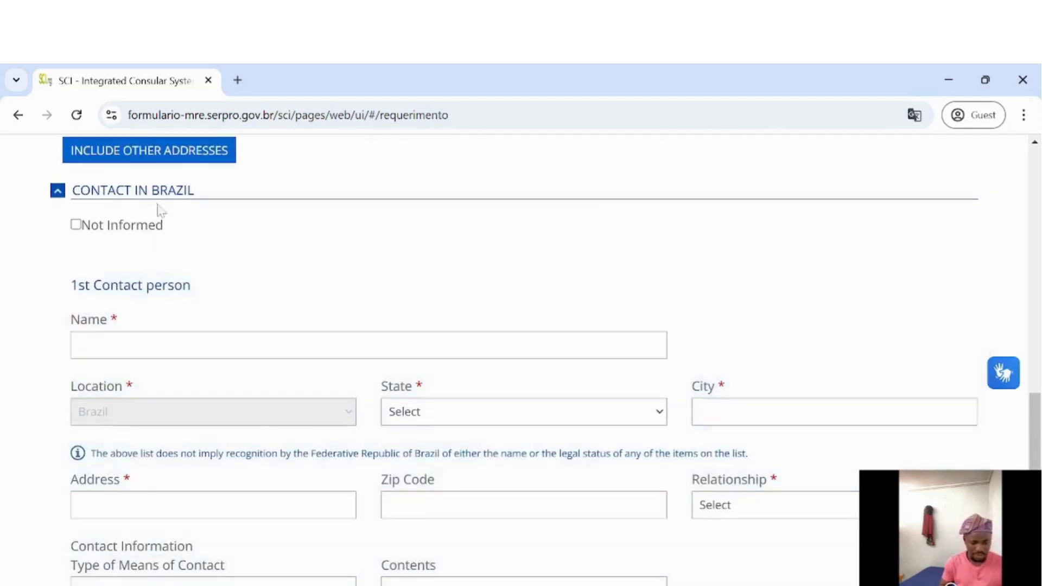
{"action": "scroll", "coordinate": [243, 247], "scroll_direction": "up", "scroll_amount": 1}
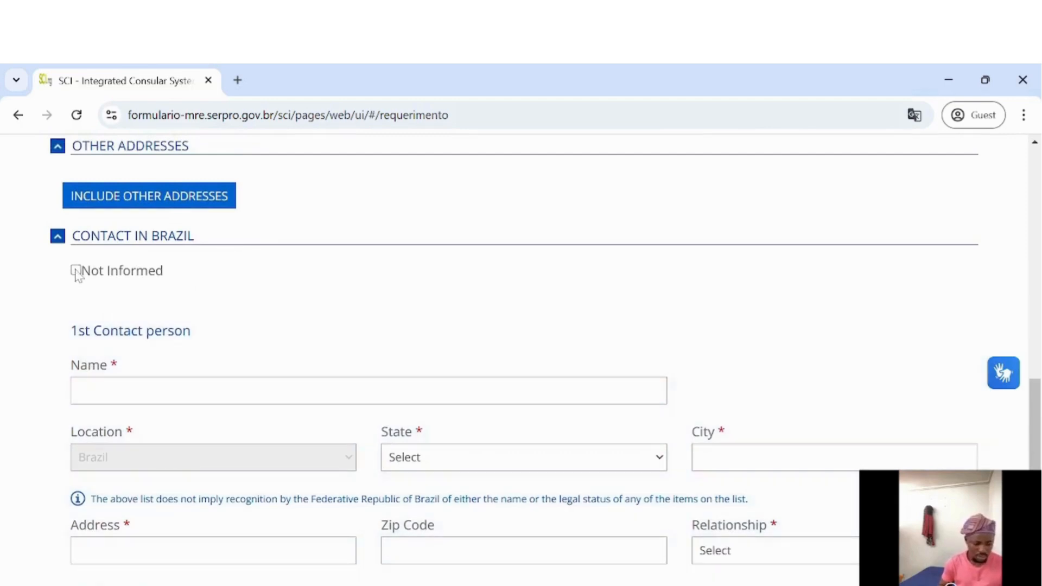
{"action": "left_click", "coordinate": [76, 272]}
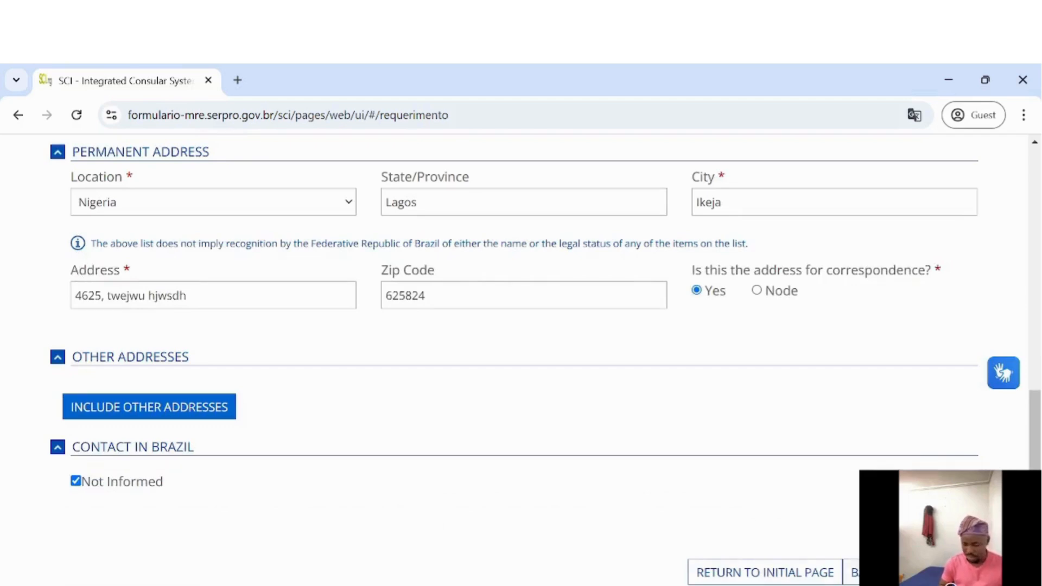
{"action": "left_click", "coordinate": [943, 573]}
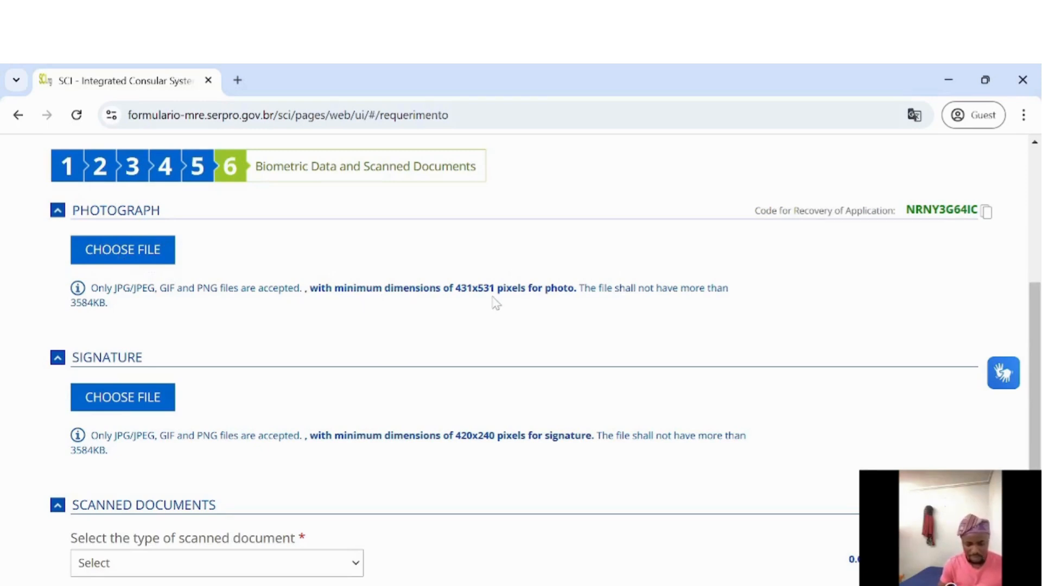
{"action": "scroll", "coordinate": [302, 311], "scroll_direction": "down", "scroll_amount": 1}
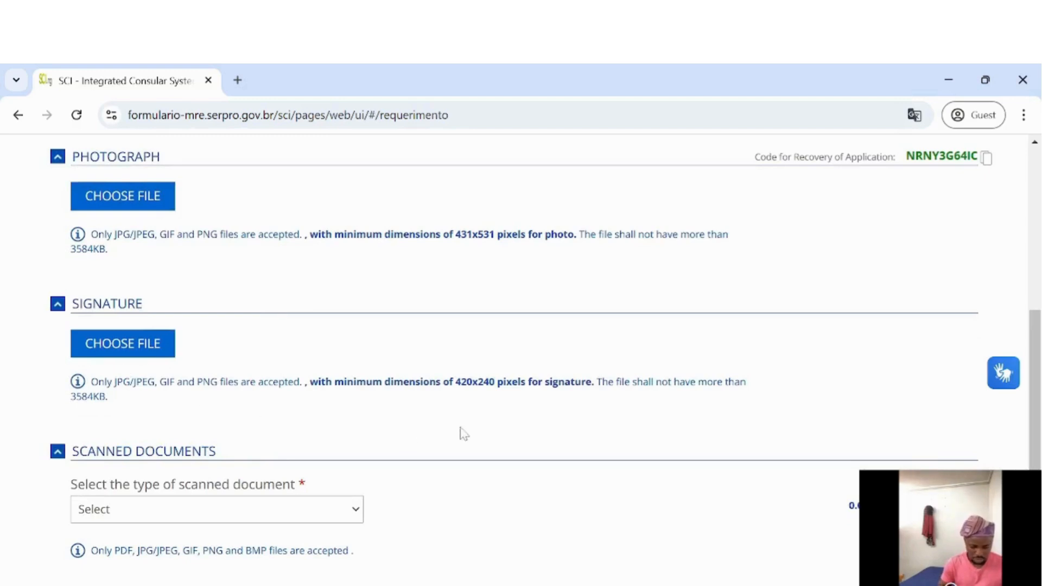
{"action": "scroll", "coordinate": [463, 434], "scroll_direction": "down", "scroll_amount": 1}
{"action": "left_click", "coordinate": [236, 437]}
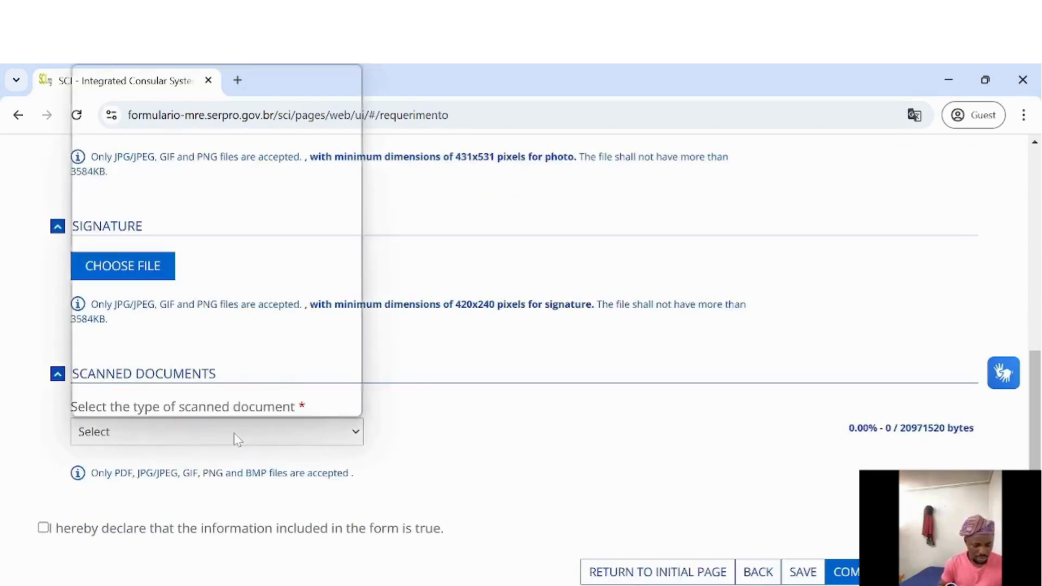
{"action": "scroll", "coordinate": [210, 302], "scroll_direction": "down", "scroll_amount": 2}
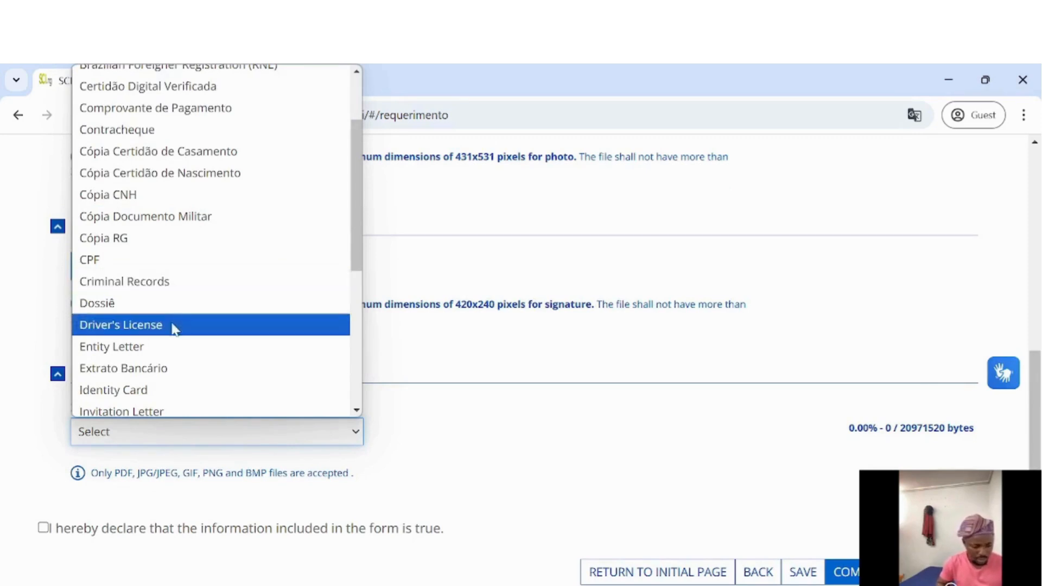
{"action": "scroll", "coordinate": [177, 336], "scroll_direction": "down", "scroll_amount": 3}
{"action": "scroll", "coordinate": [177, 335], "scroll_direction": "down", "scroll_amount": 3}
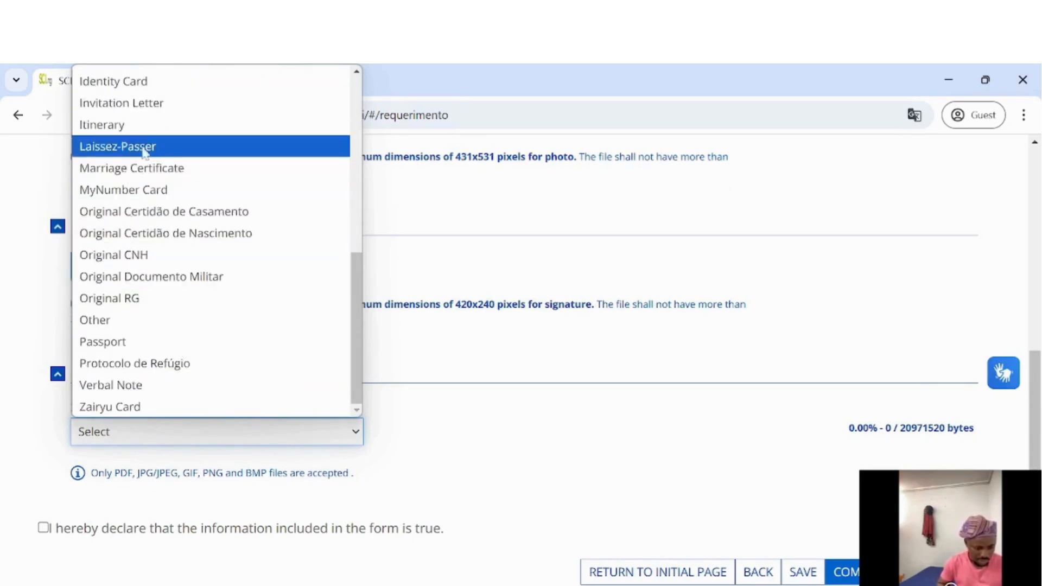
{"action": "scroll", "coordinate": [181, 275], "scroll_direction": "up", "scroll_amount": 8}
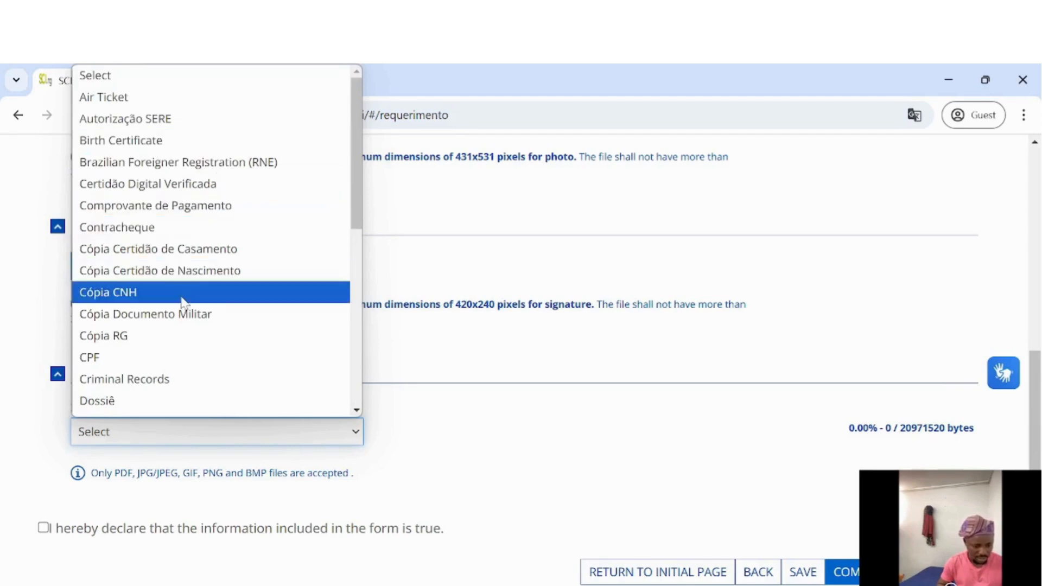
{"action": "left_click", "coordinate": [494, 415]}
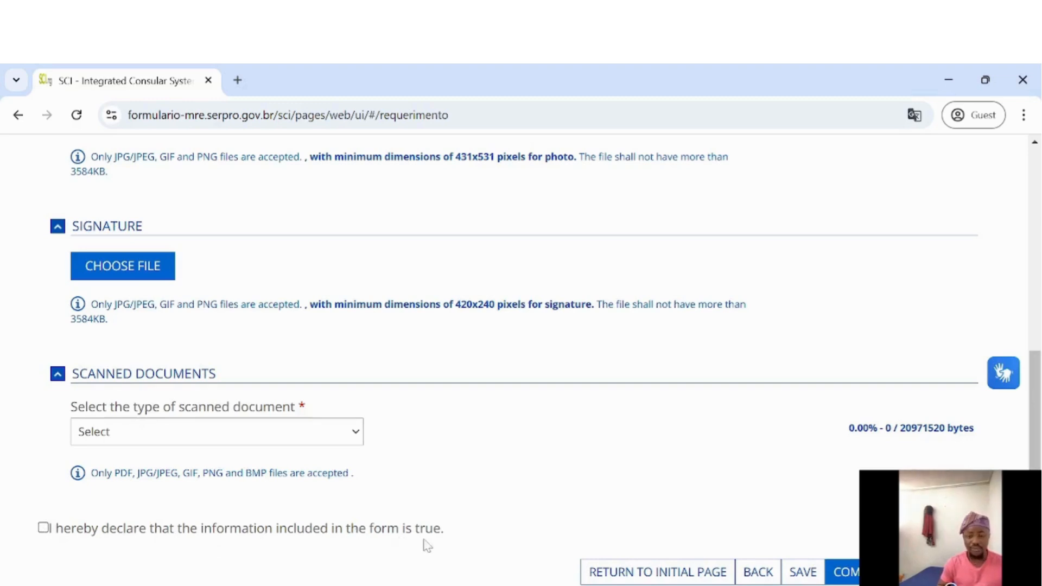
Tick the declaration that the information included in the form is true
{"action": "left_click", "coordinate": [43, 529]}
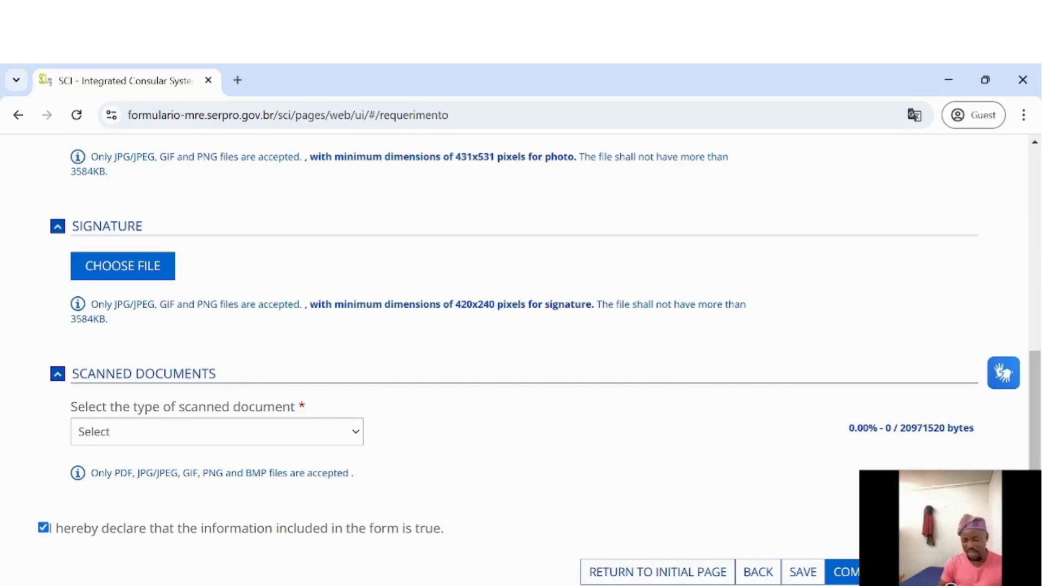